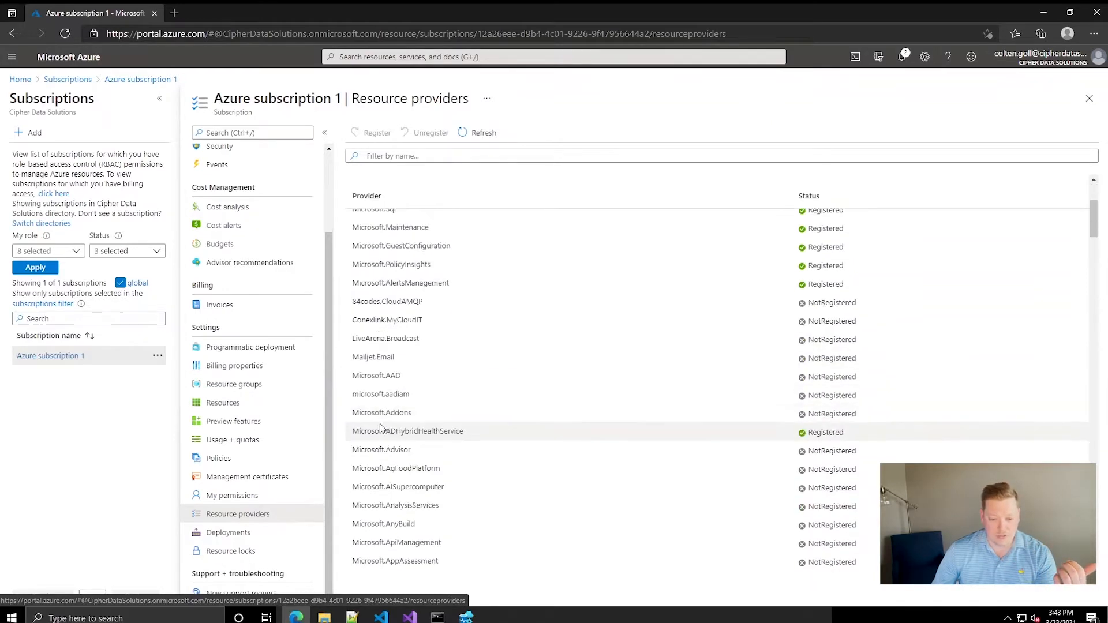
Filter the subscription's resource providers by "Pur" to check the registration status of Microsoft.Purview
scroll(382, 430, down, 3)
scroll(404, 478, down, 3)
scroll(436, 494, down, 8)
click(451, 156)
text(Pur)
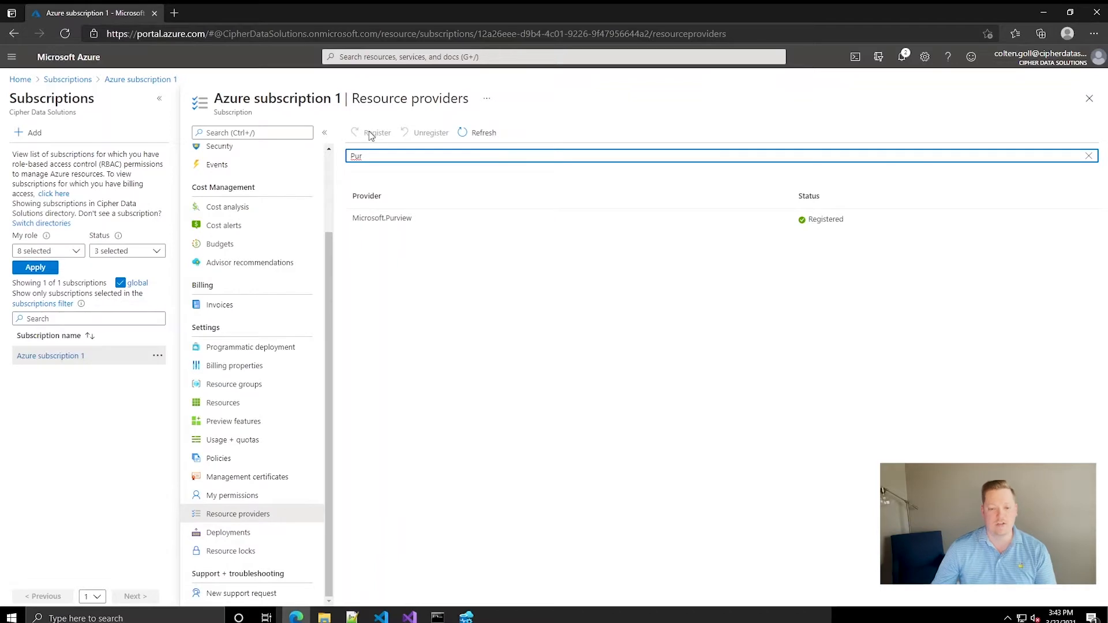
Return to the portal home, search for "Purview" and open the Purview accounts service
click(21, 79)
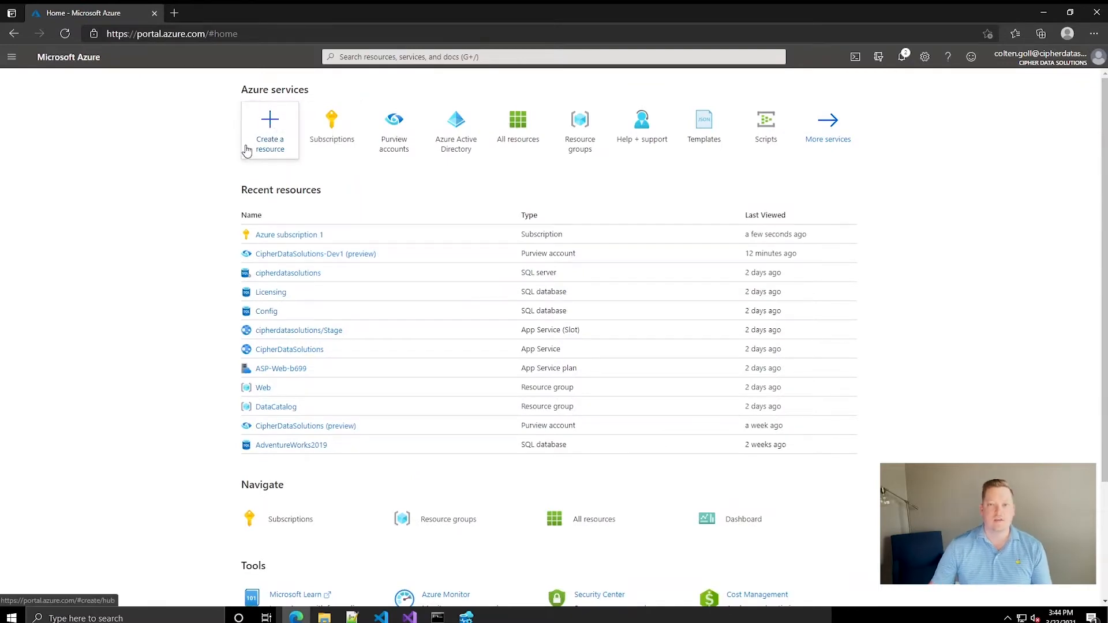
click(422, 53)
text(Purview)
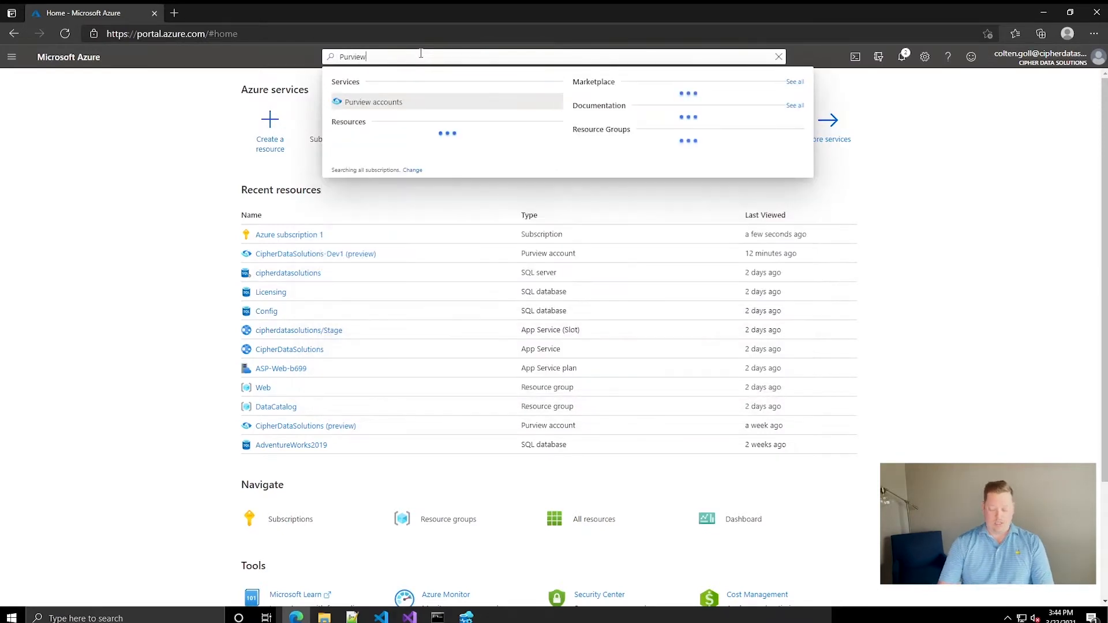
click(390, 104)
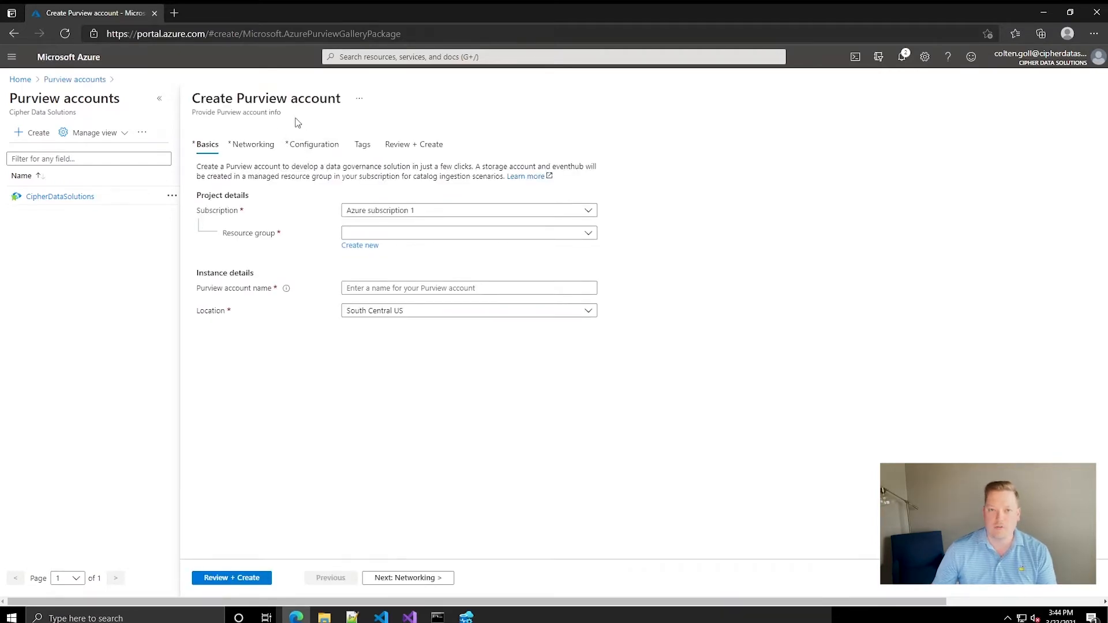
Assign the new Purview account to the DataCatalog resource group and name it CipherDataSolutions-Purview
click(387, 235)
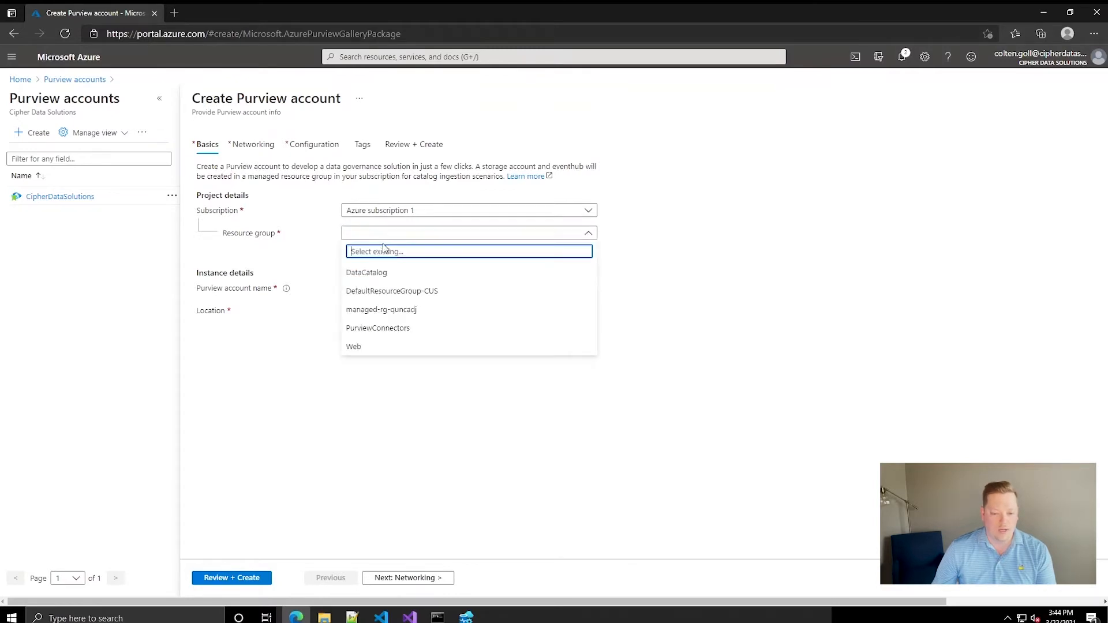
click(370, 272)
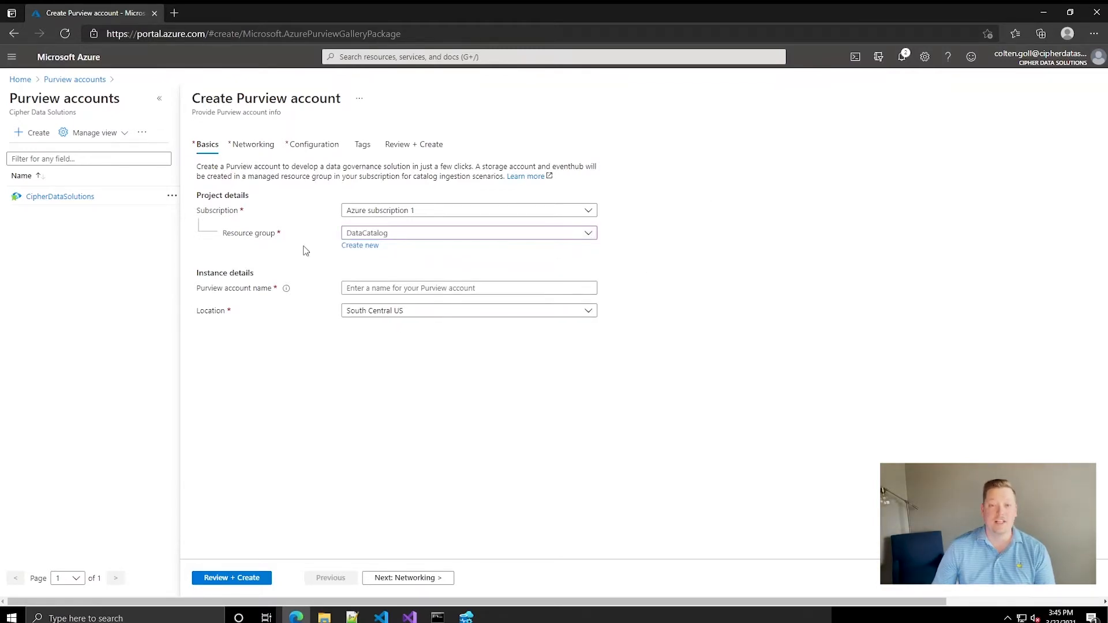
click(427, 287)
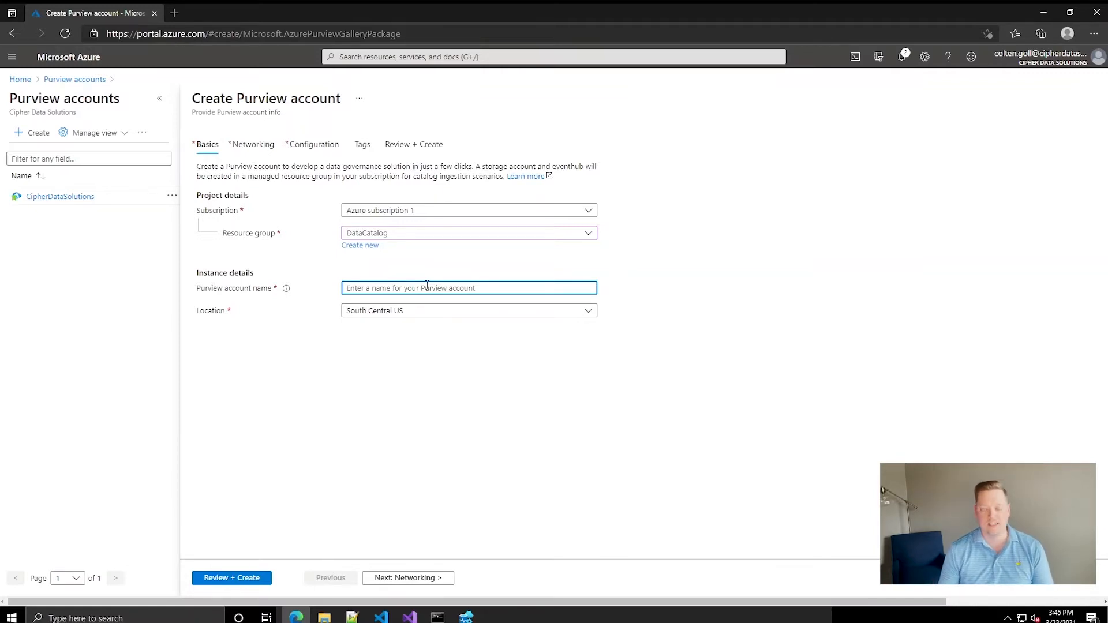
text(CipherData)
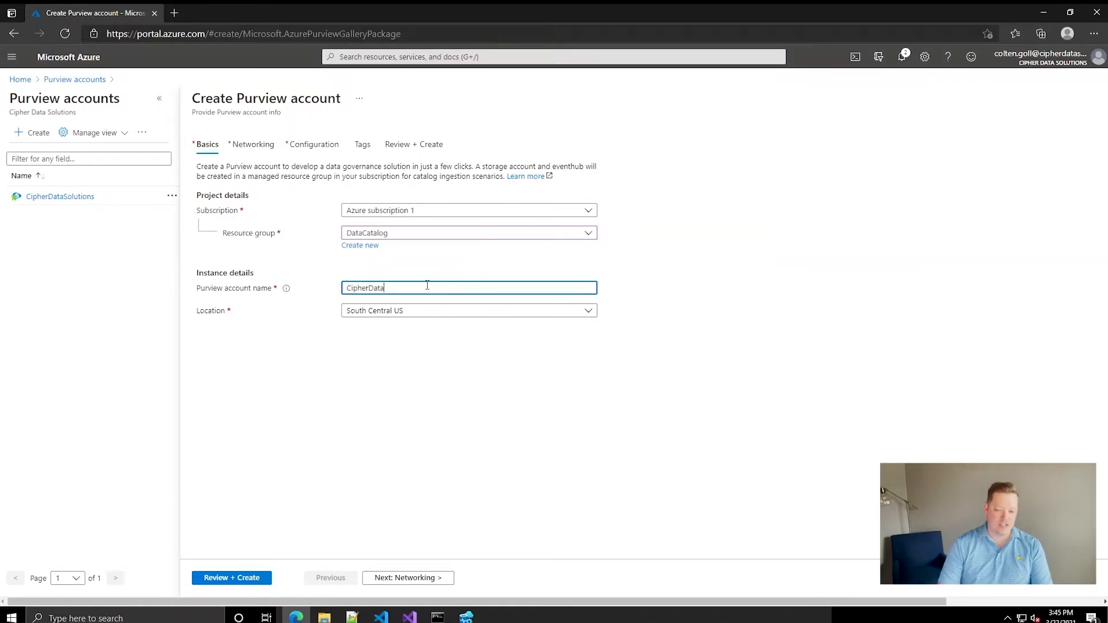
text(Solutions)
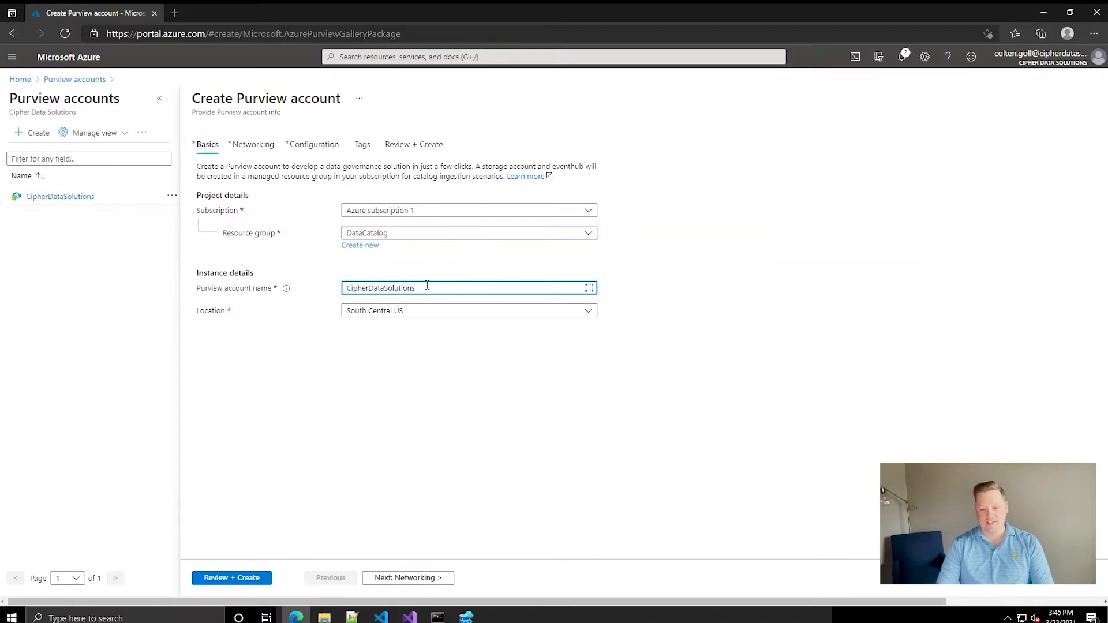
text(-Purview)
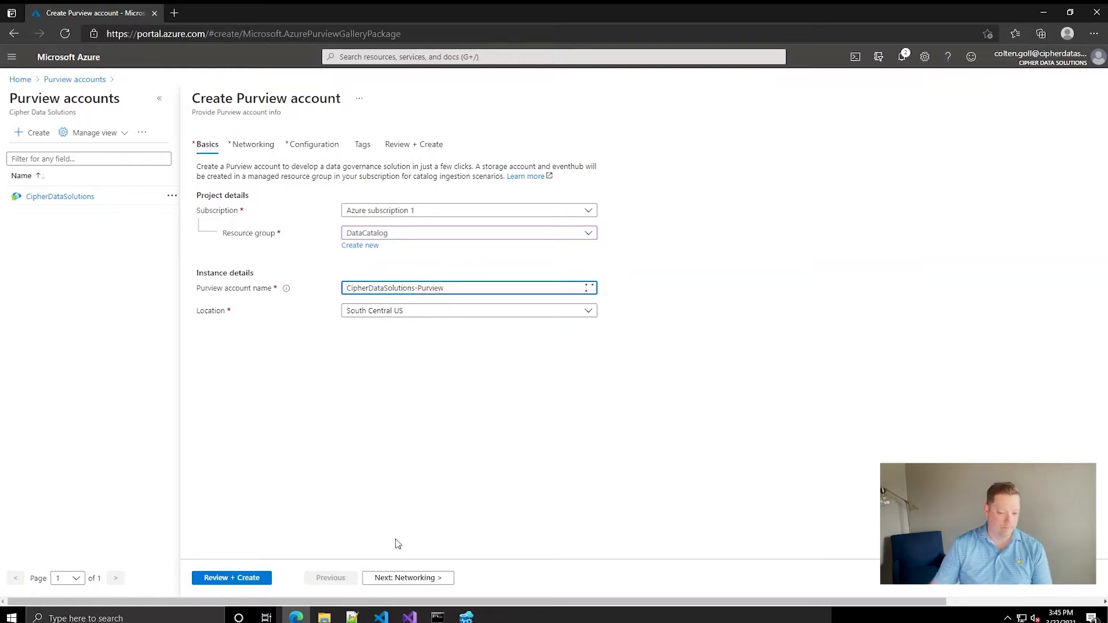
Keep the default networking, configuration and empty tags, and create the Purview account
click(403, 578)
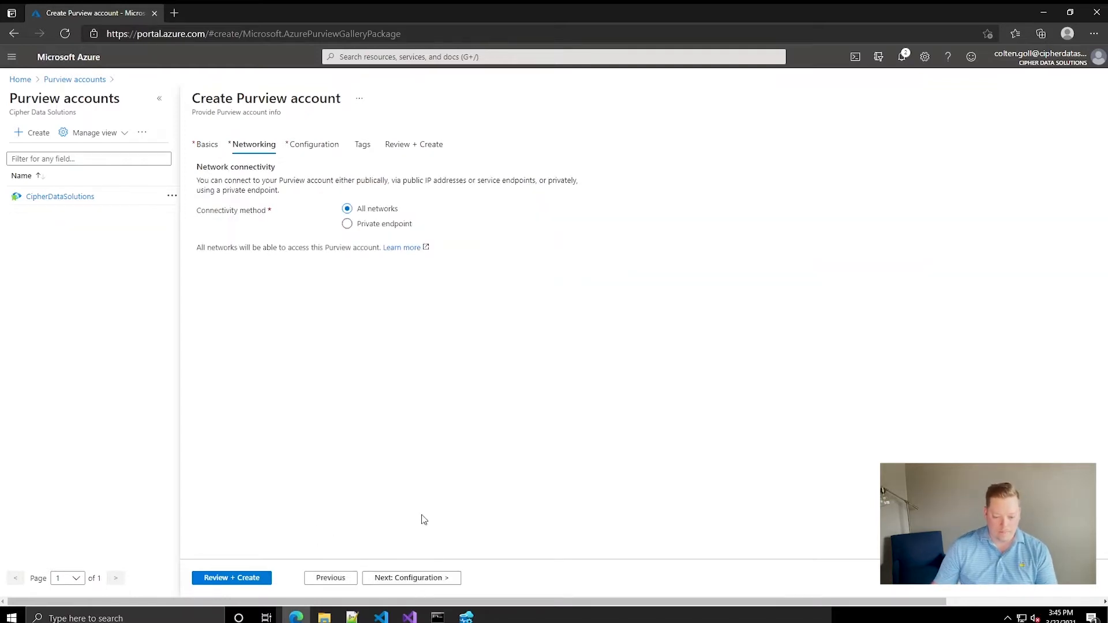
click(452, 580)
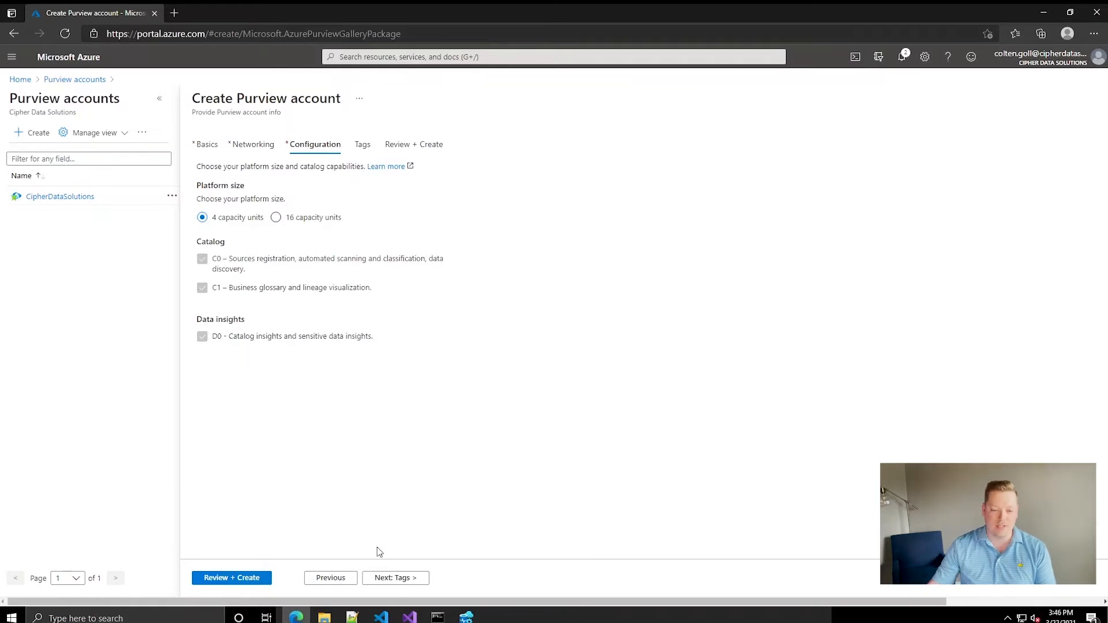
click(396, 579)
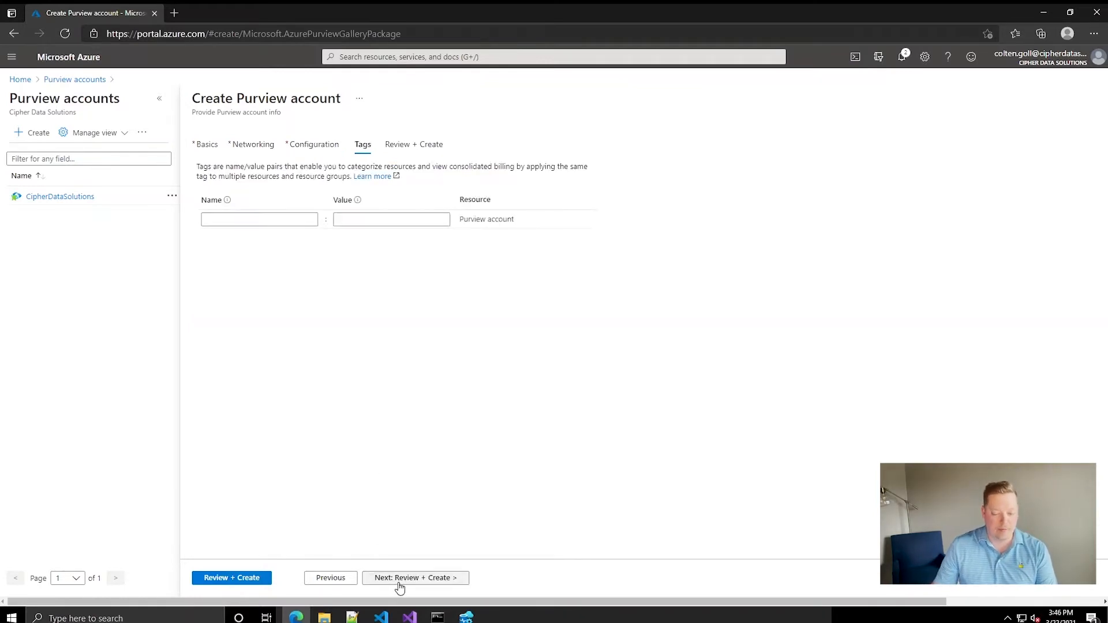
click(399, 586)
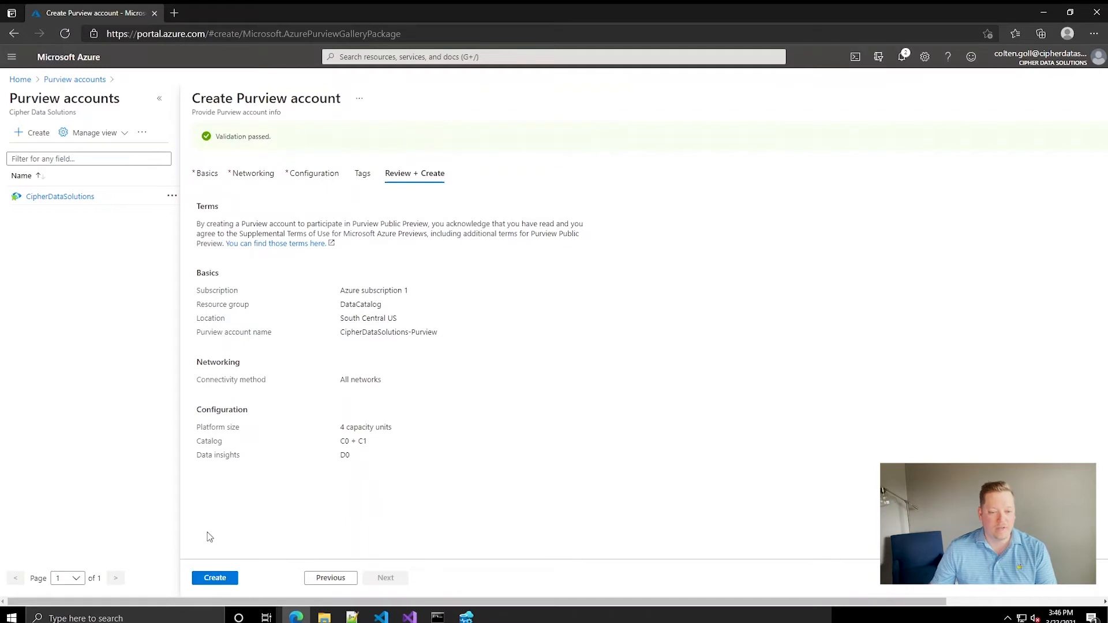
click(215, 577)
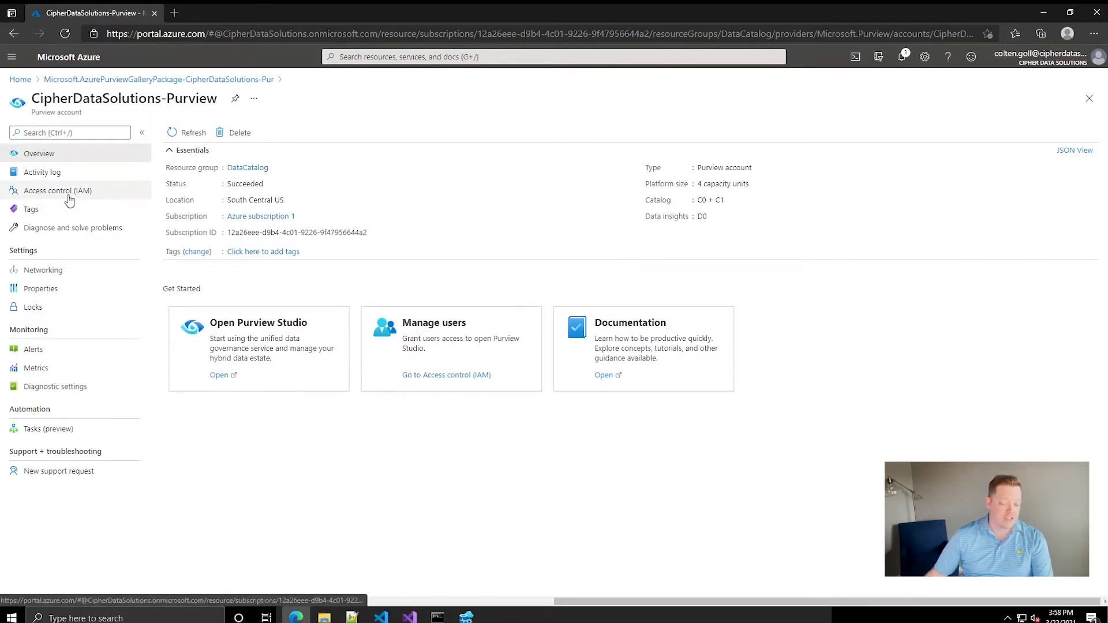
Add a role assignment on the new Purview account giving the DataCatalog_Admins group the Owner role
click(116, 191)
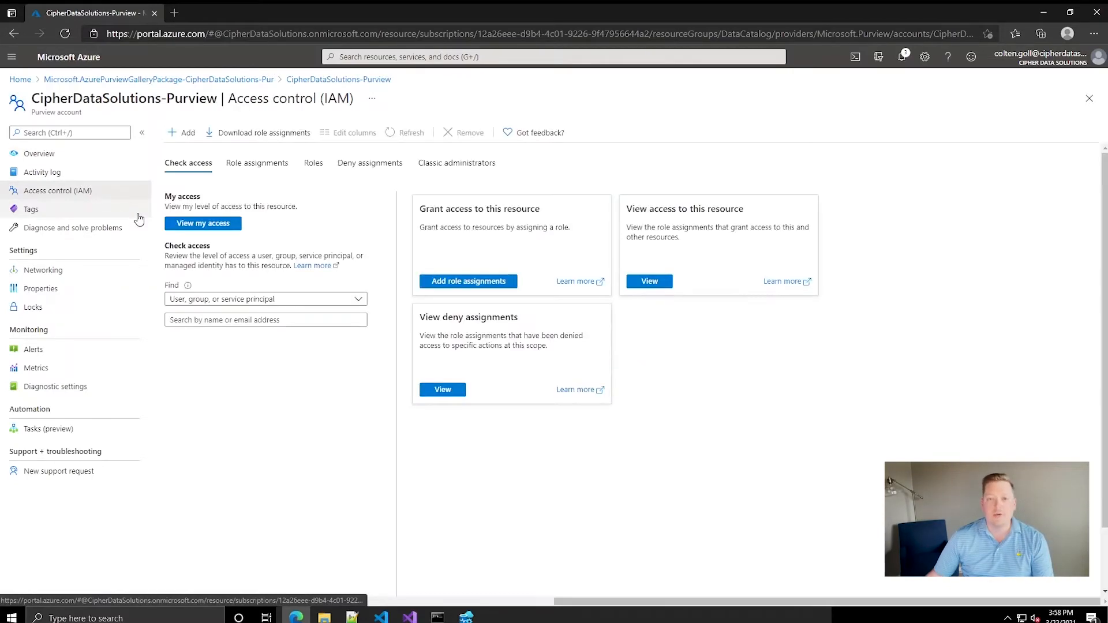
click(242, 165)
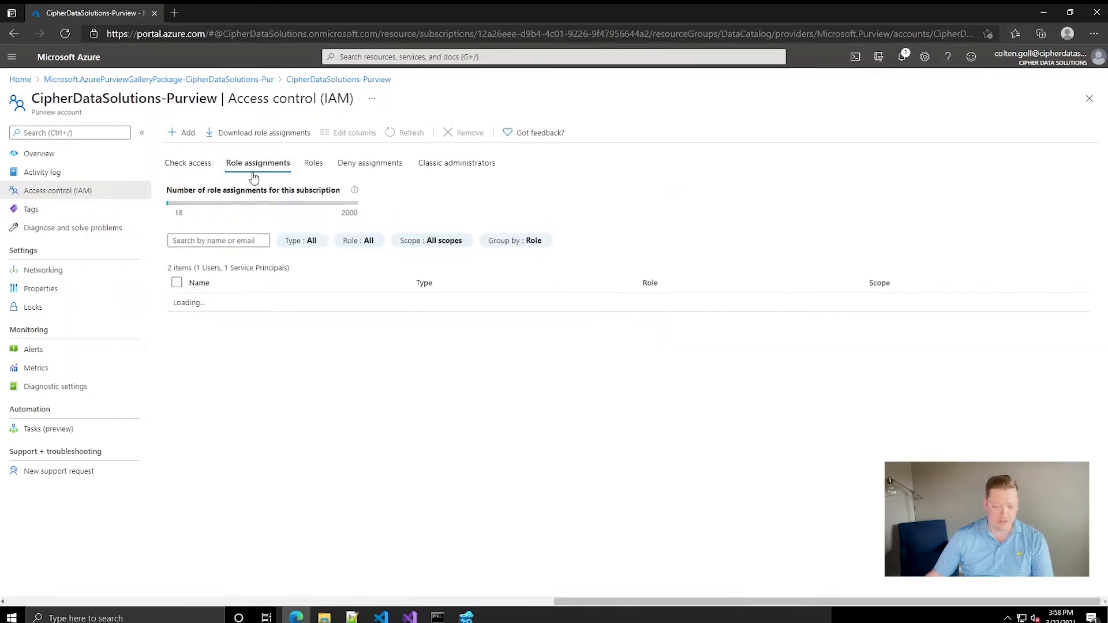
click(180, 133)
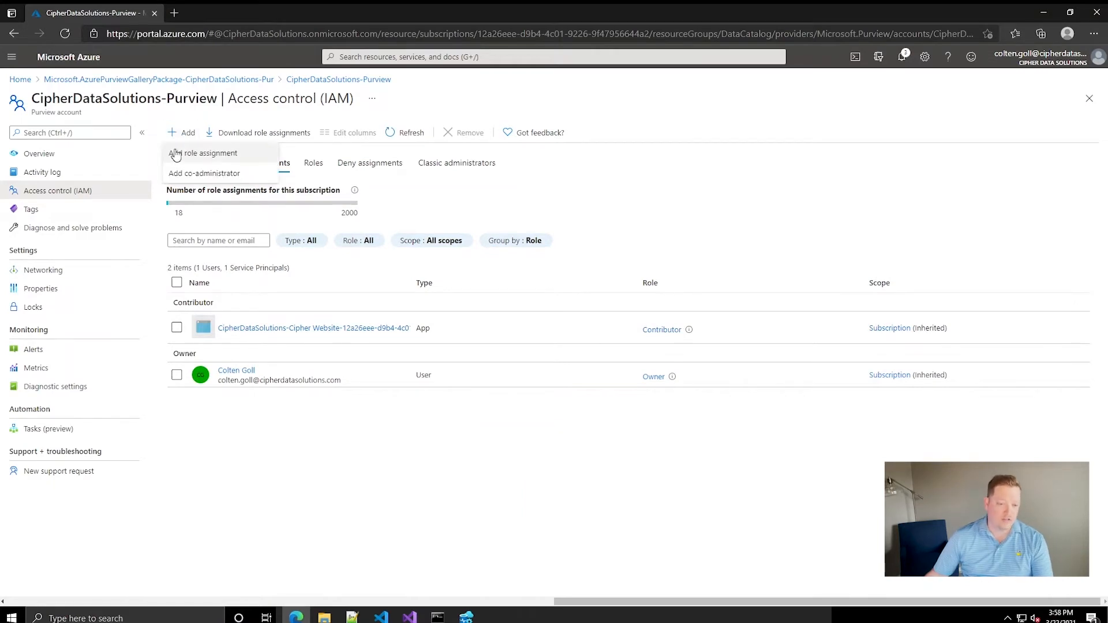
click(174, 153)
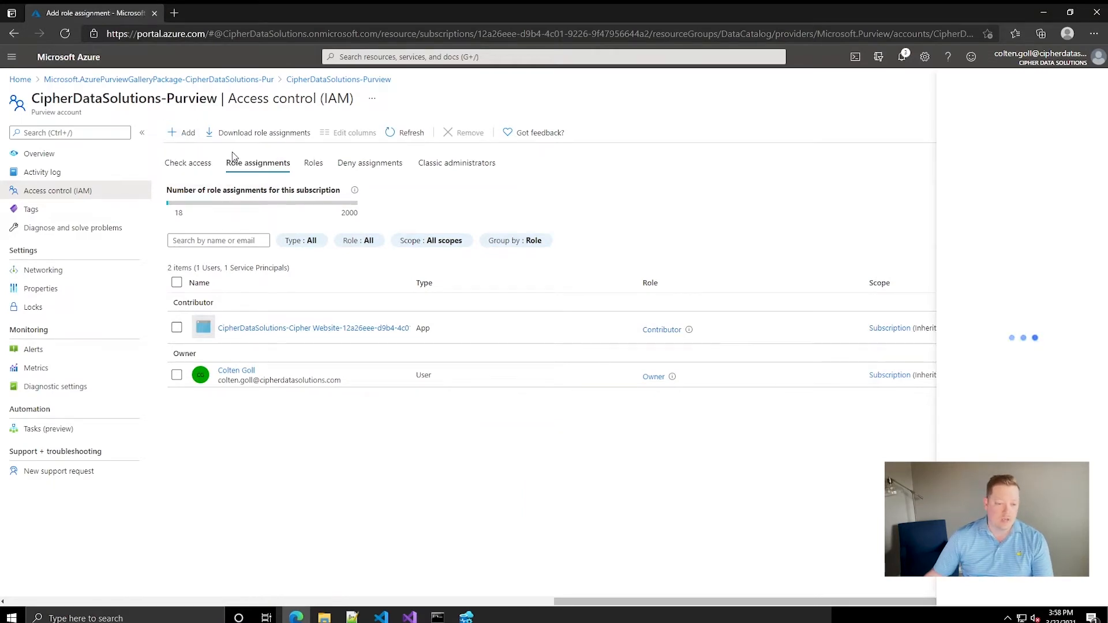
click(958, 133)
click(892, 171)
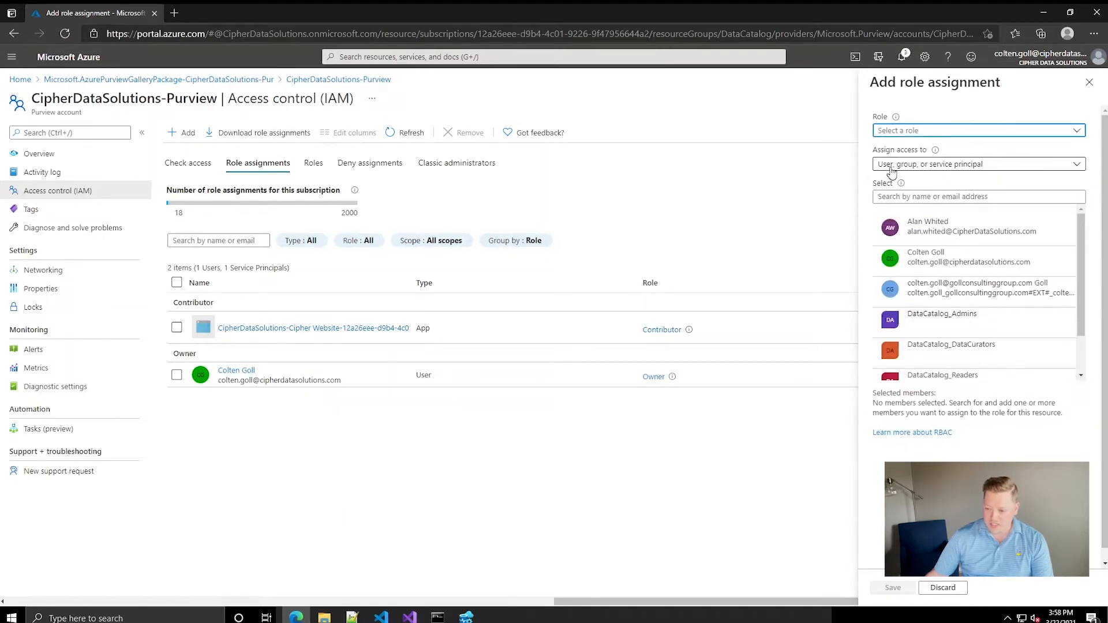
click(945, 322)
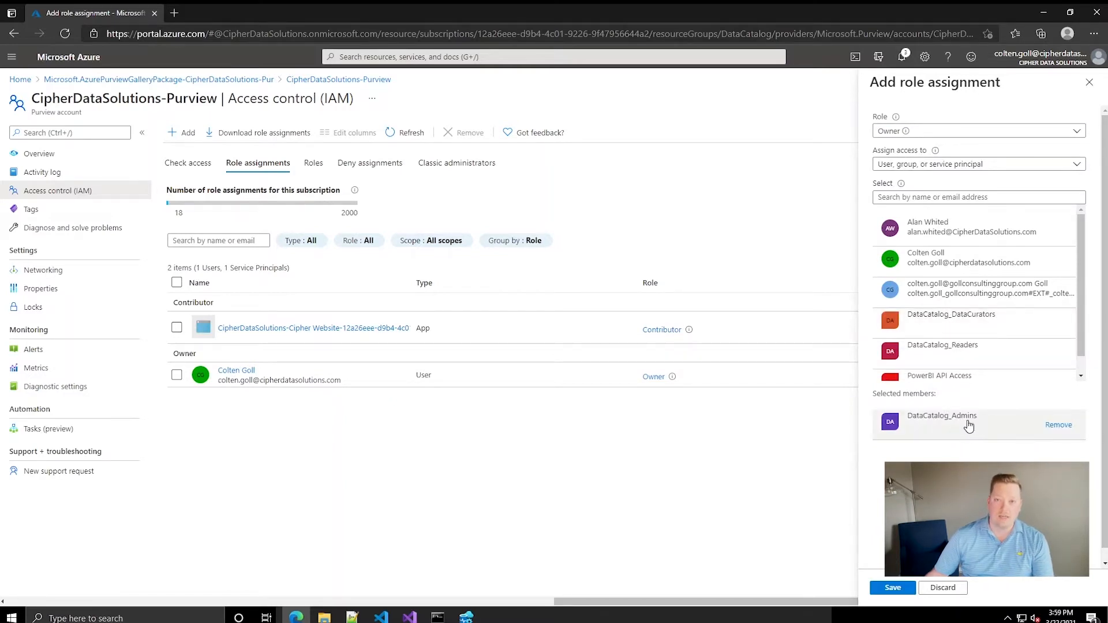
scroll(957, 453, down, 1)
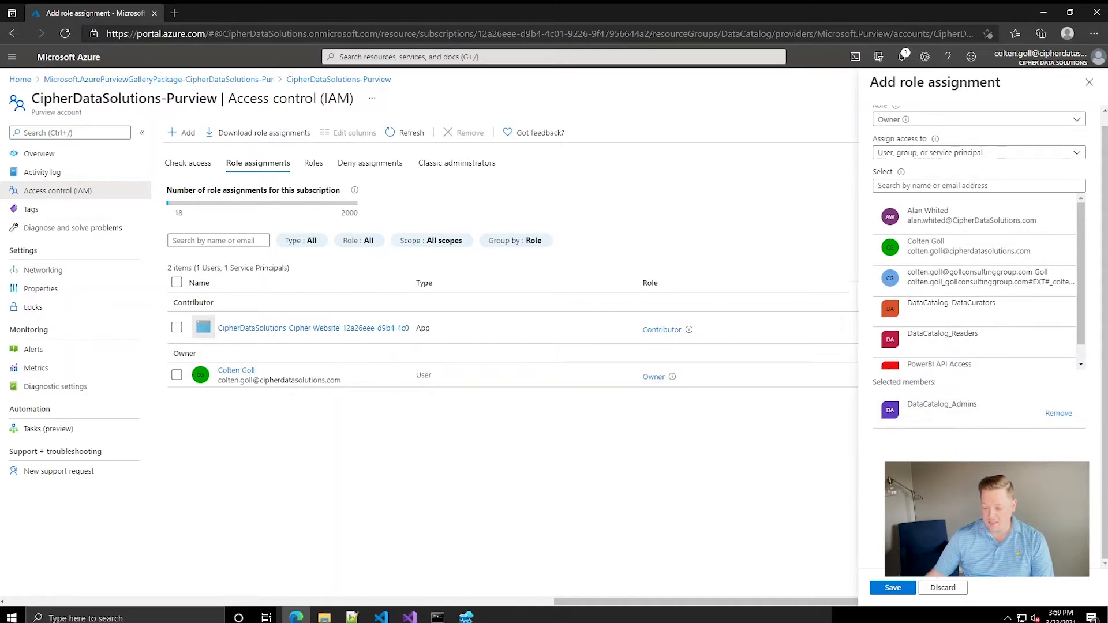
click(893, 589)
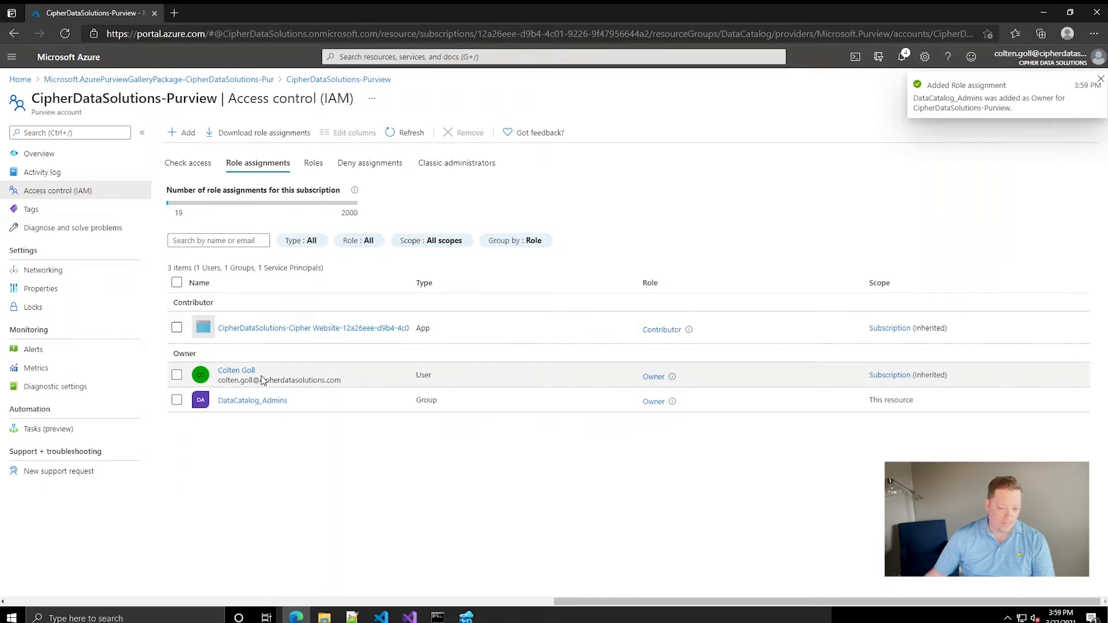
Start another role assignment for the Purview account and examine the roles available for selection
click(183, 134)
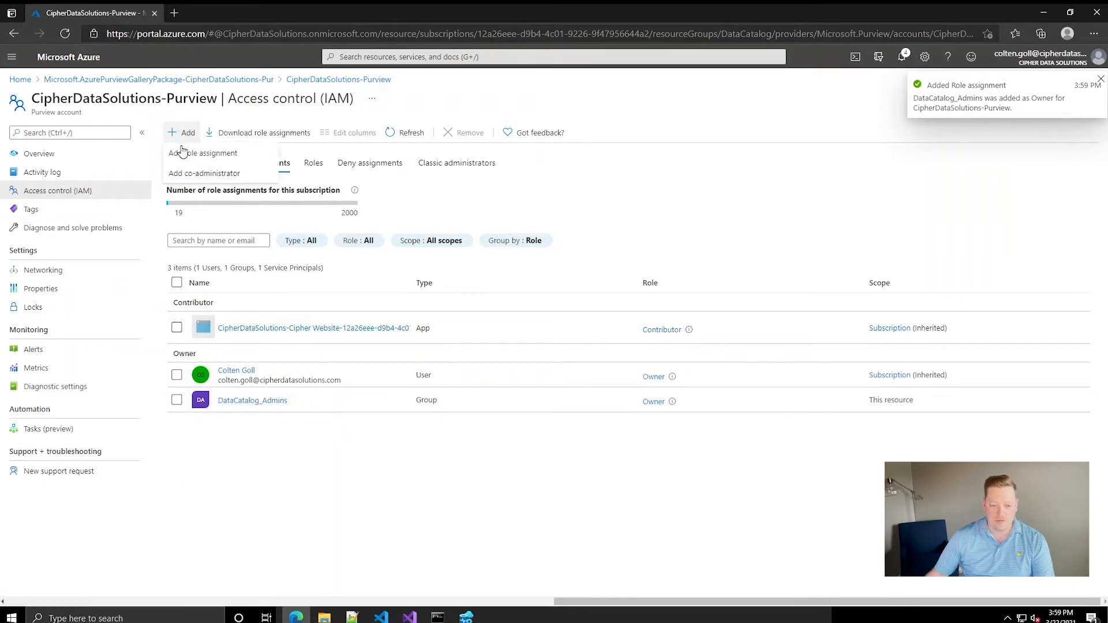
click(183, 153)
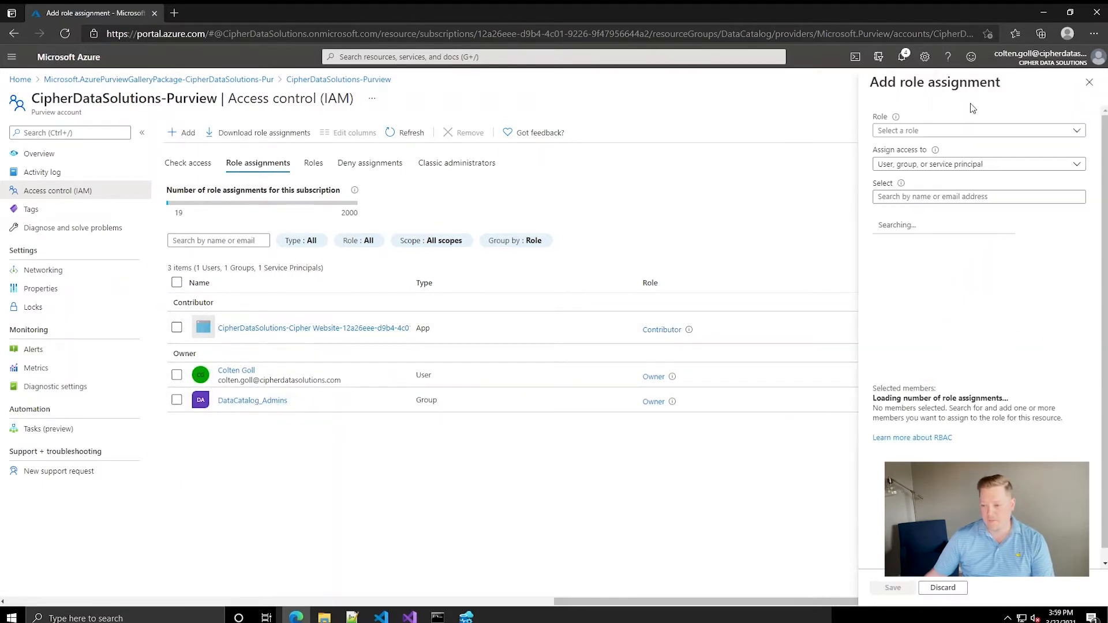
click(955, 131)
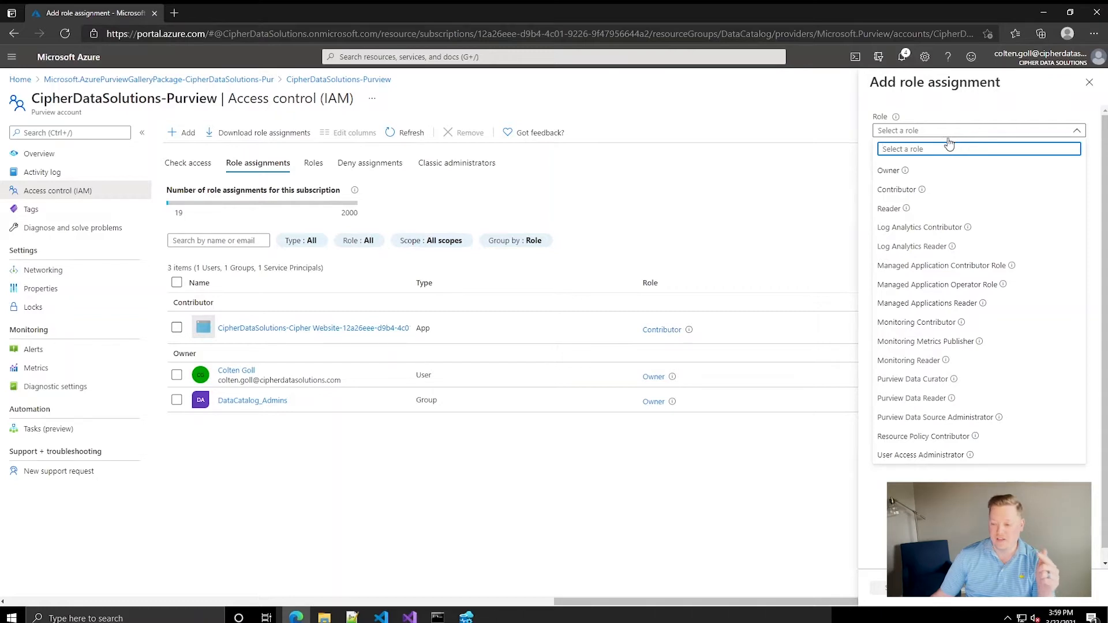
mouse_move(906, 173)
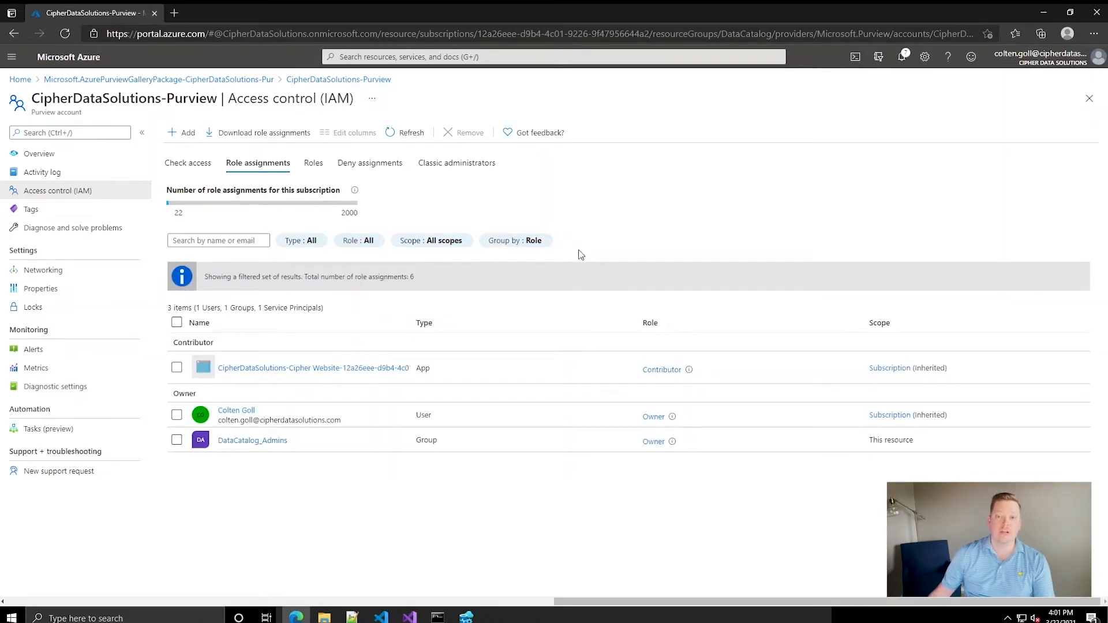
Open Purview Studio from the account's overview and browse its assets
click(32, 154)
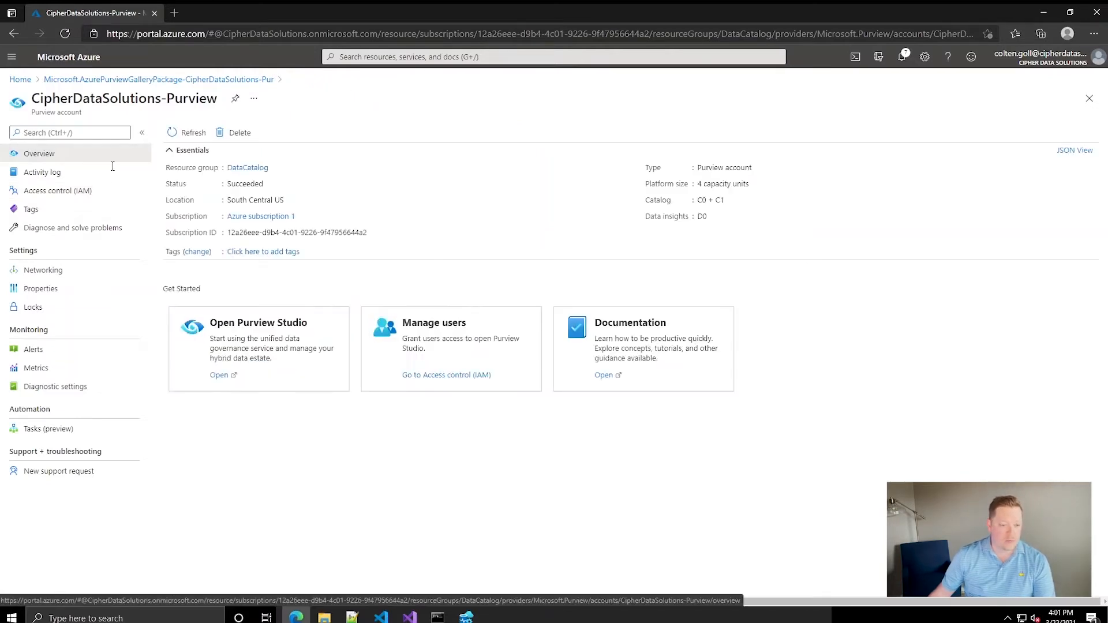
click(219, 375)
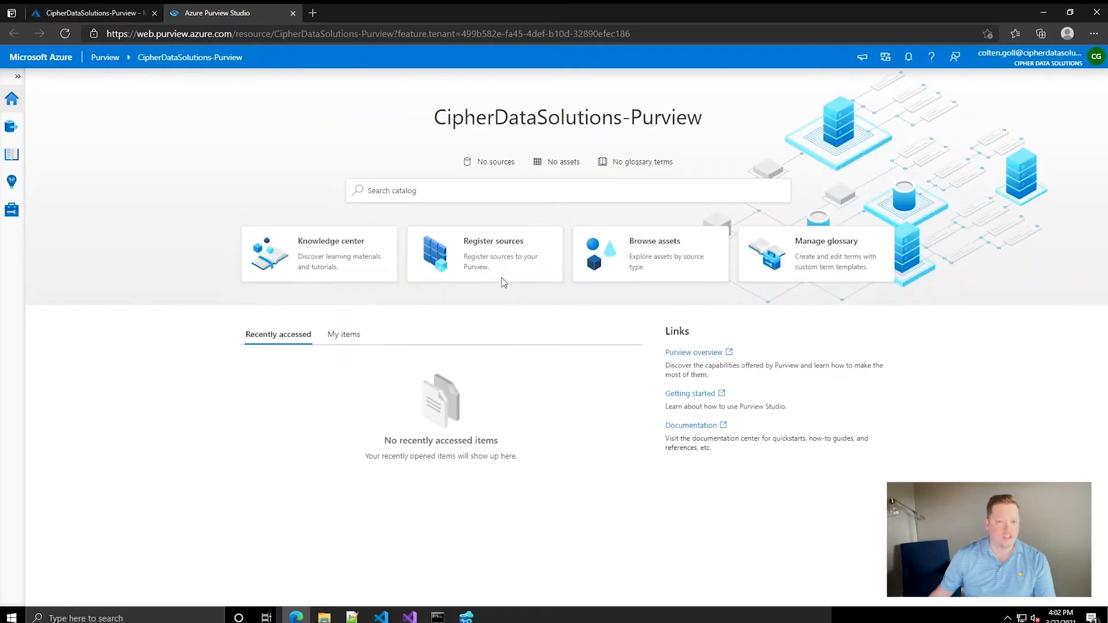
click(651, 246)
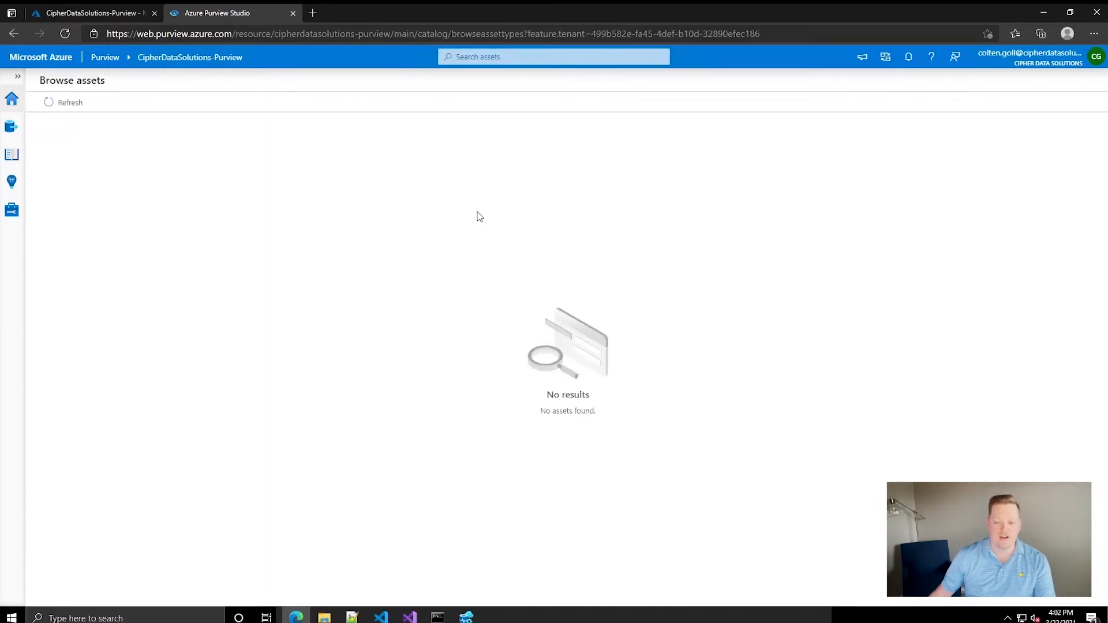
Create a new collection named Collection-PowerBI with no parent among the Purview sources
click(17, 76)
click(35, 127)
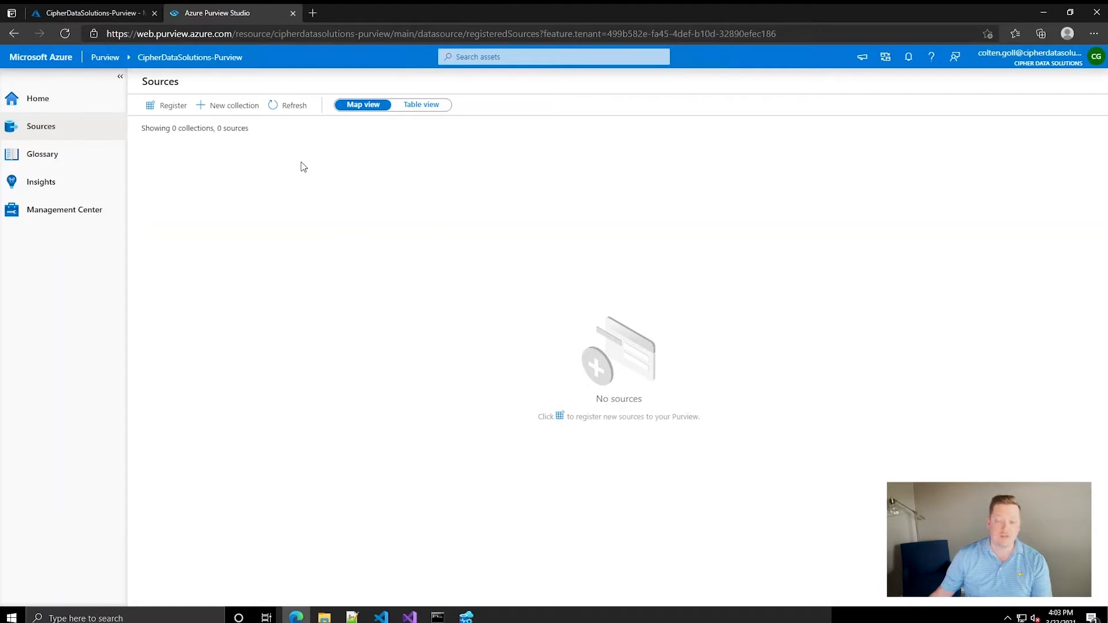
click(238, 108)
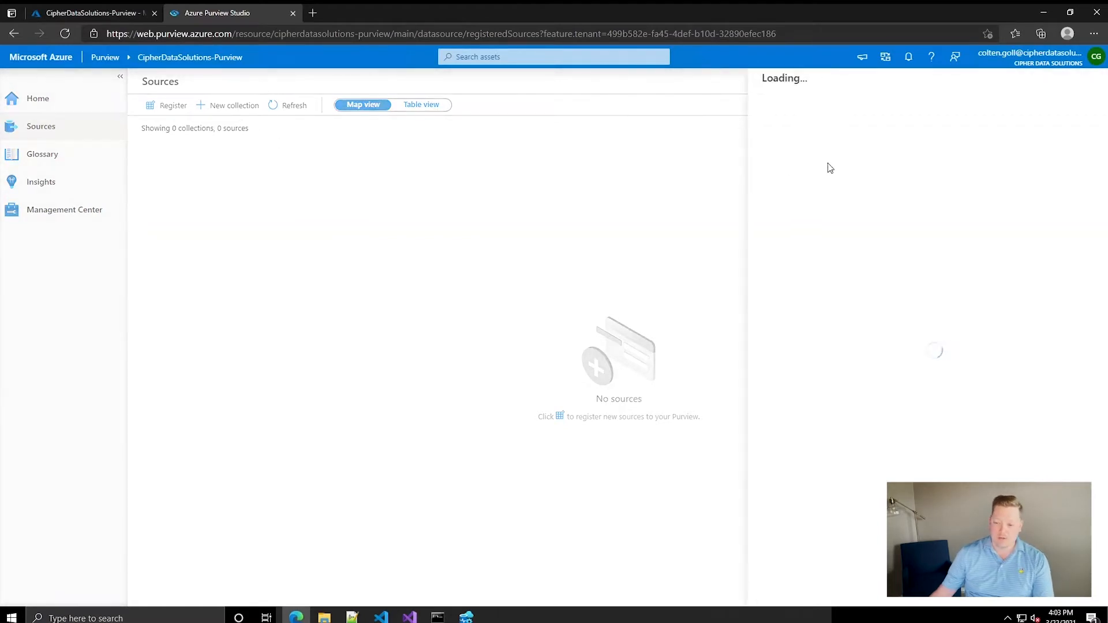
click(836, 115)
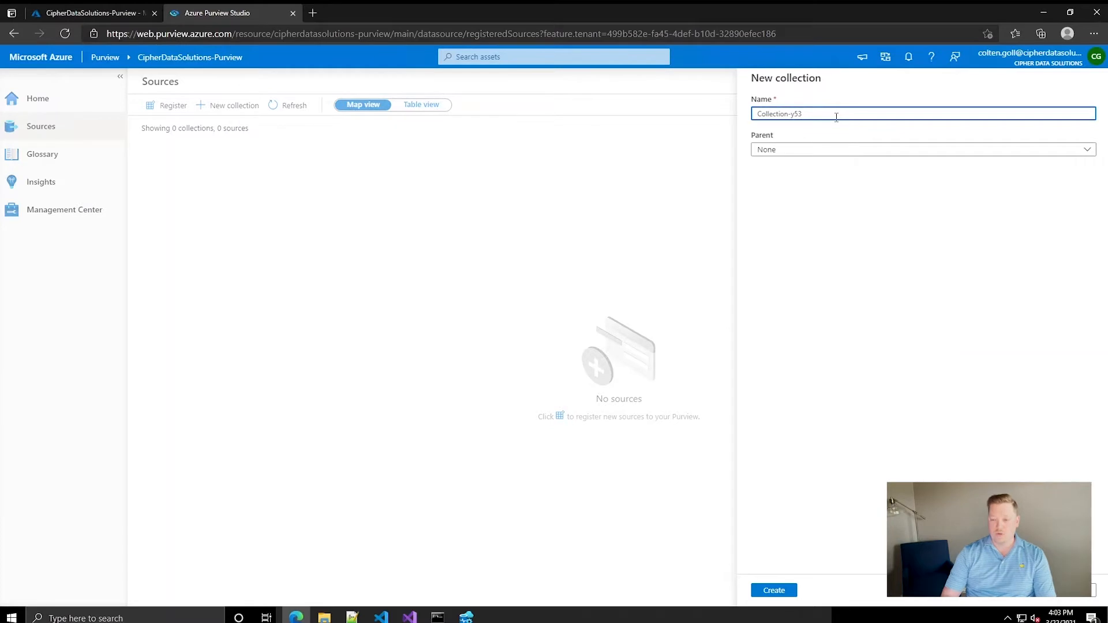
text(PowerBI)
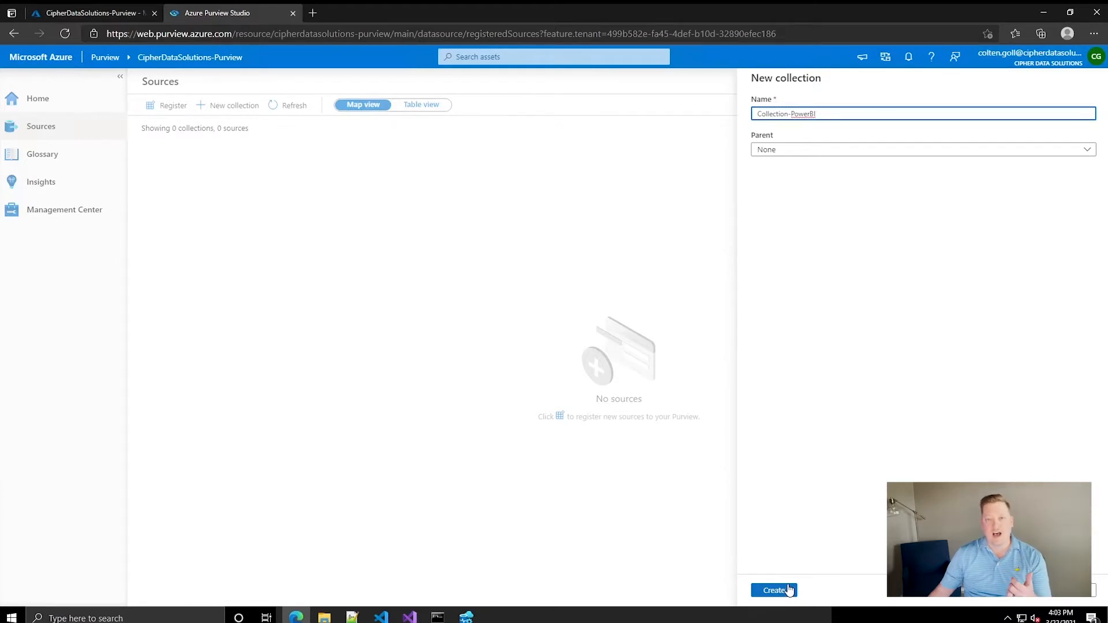
click(788, 590)
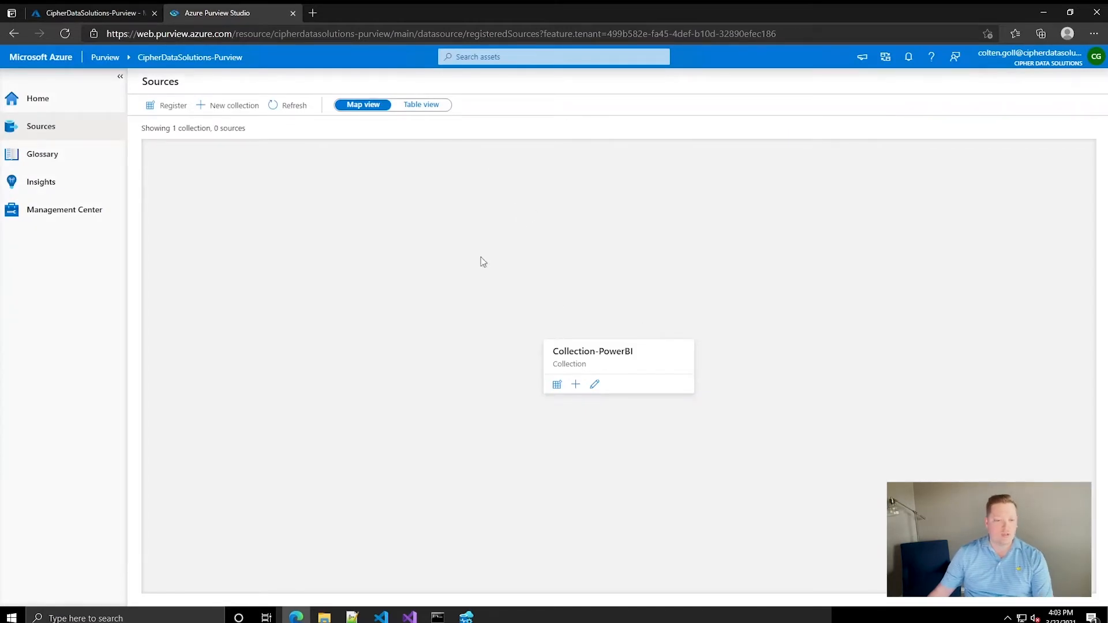
Create a second collection named Collection-SQL with no parent
click(233, 106)
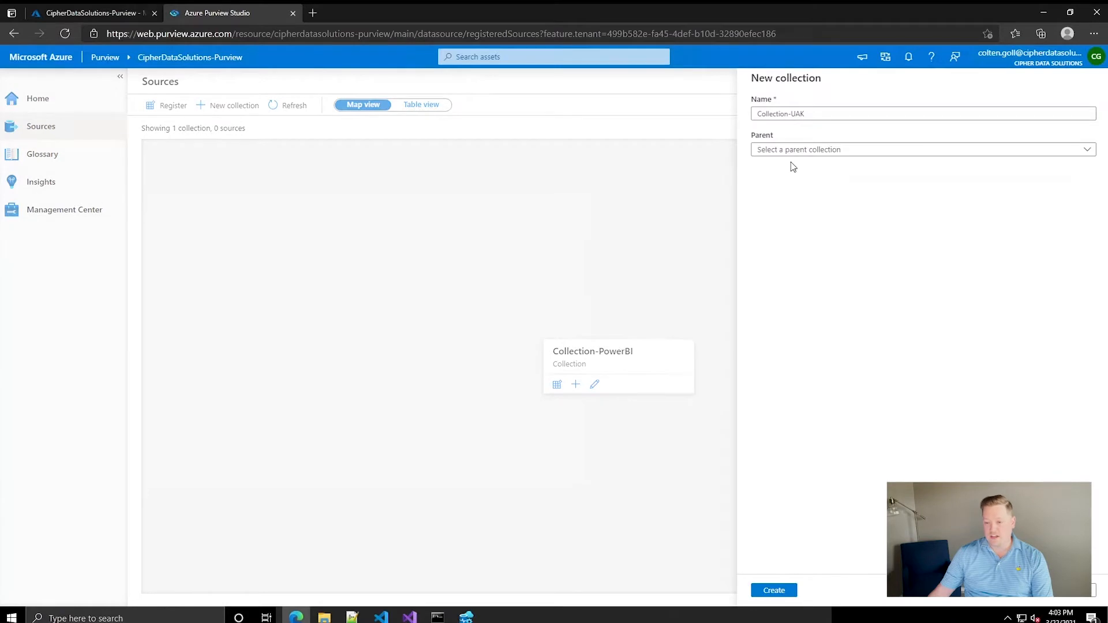
click(819, 114)
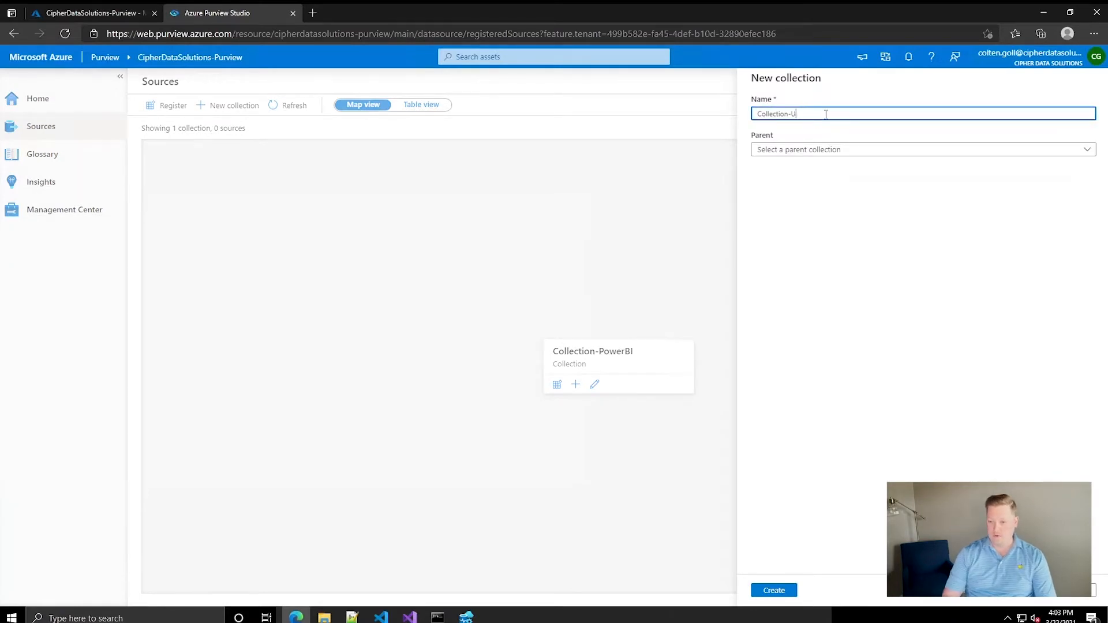
text(SQL)
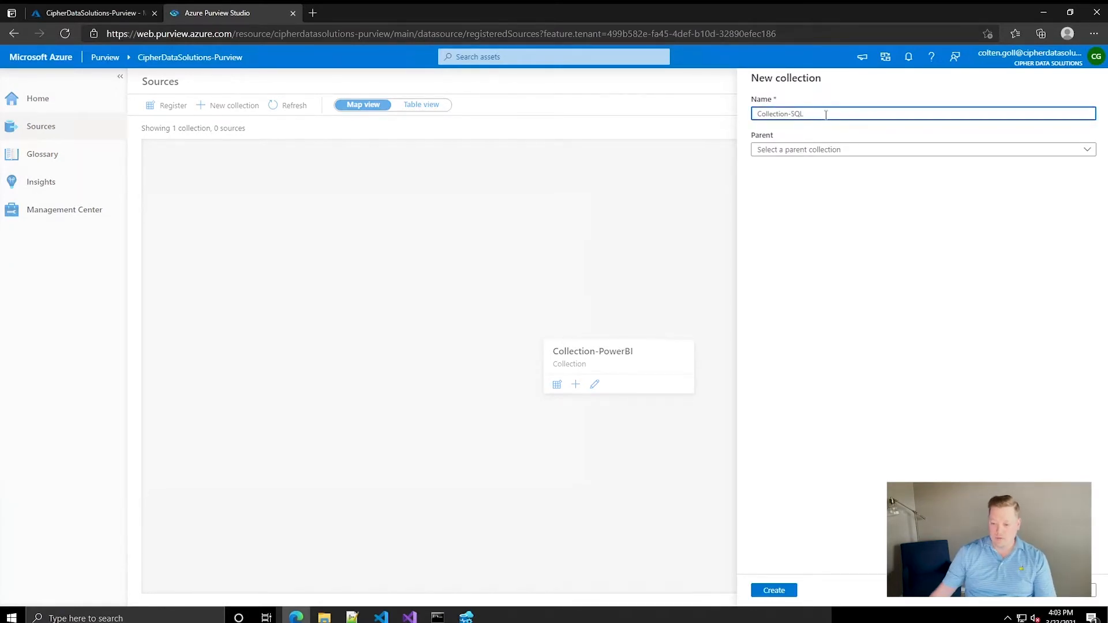
click(776, 589)
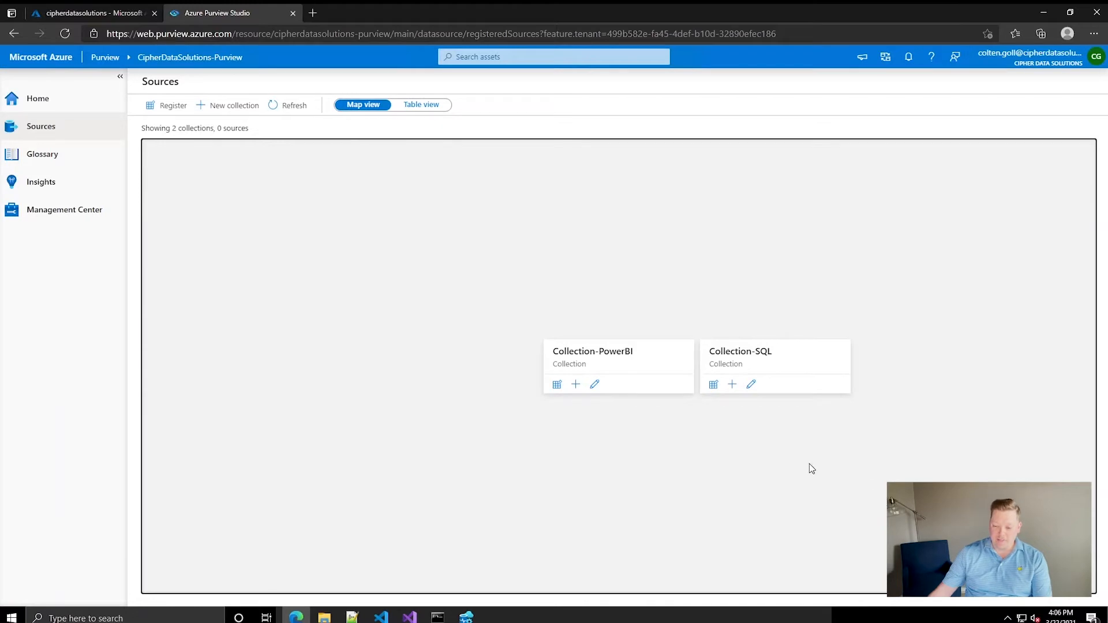
Start registering a source under Collection-SQL and choose Azure SQL Database as its type
click(713, 384)
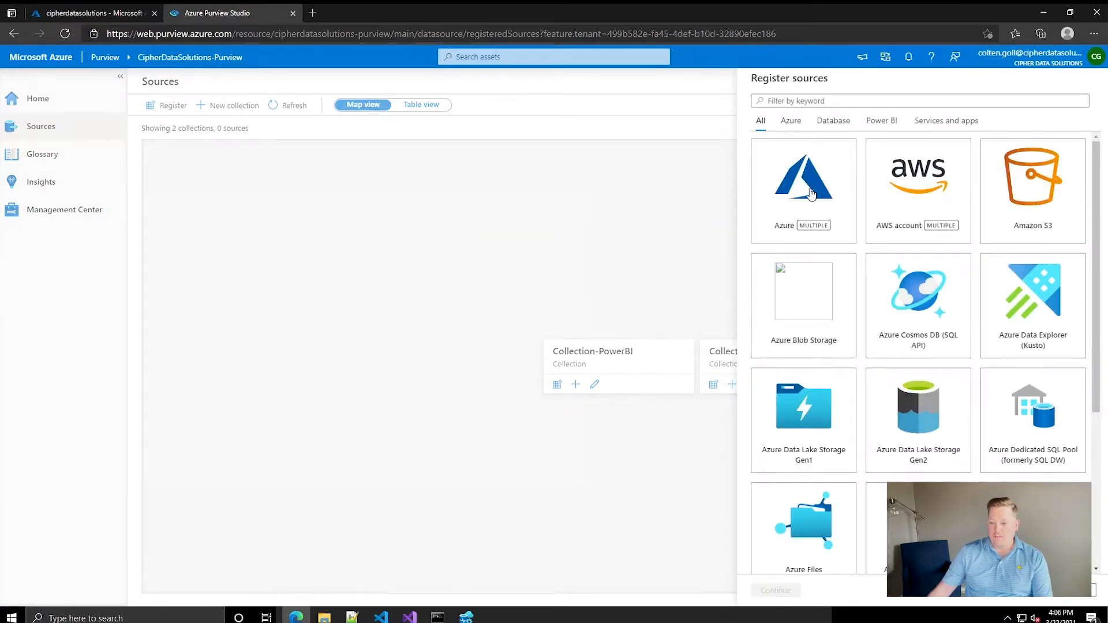
click(840, 123)
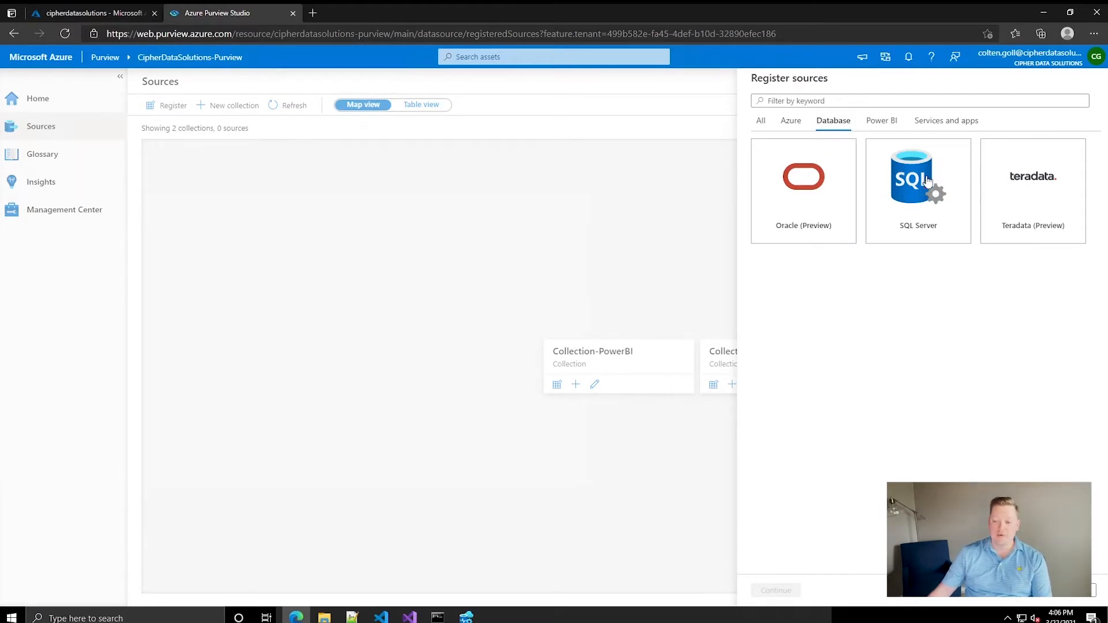
click(791, 123)
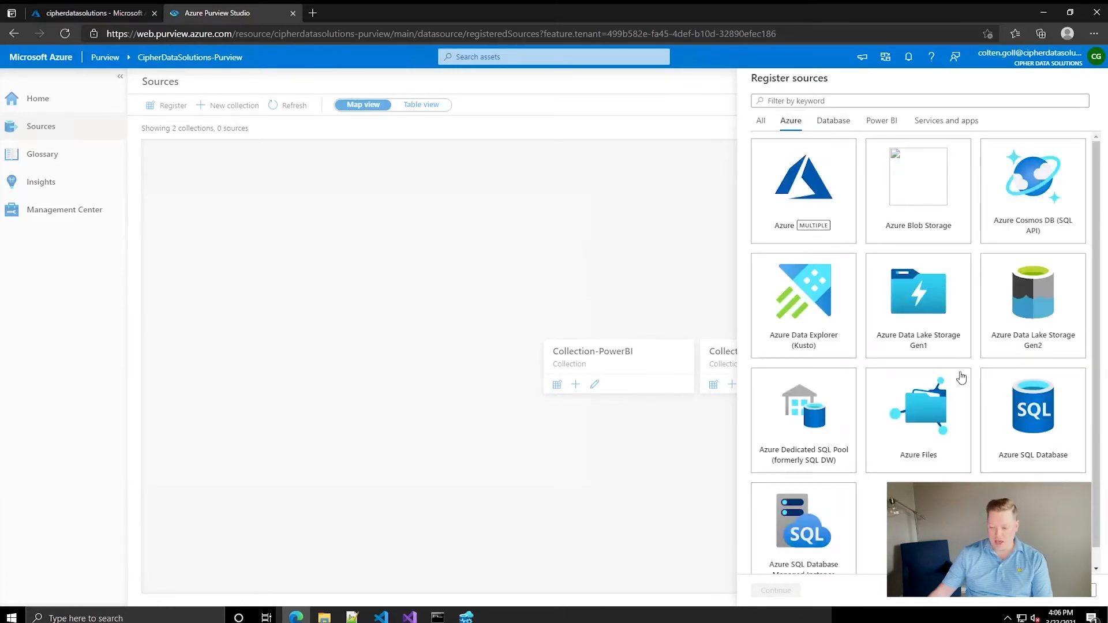
click(1033, 430)
scroll(1033, 430, down, 1)
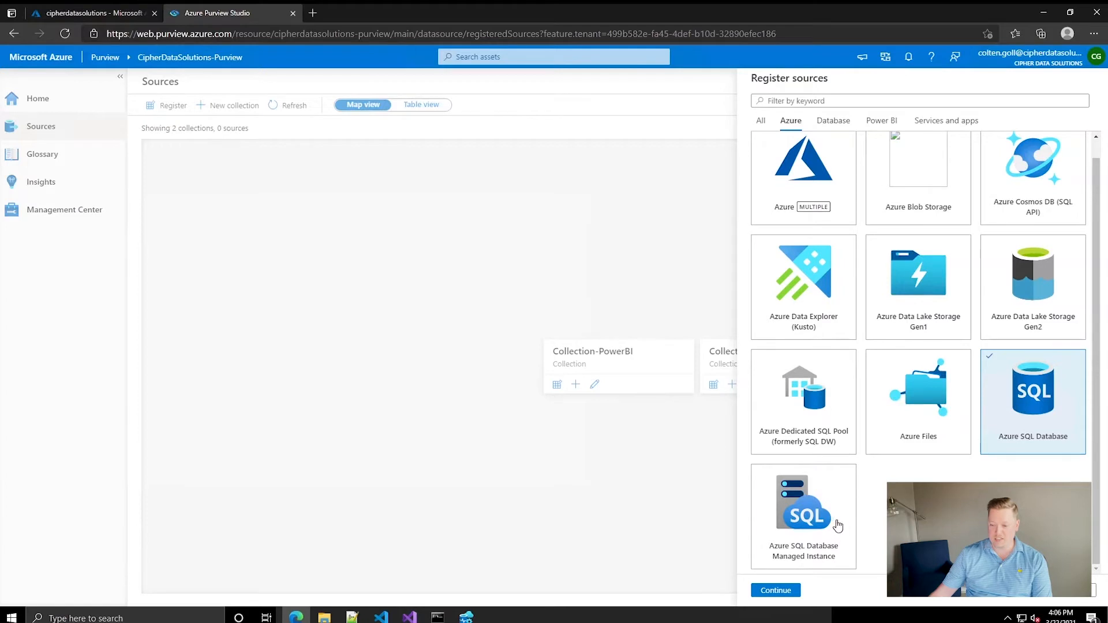
click(773, 591)
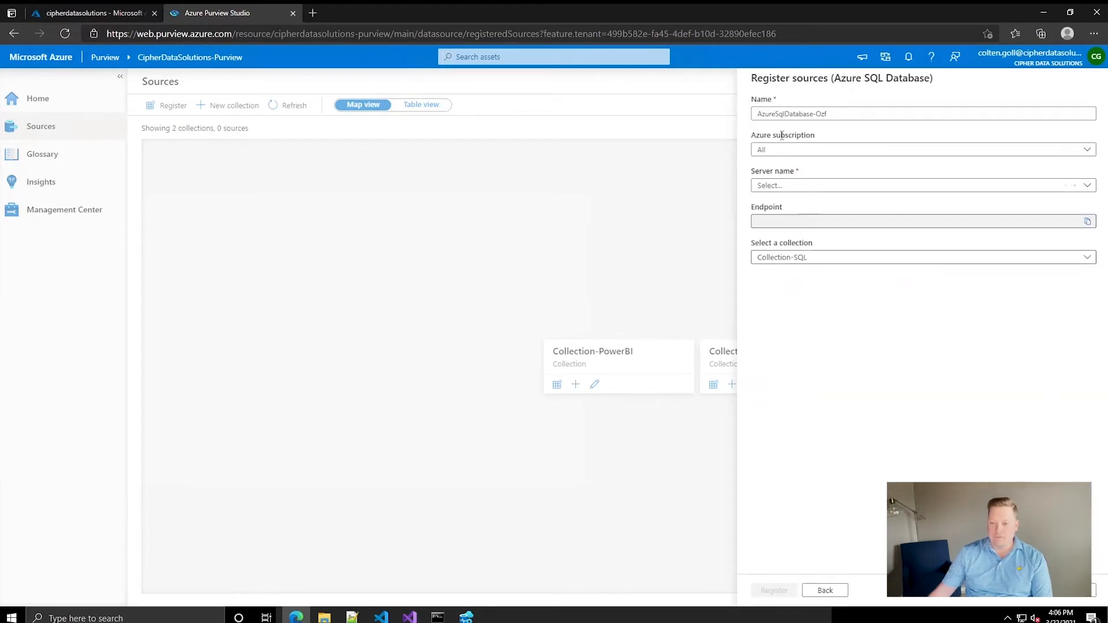
Register the source as AzureSqlDatabase-AdventureWorks2019 with the cipherdatasolutions server, in Collection-SQL
click(837, 113)
key(BackSpace)
key(BackSpace)
key(BackSpace)
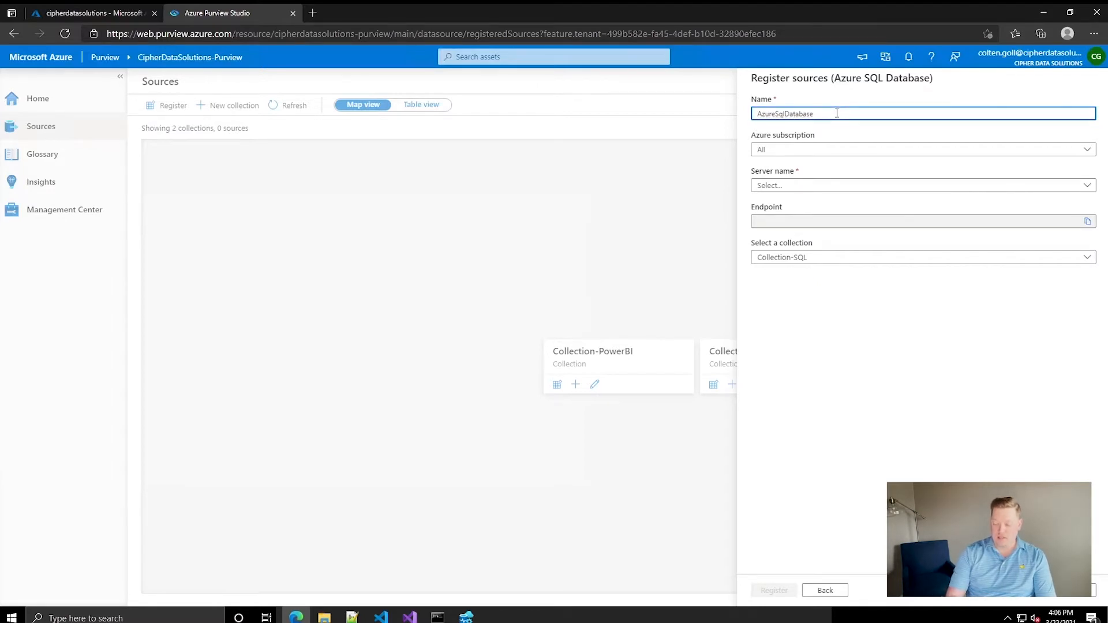
text(AdventureWorks2019)
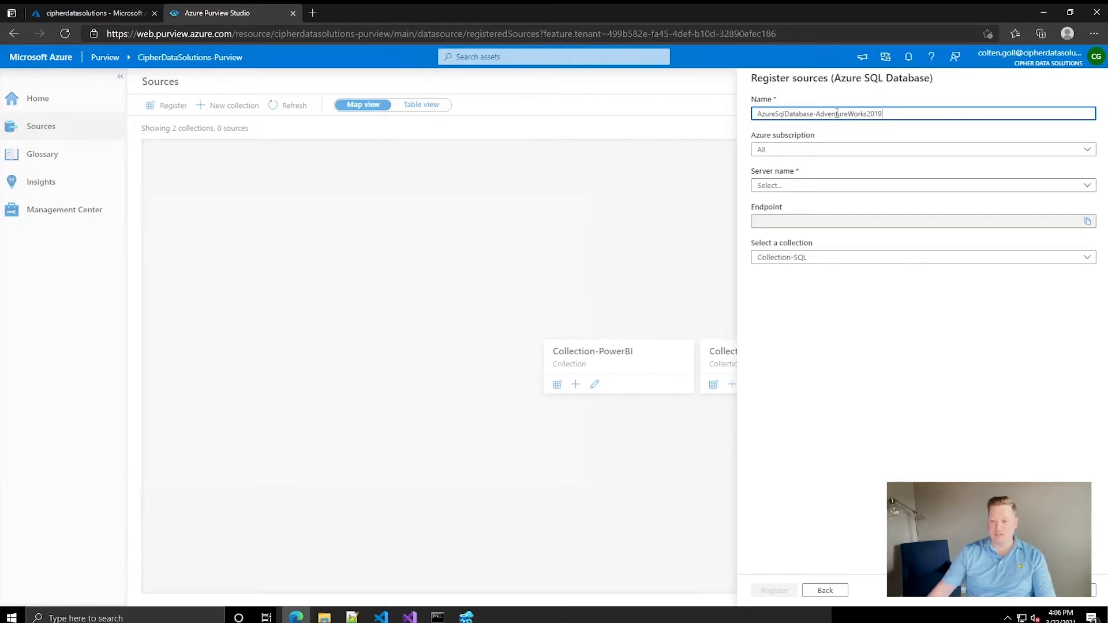
click(1019, 185)
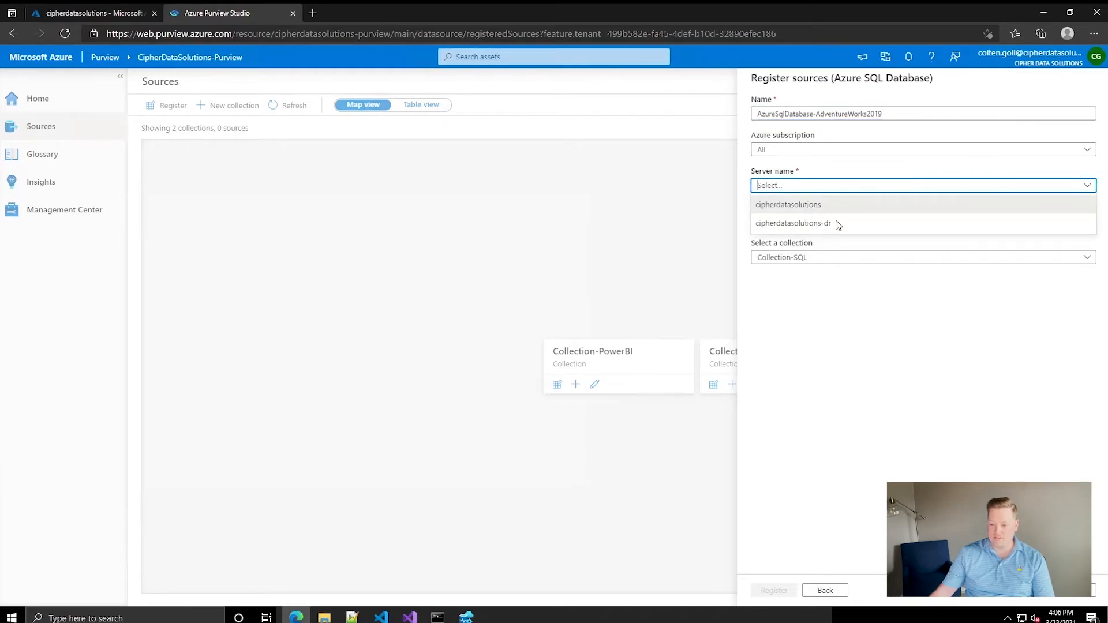
click(819, 205)
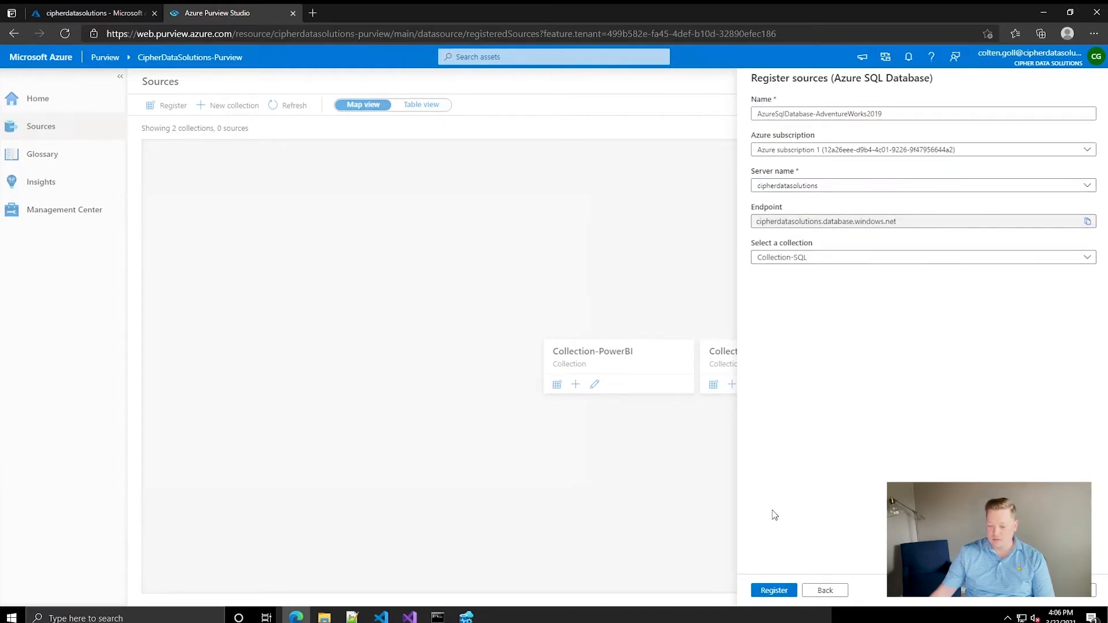
click(795, 598)
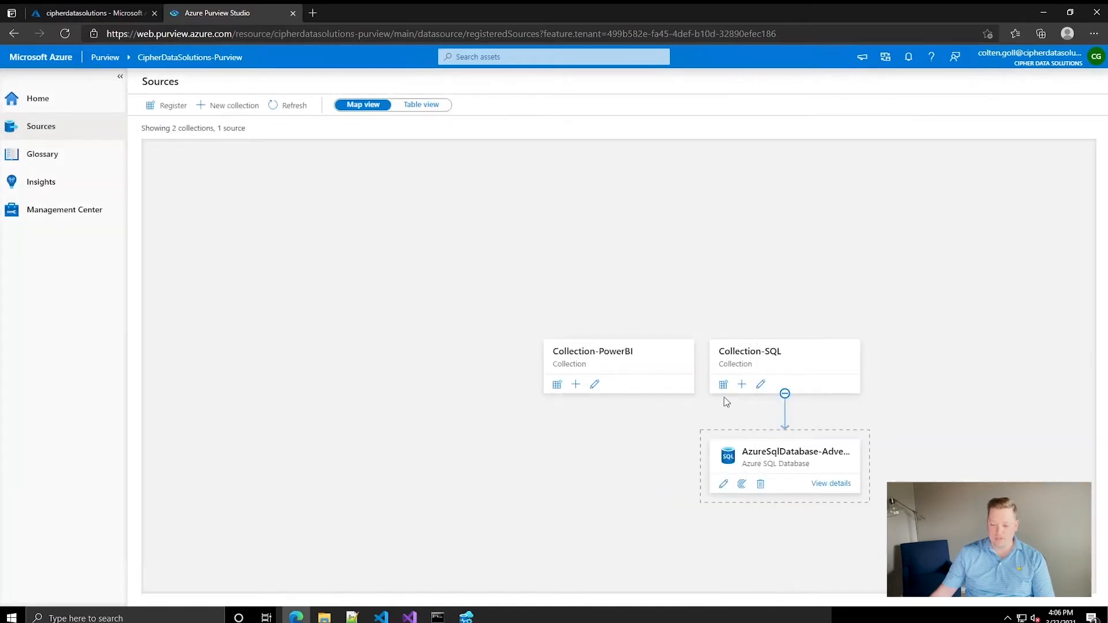
Start a new scan of the SQL database source, name it Scan-AdventureWorks and select the AdventureWorks2019 database
click(743, 488)
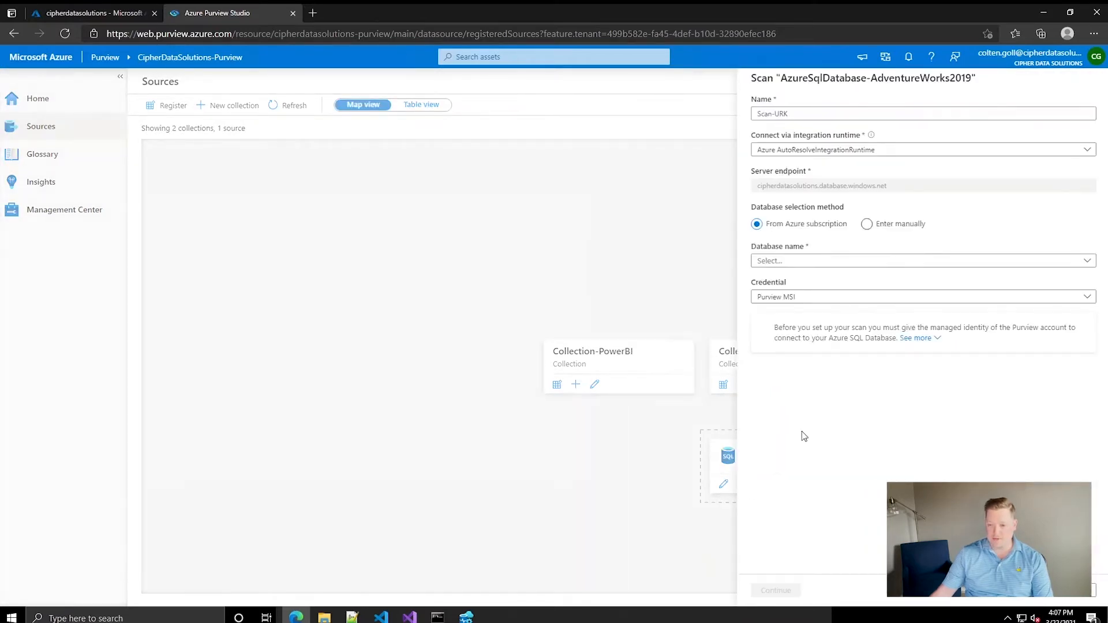
click(794, 115)
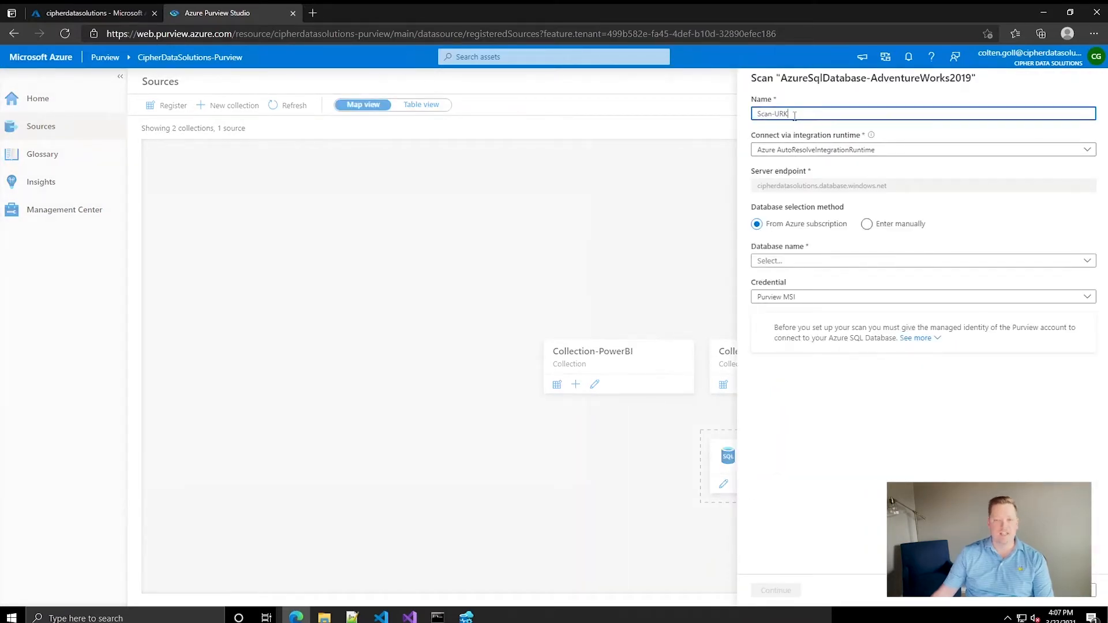
key(BackSpace)
key(BackSpace)
key(BackSpace)
text(A)
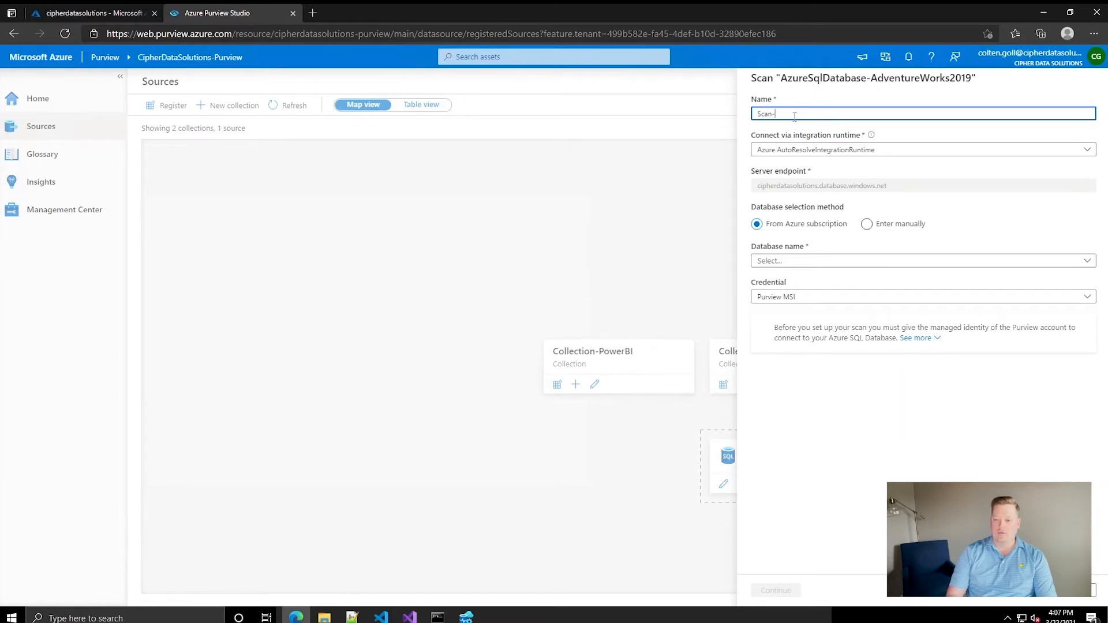
text(dventureWorks)
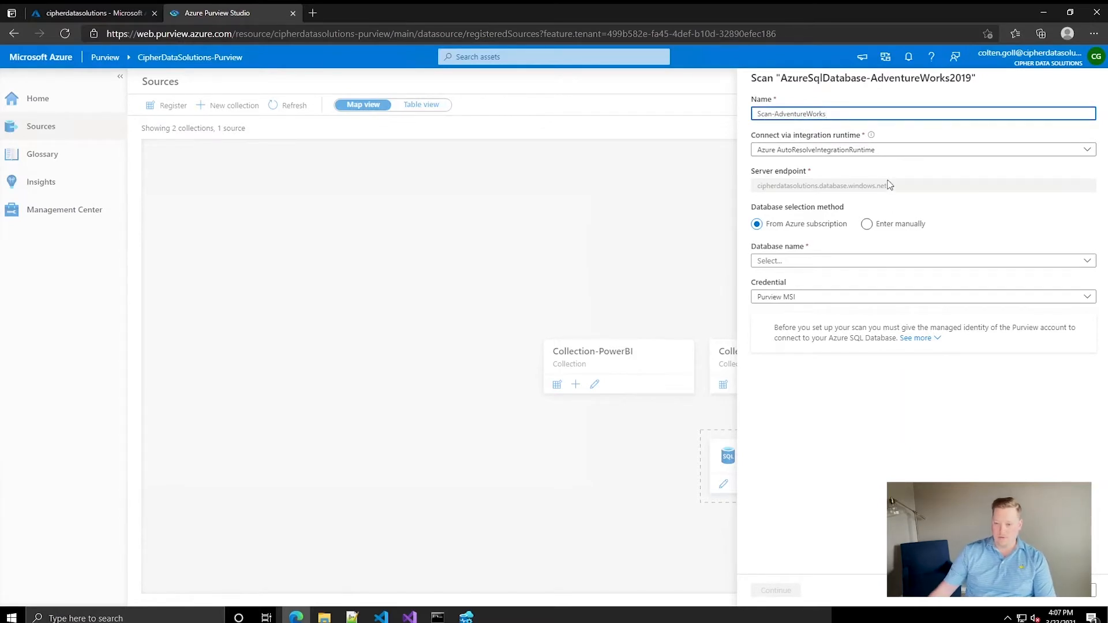
click(970, 263)
click(826, 281)
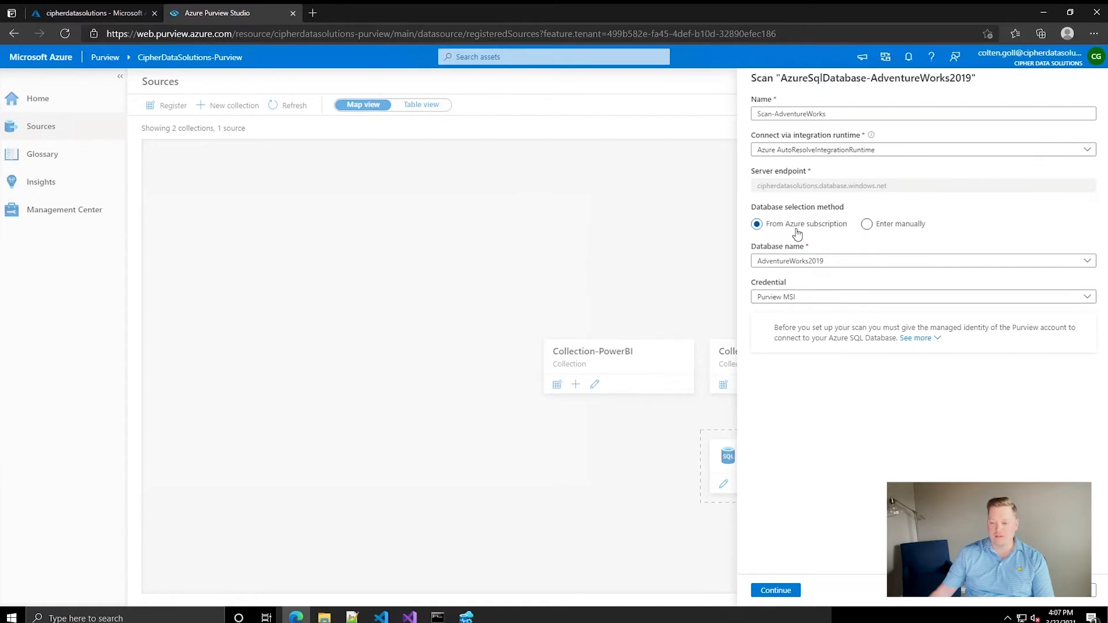
Keep Purview MSI as the scan's credential, expand the managed identity details and copy the managed identity name
click(1083, 300)
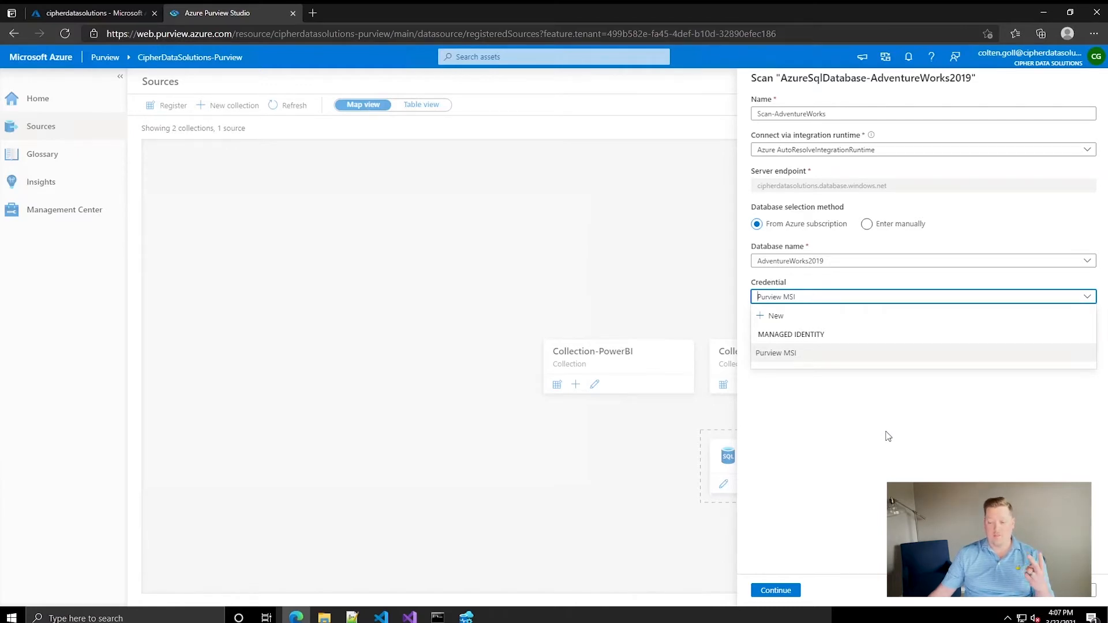
key(Tab)
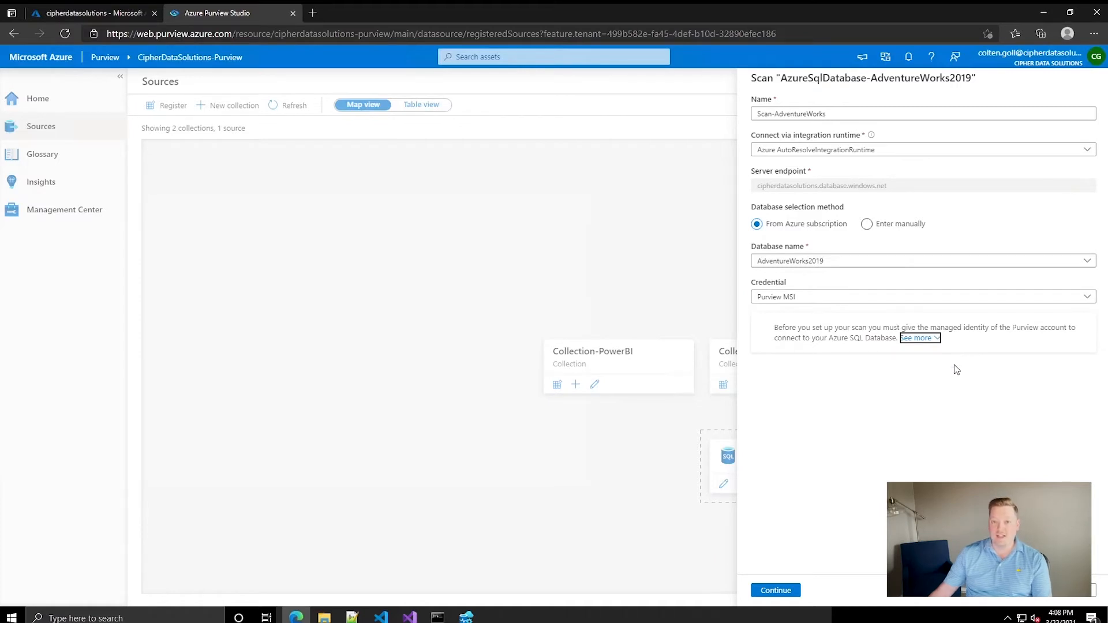
click(917, 338)
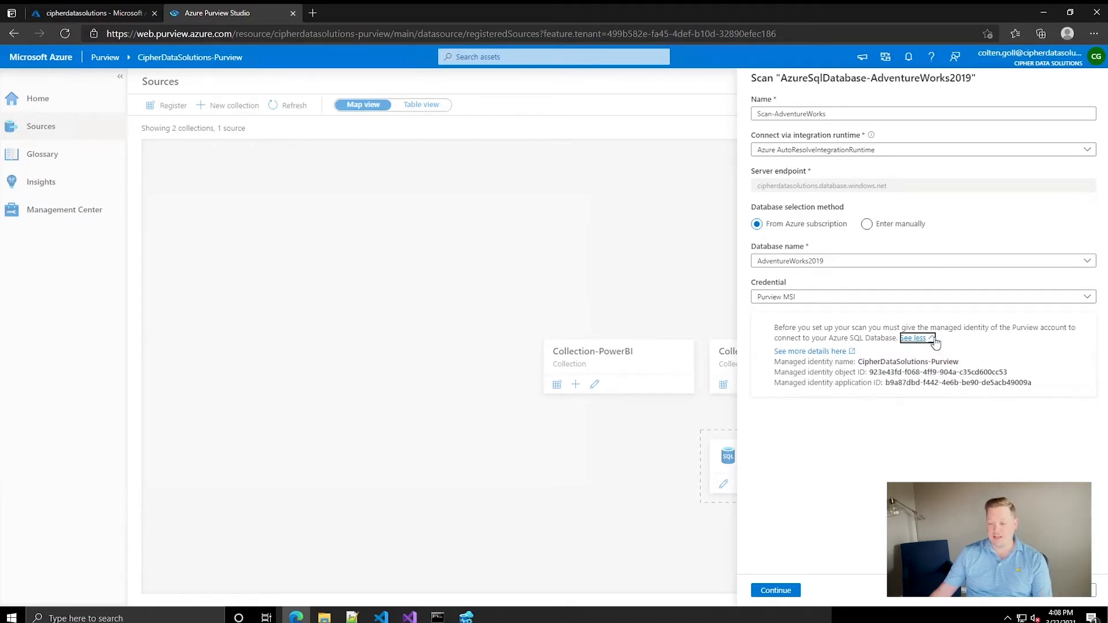
click(965, 363)
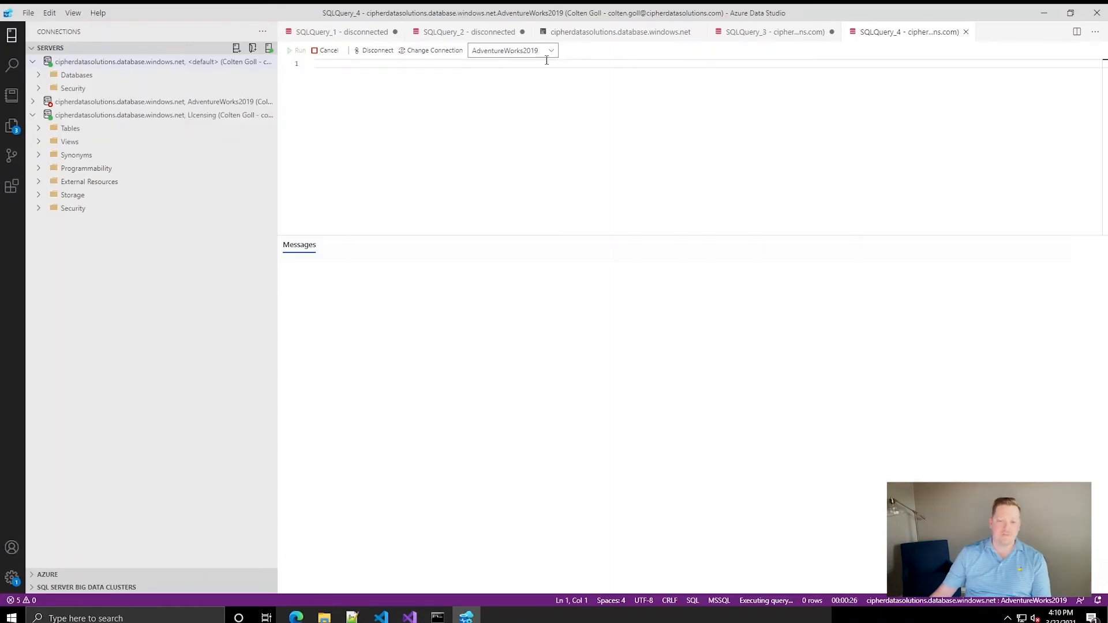
In Azure Data Studio, cancel the pending query and run "create user [CipherDataSolutions-Purview] from external provider" on AdventureWorks2019
click(553, 53)
click(541, 62)
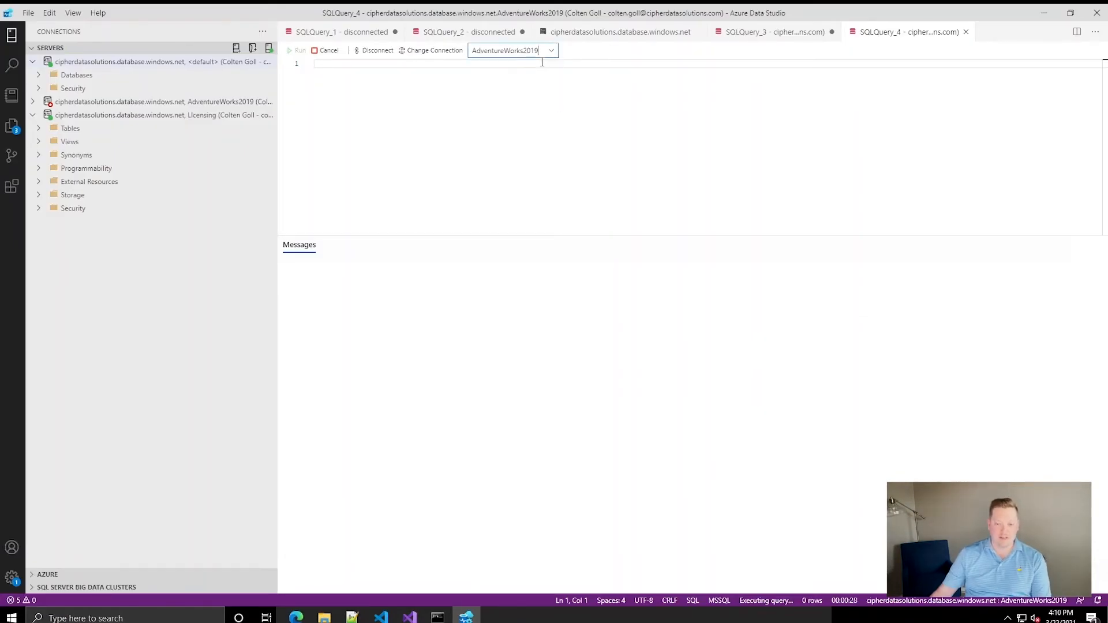
text(cr)
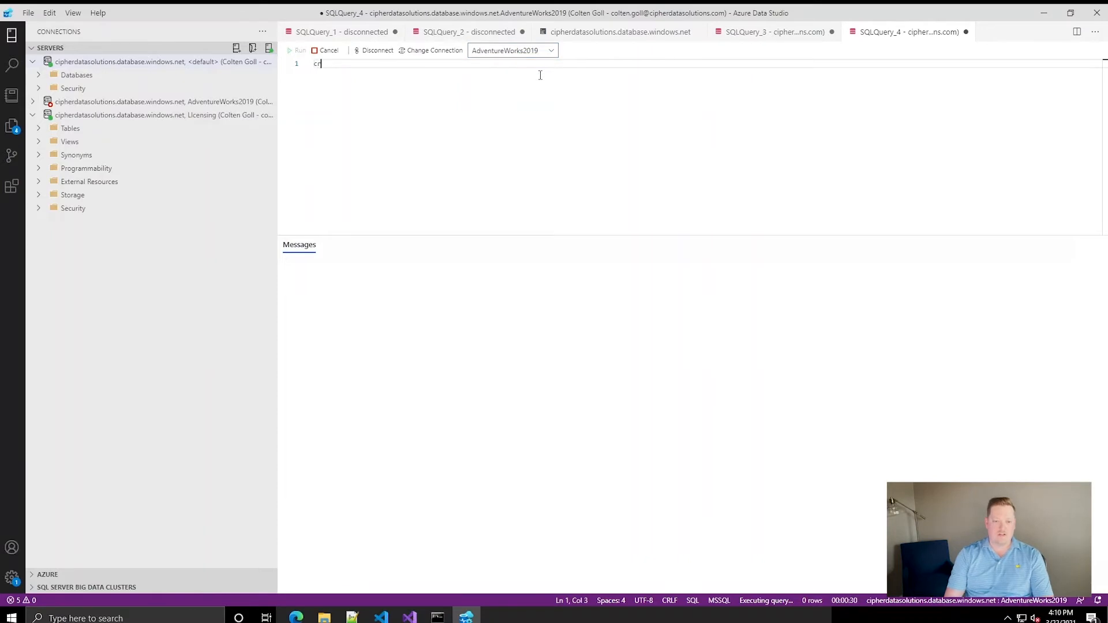
text(eate user [)
key(ctrl+v)
text(])
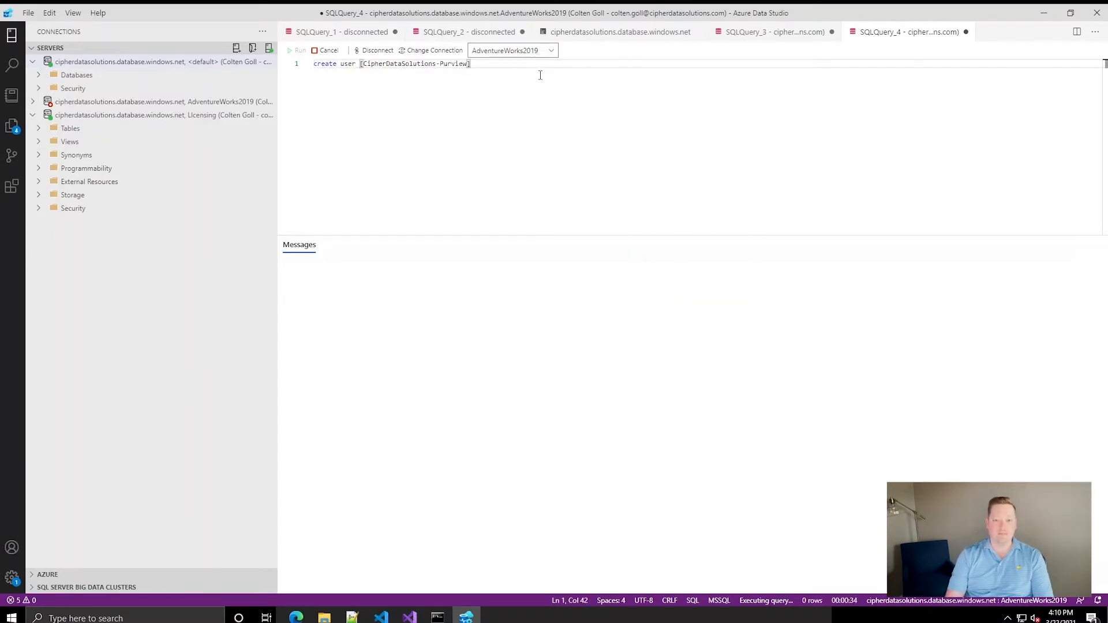
text( from ext)
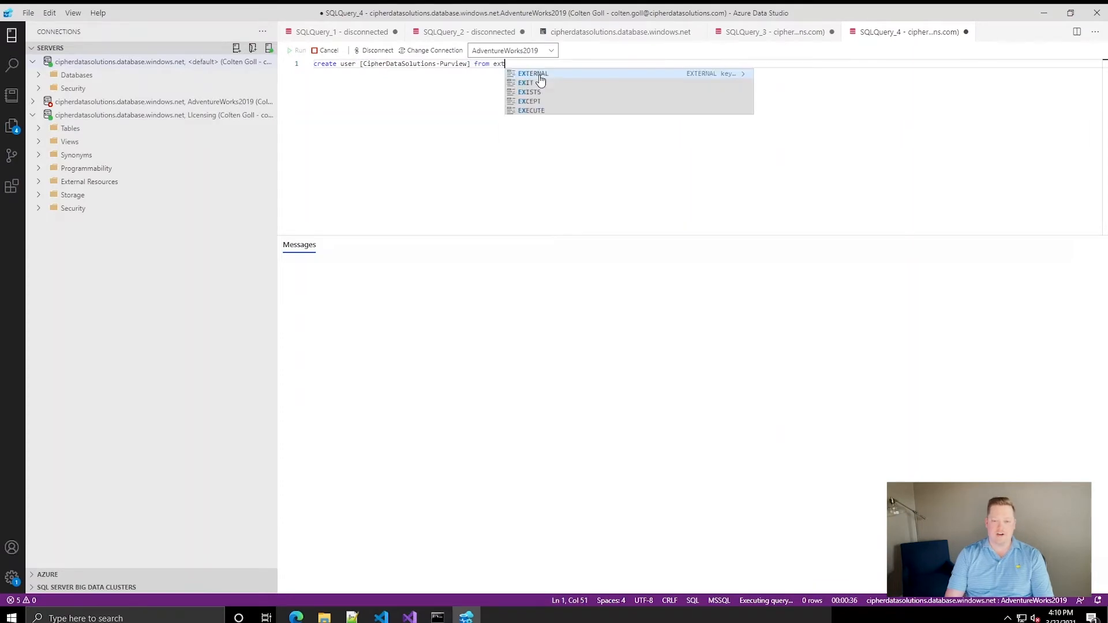
text(ernal provider)
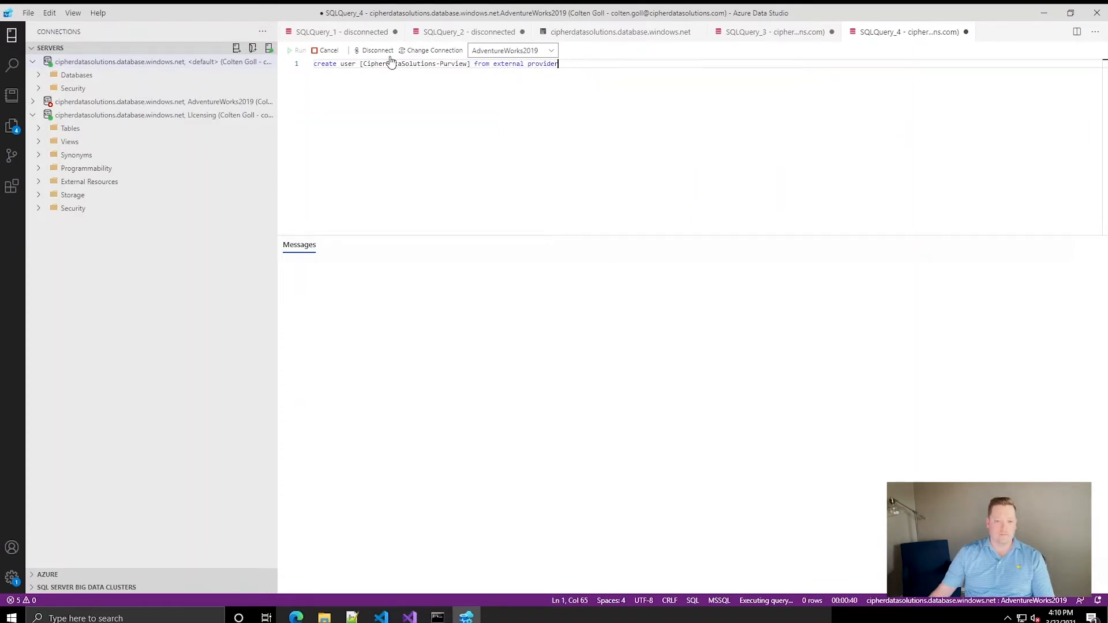
click(326, 50)
click(297, 51)
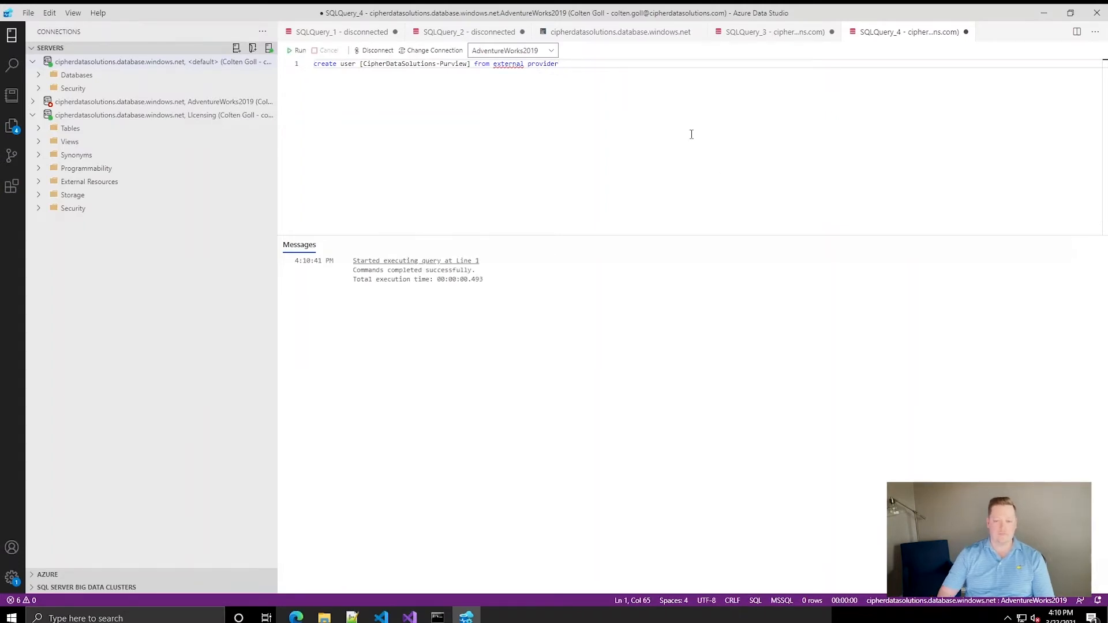
Below the create user statement, add the query line exec sp_addrolemember 'db_owner', [CipherDataSolutions-Purview]
key(Return)
key(Return)
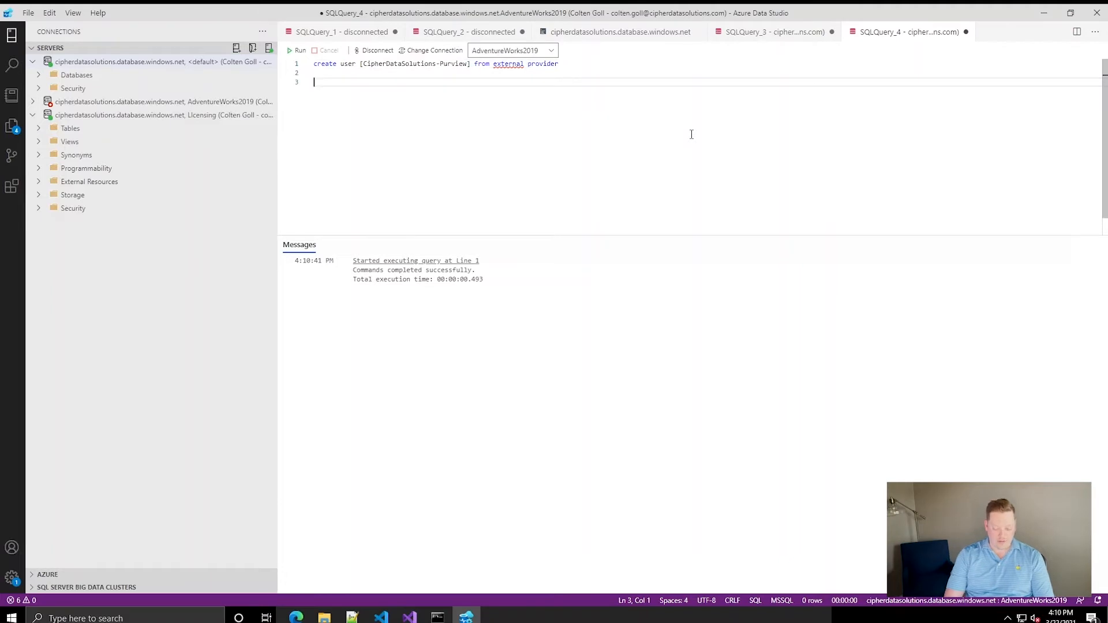
text(ex)
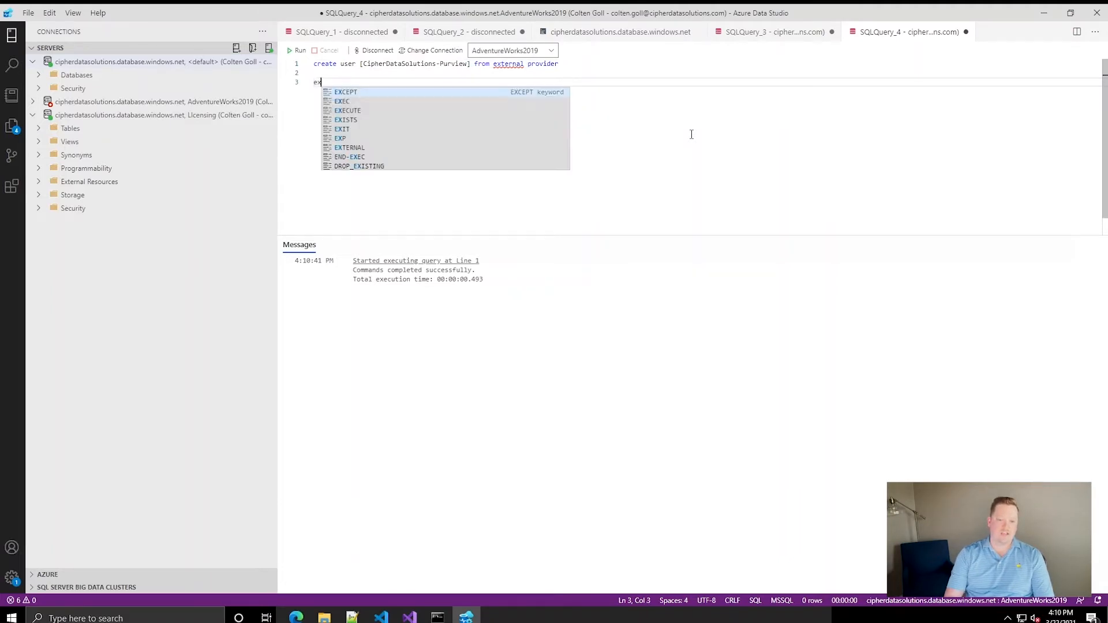
text(ec sp_ad)
text(drolemember 'db_owner')
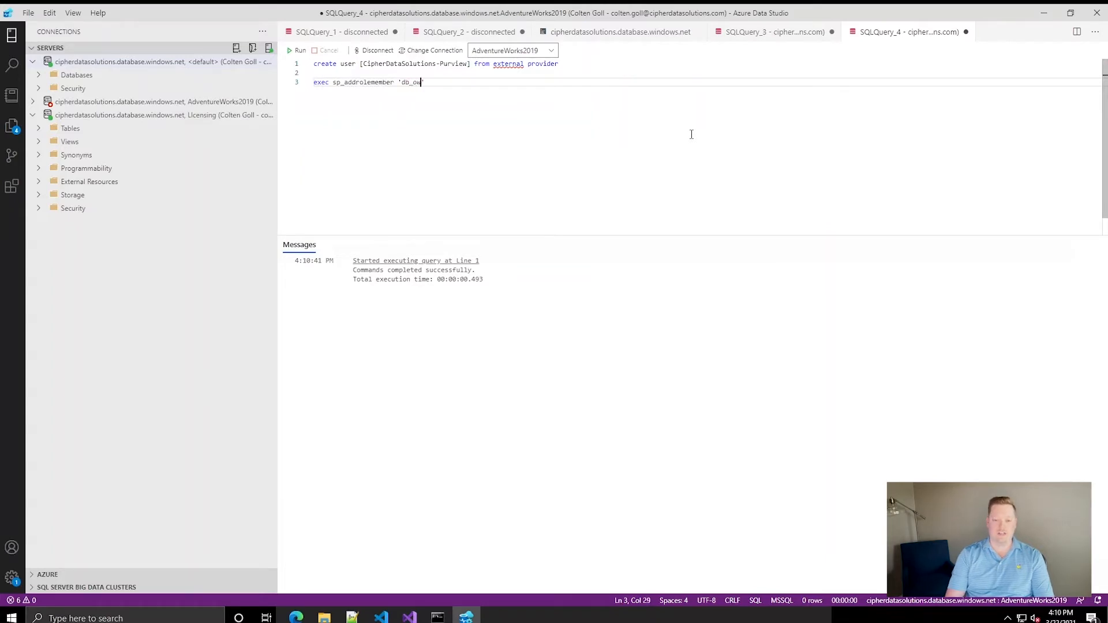
text(,)
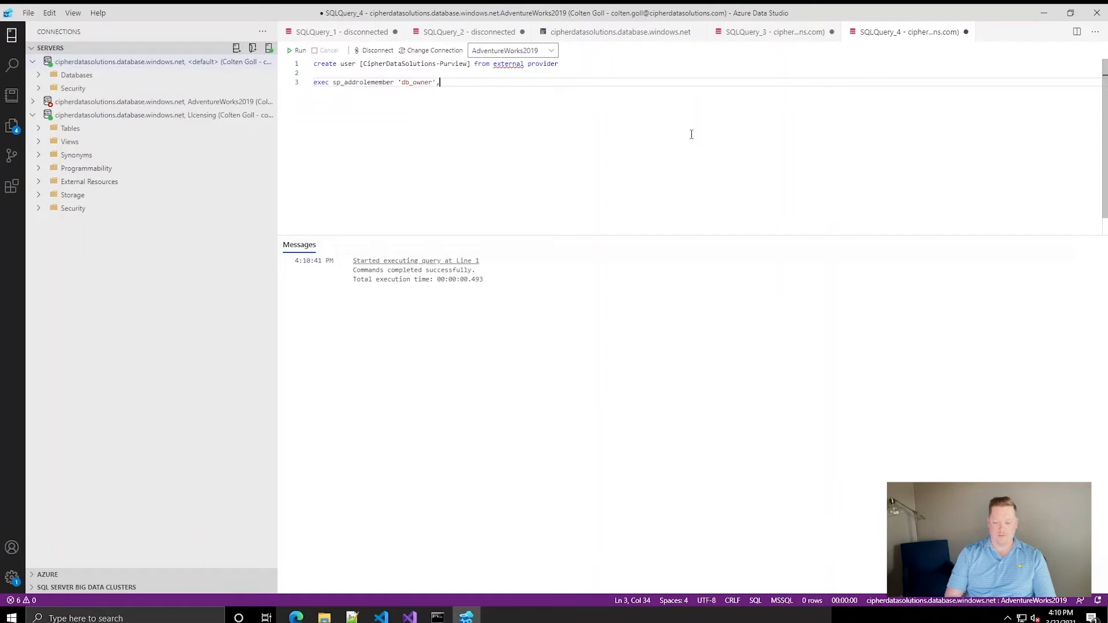
text( [)
text(CipherDataSolutions-Purview)
text(])
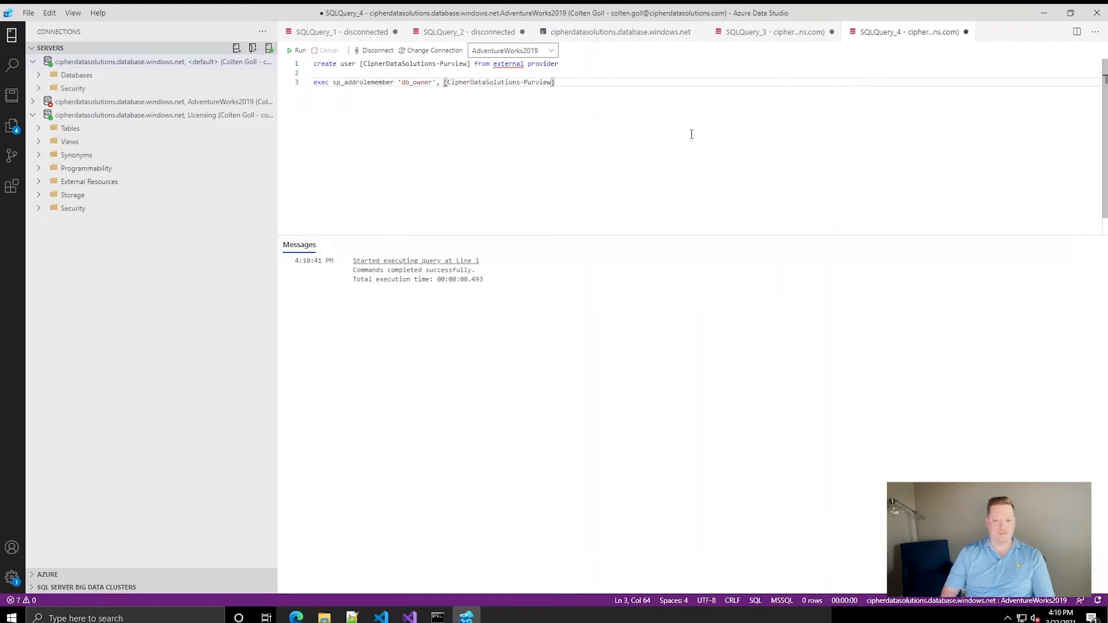
Run only the exec sp_addrolemember statement on the AdventureWorks2019 database
key(shift+Up)
key(ctrl+p)
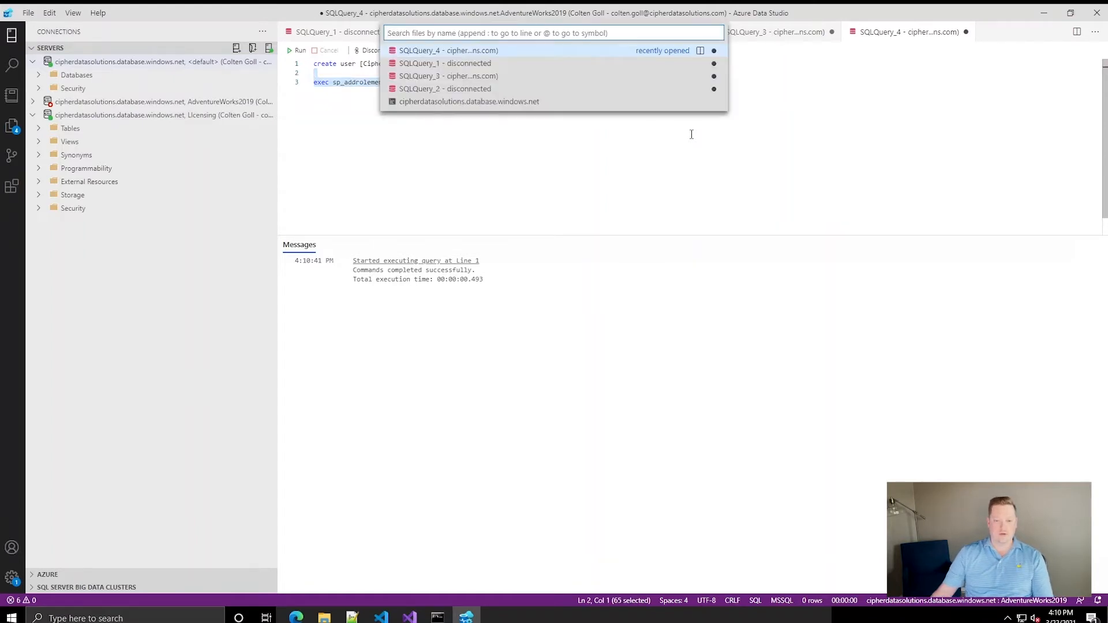
click(656, 149)
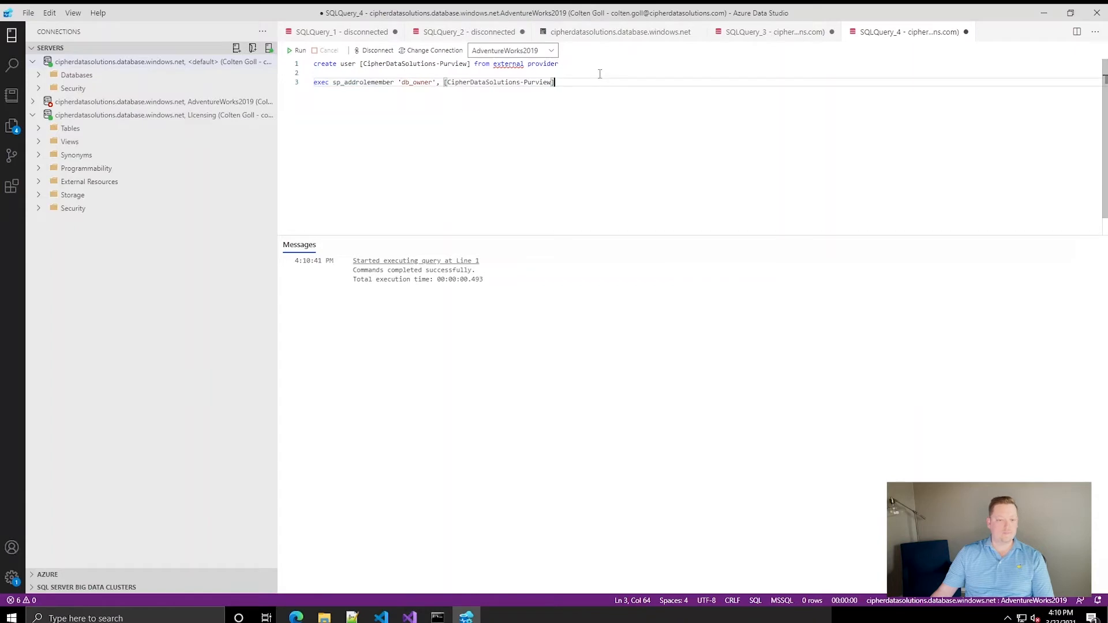
key(shift+Up)
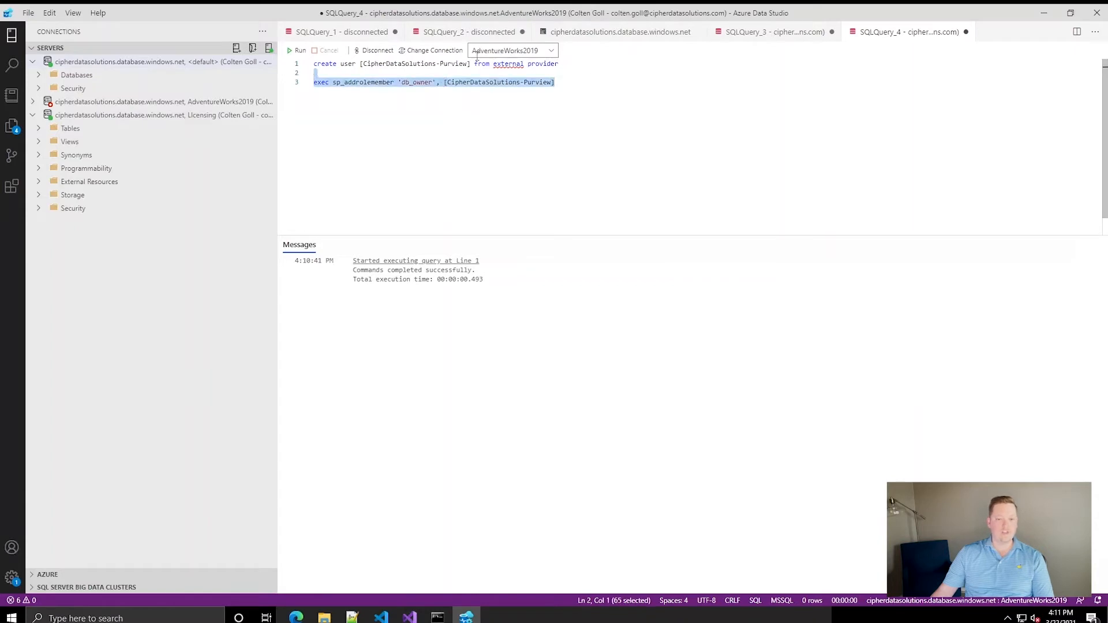
click(297, 51)
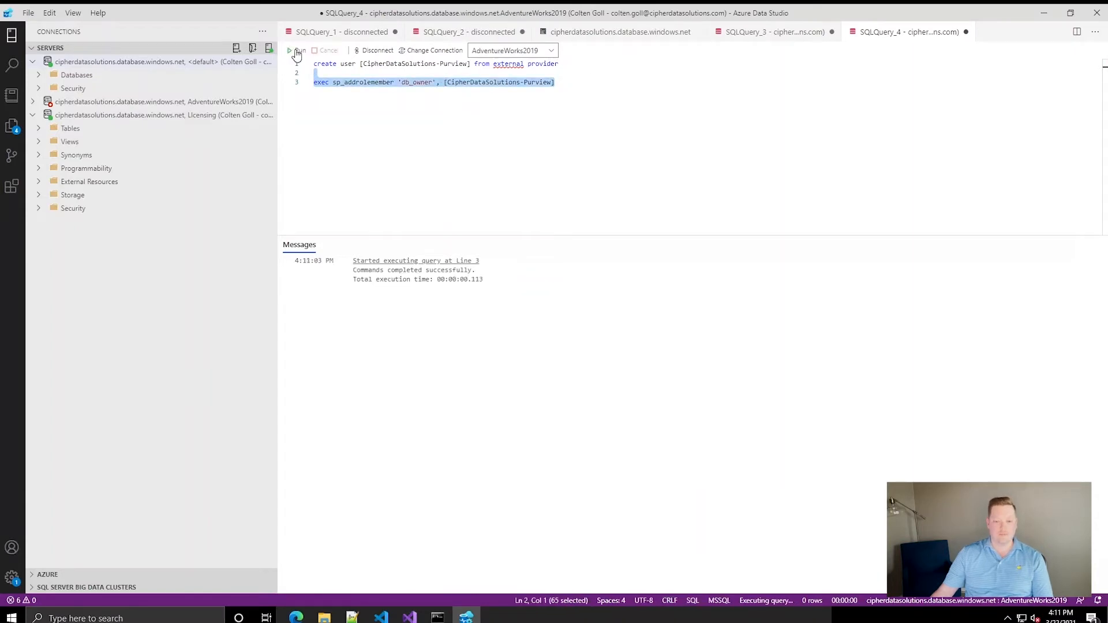
click(624, 140)
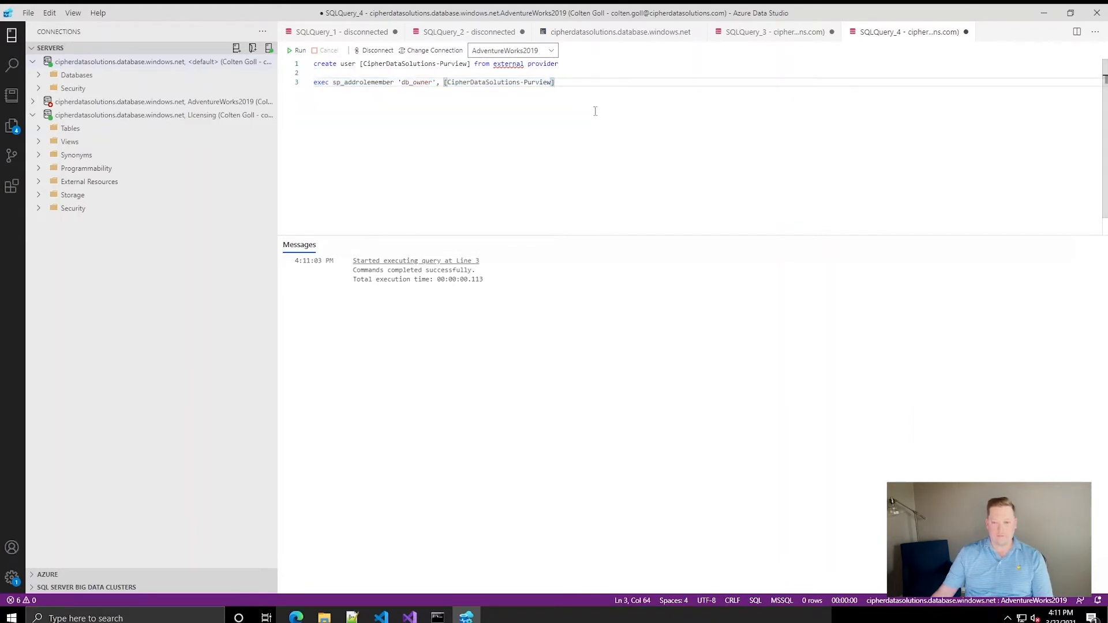
Switch back to Purview Studio, continue the Scan-AdventureWorks setup to its scope and refresh the table list
click(296, 618)
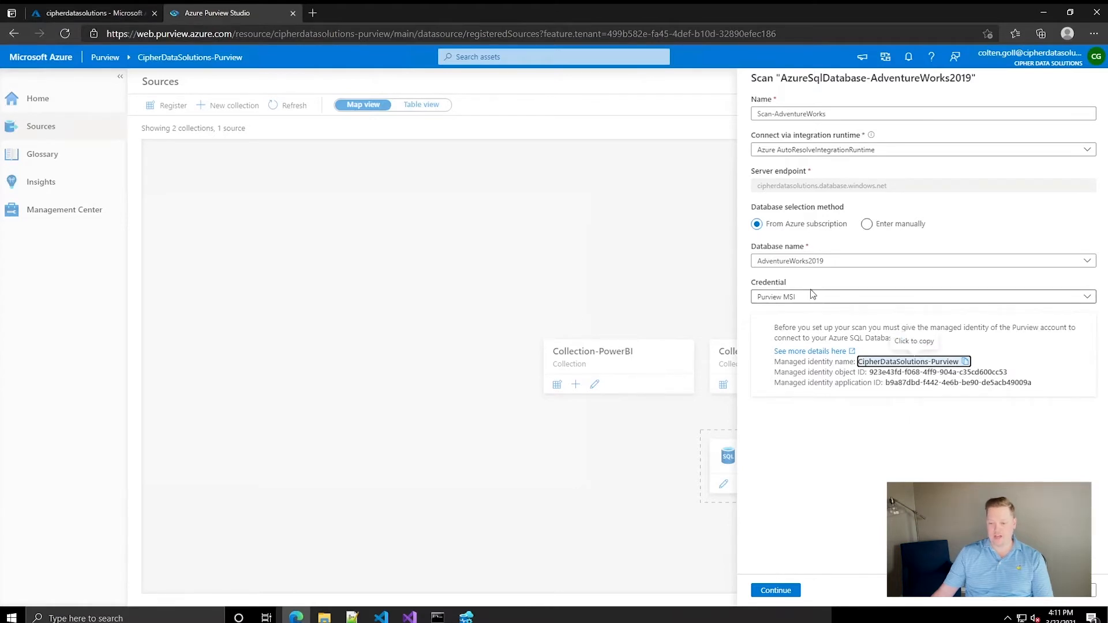
click(997, 590)
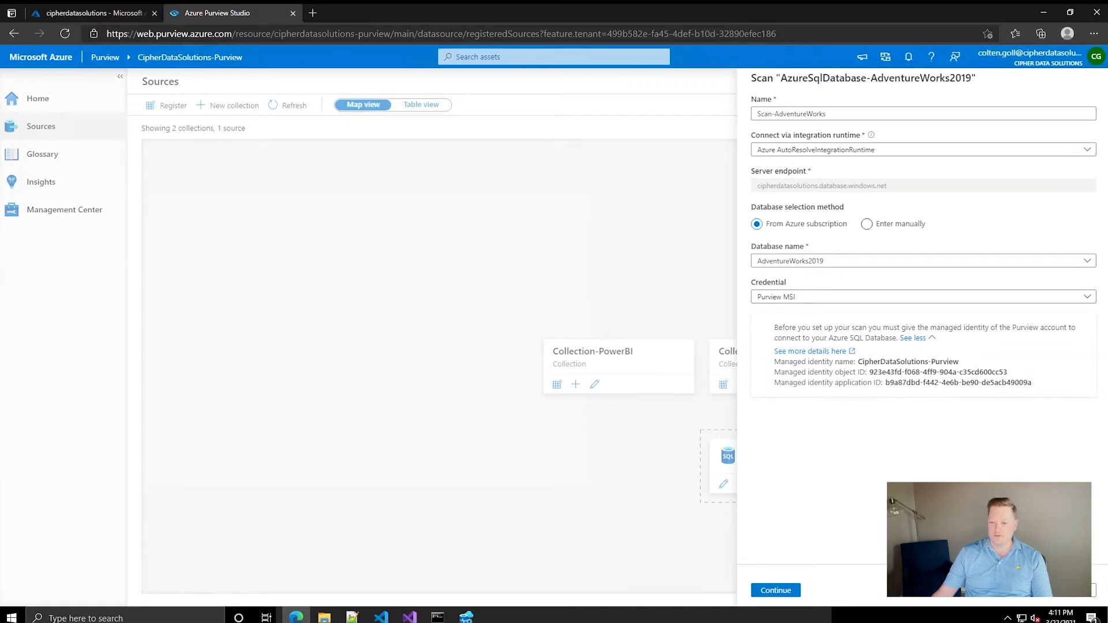
click(794, 591)
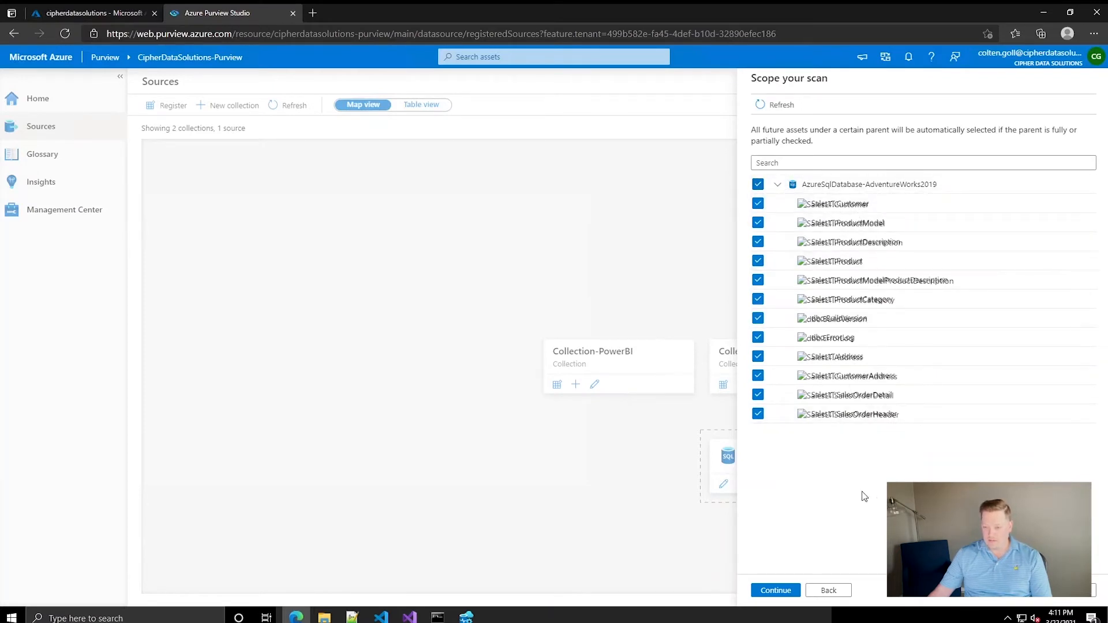
click(776, 105)
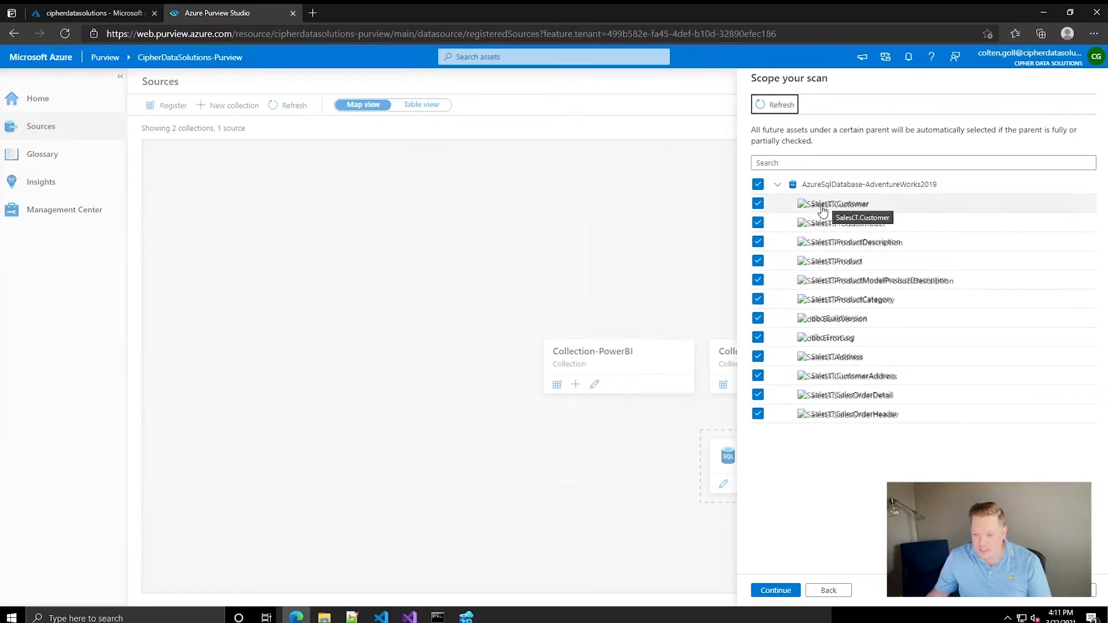
Try excluding the SalesLT.Customer and SalesLT.ProductModel tables from the scan scope, and include both again
click(757, 203)
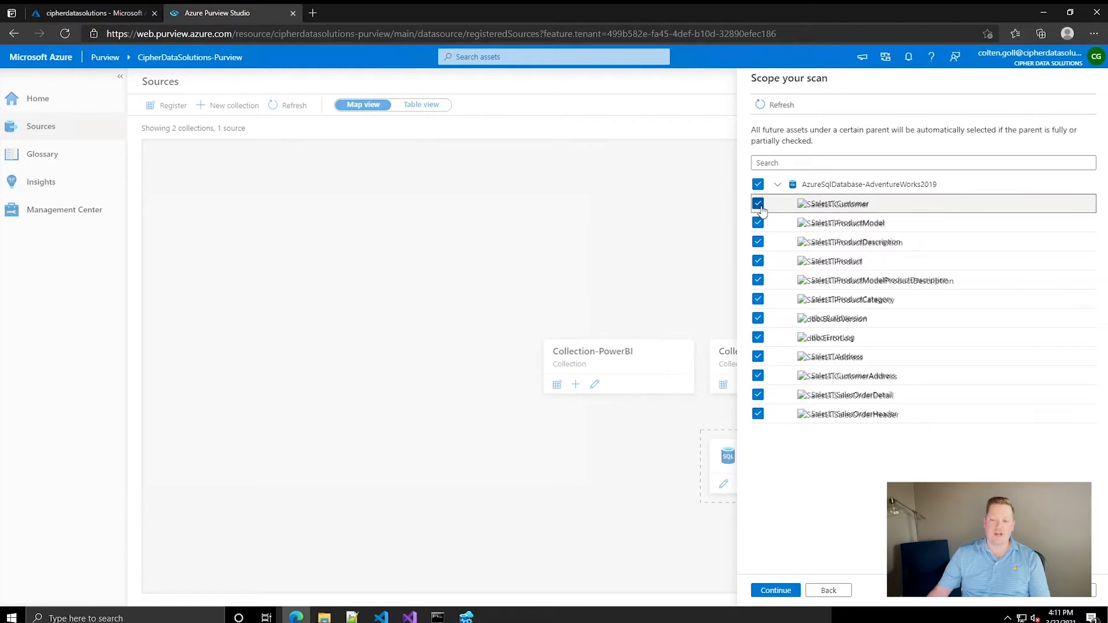
click(758, 204)
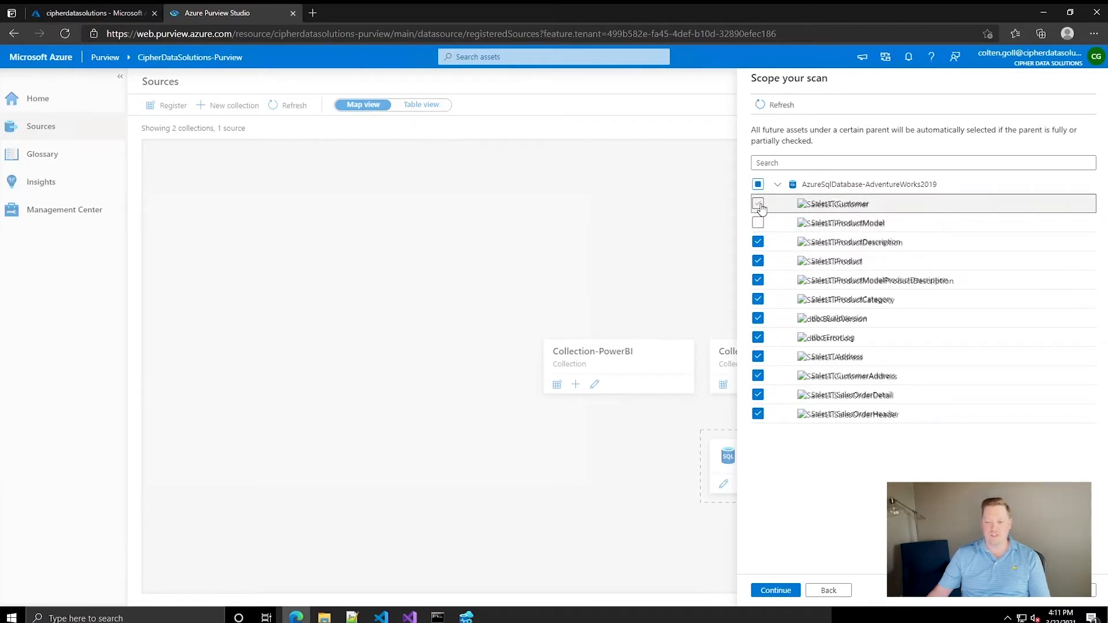
click(758, 224)
click(758, 223)
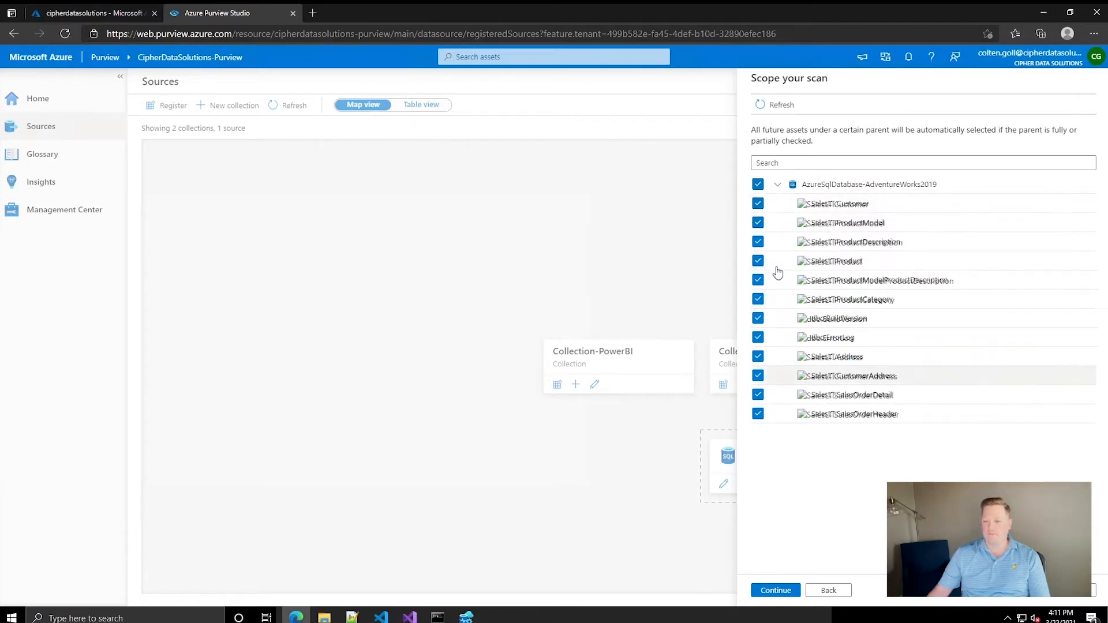
Accept the full scan scope and the AzureSqlDataWarehouse system default rule set, and set the scan trigger to Once
click(780, 590)
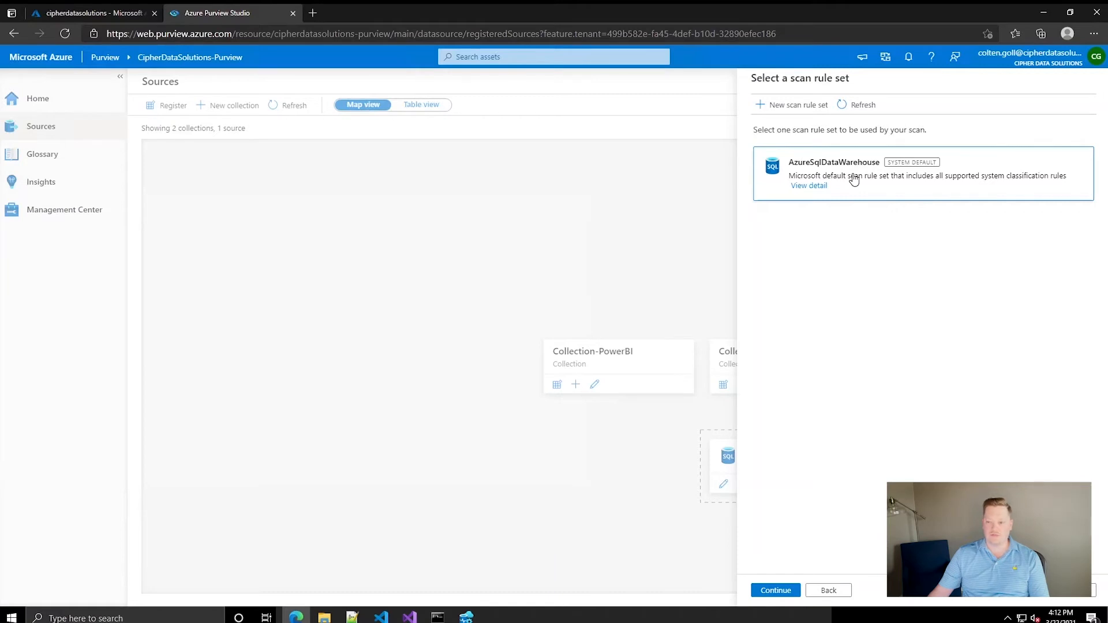
click(776, 590)
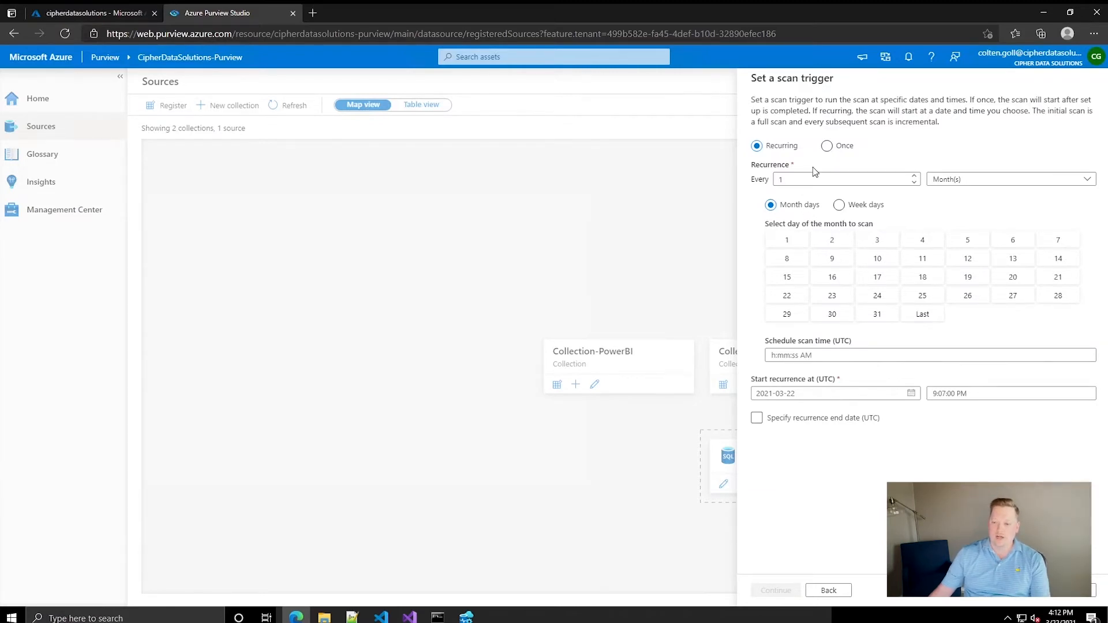
click(828, 147)
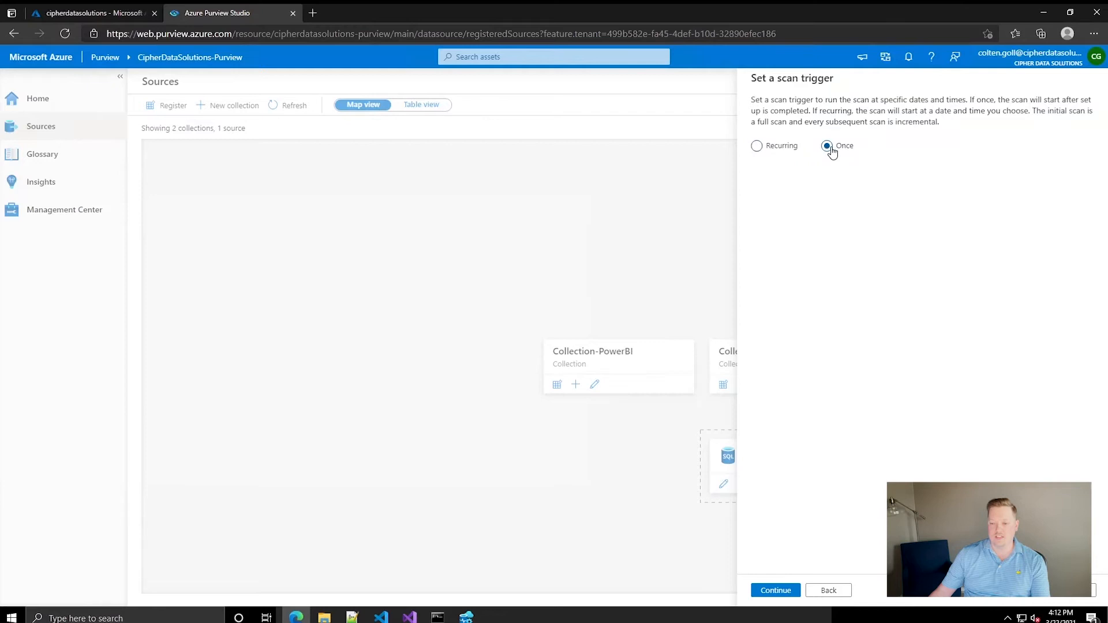
Continue to the scan review, save and run Scan-AdventureWorks, and open the Azure SQL Database source's details
click(790, 587)
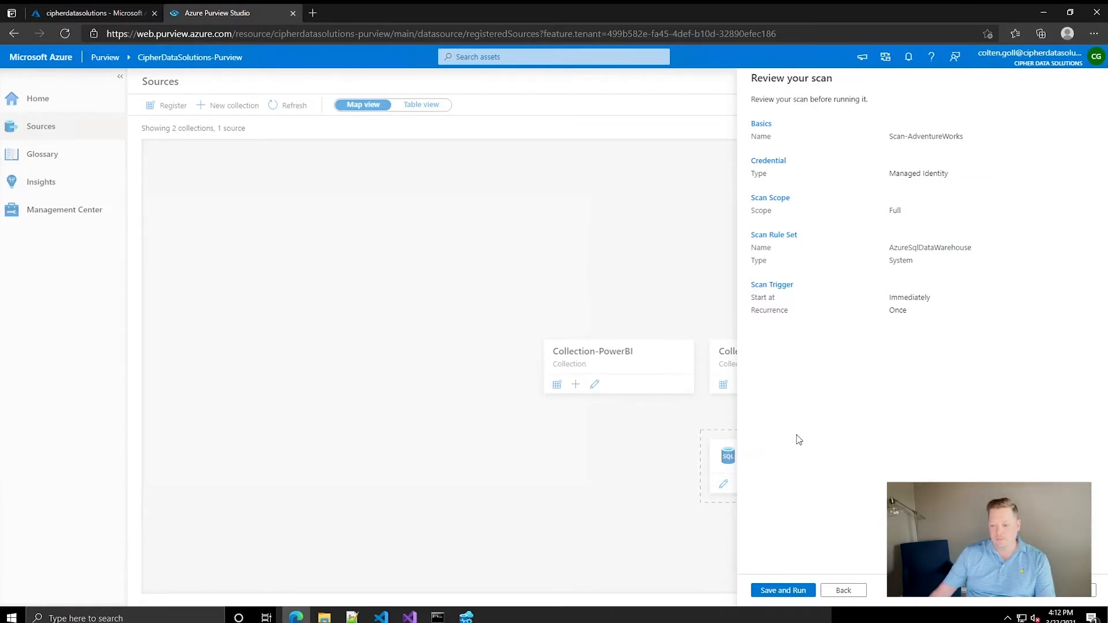
click(791, 591)
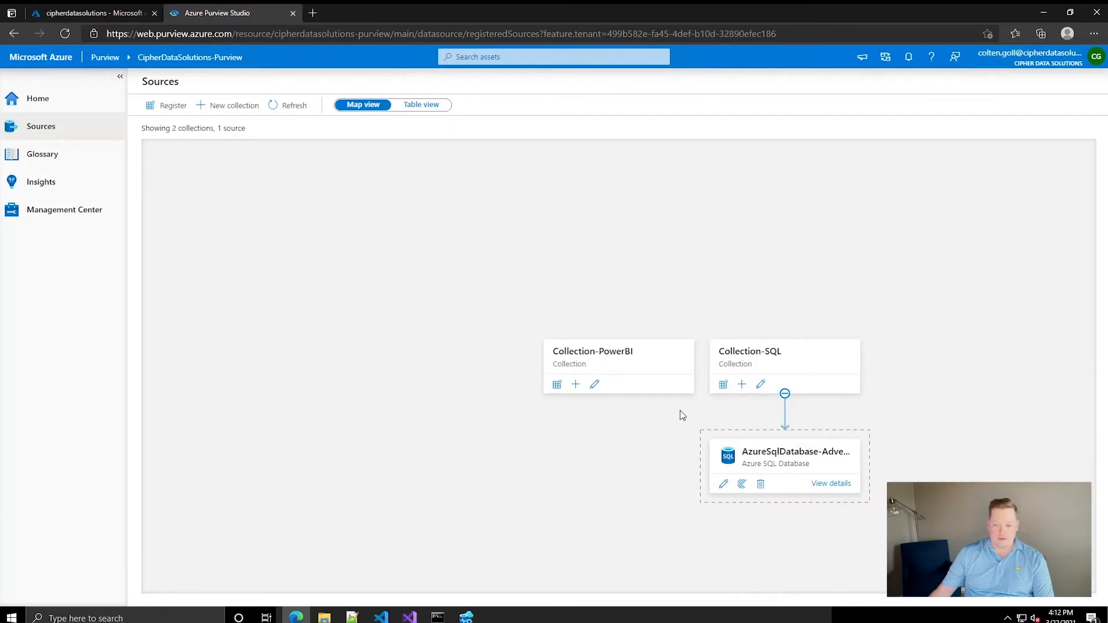
click(824, 484)
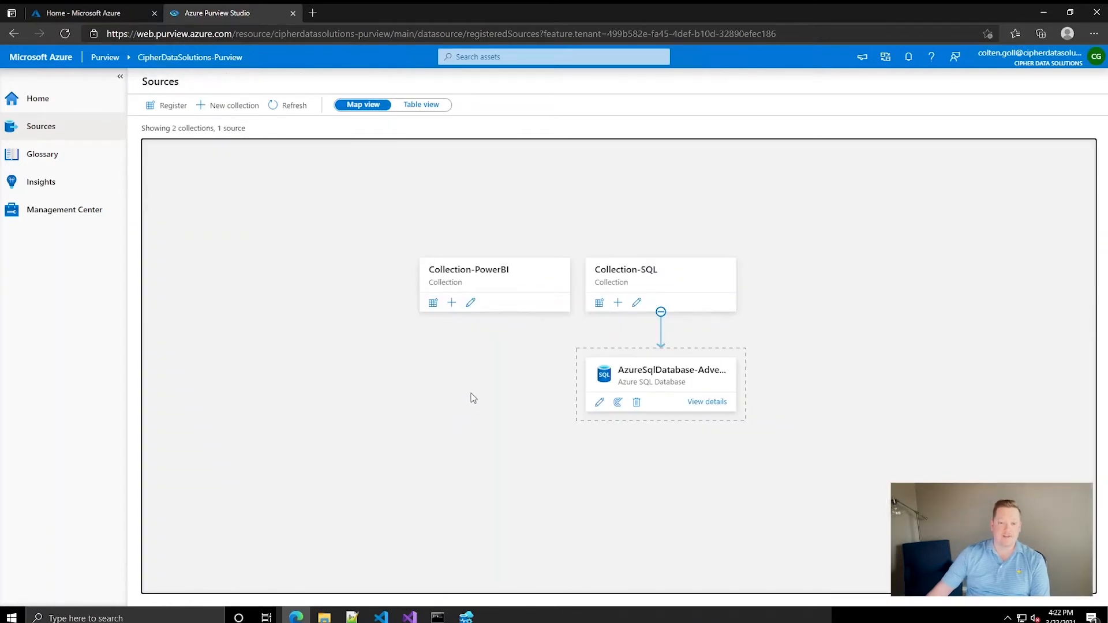
Register a Power BI source named PowerBI-Tenant in Collection-PowerBI
click(432, 303)
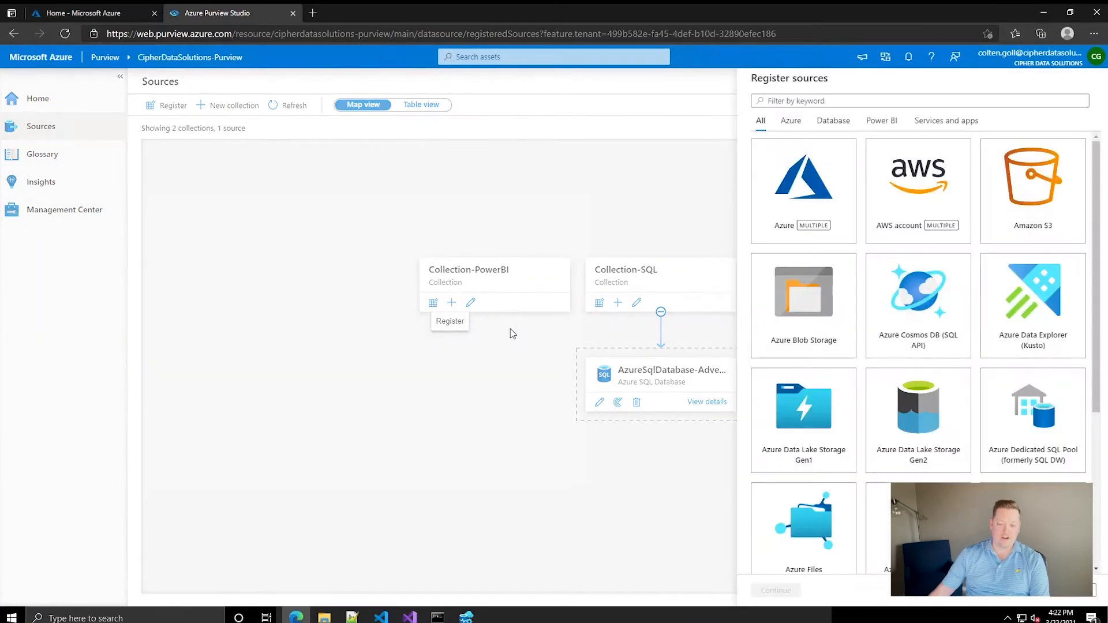
click(880, 121)
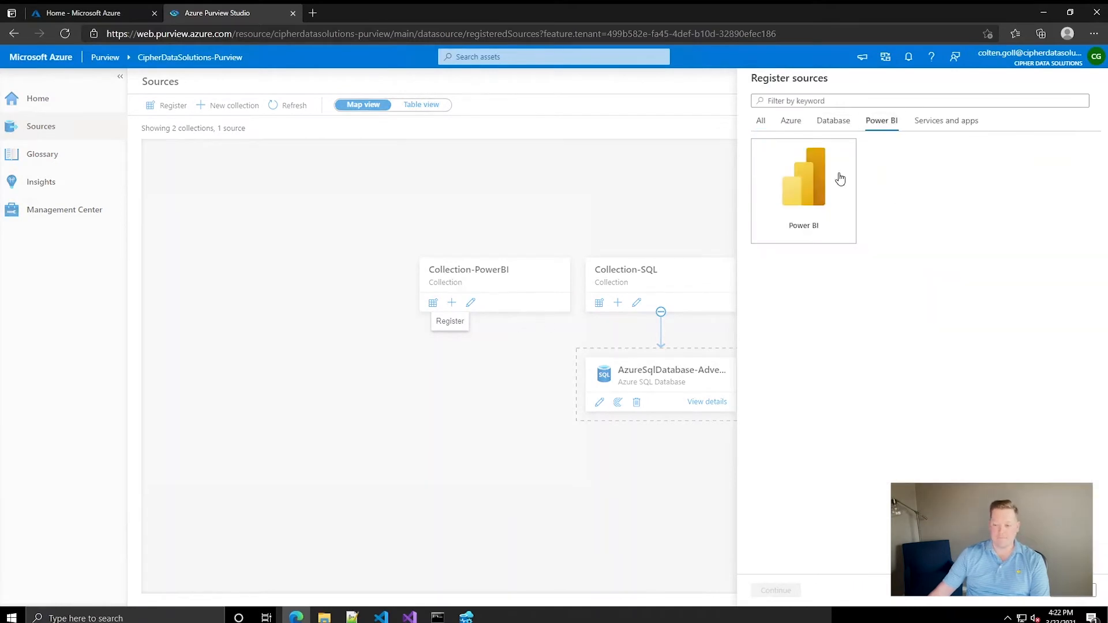
click(814, 182)
click(775, 590)
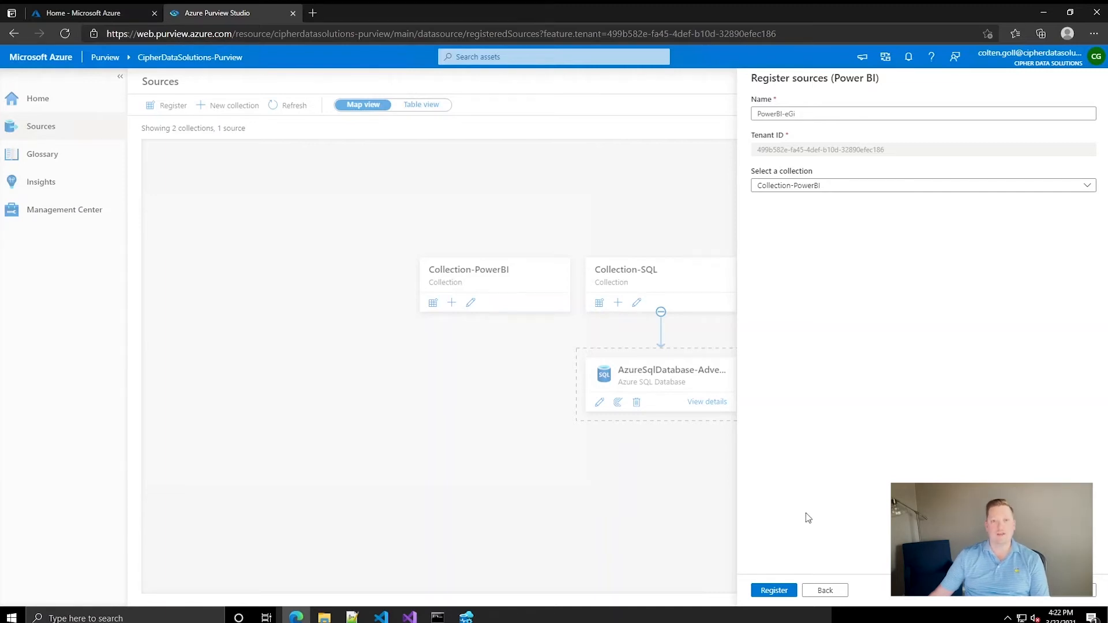
click(837, 111)
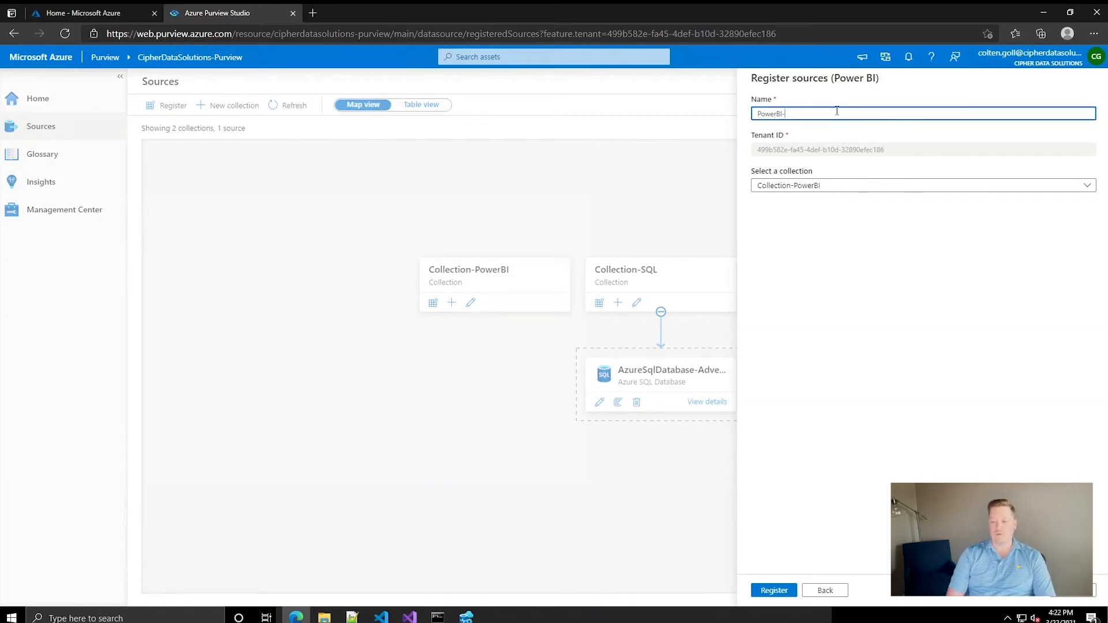
text(Tena)
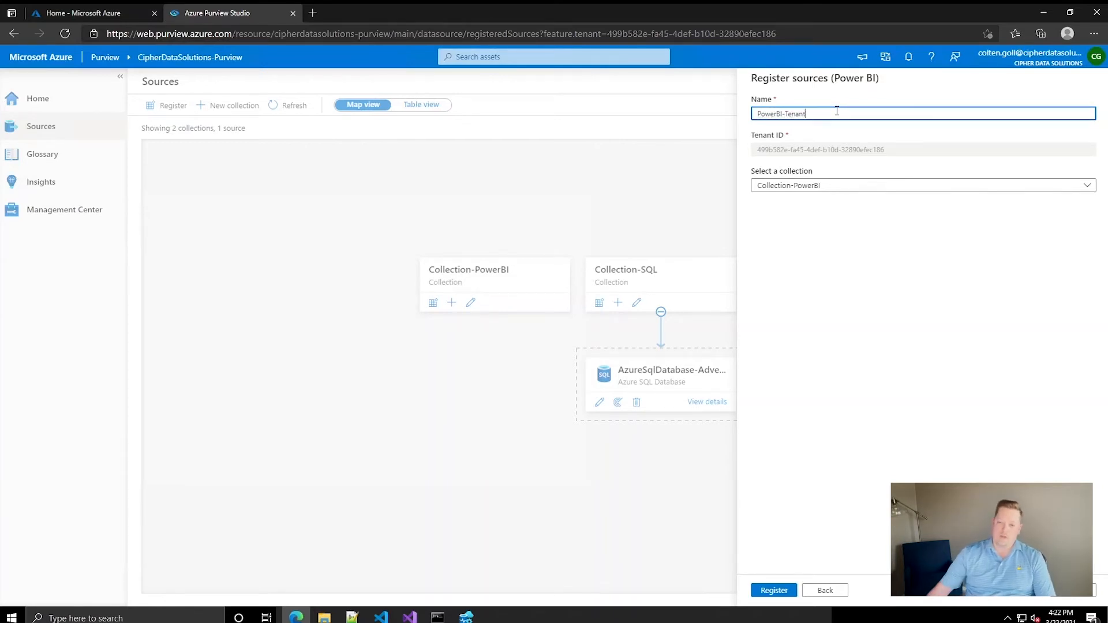
text(nt)
click(773, 590)
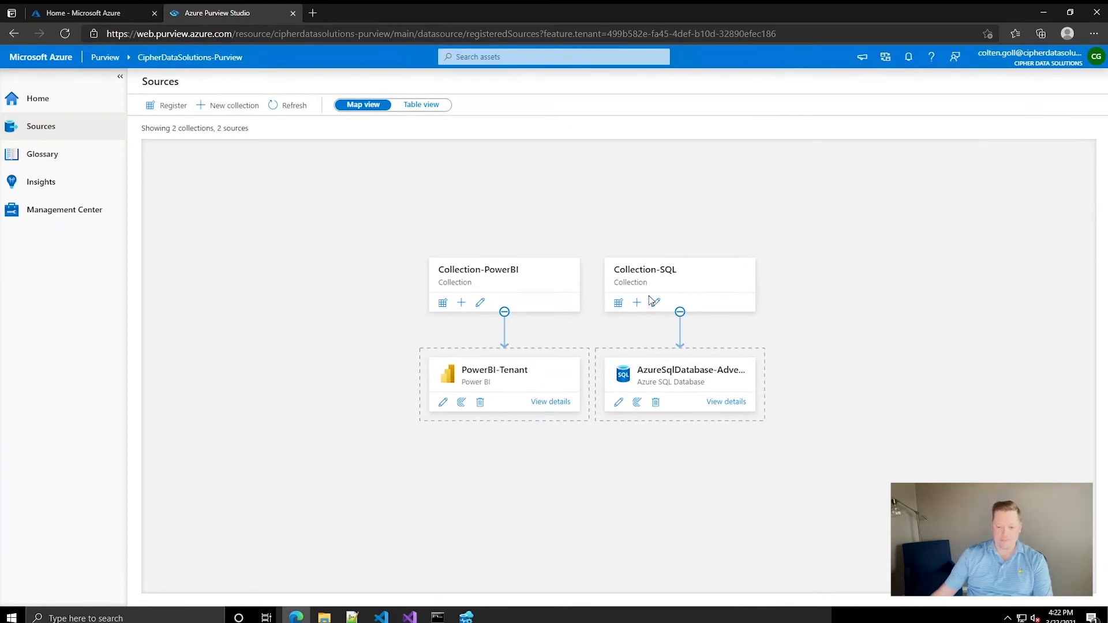
Start a new scan of PowerBI-Tenant, keep Managed Identity authentication, expand its details and copy the managed identity name
click(460, 403)
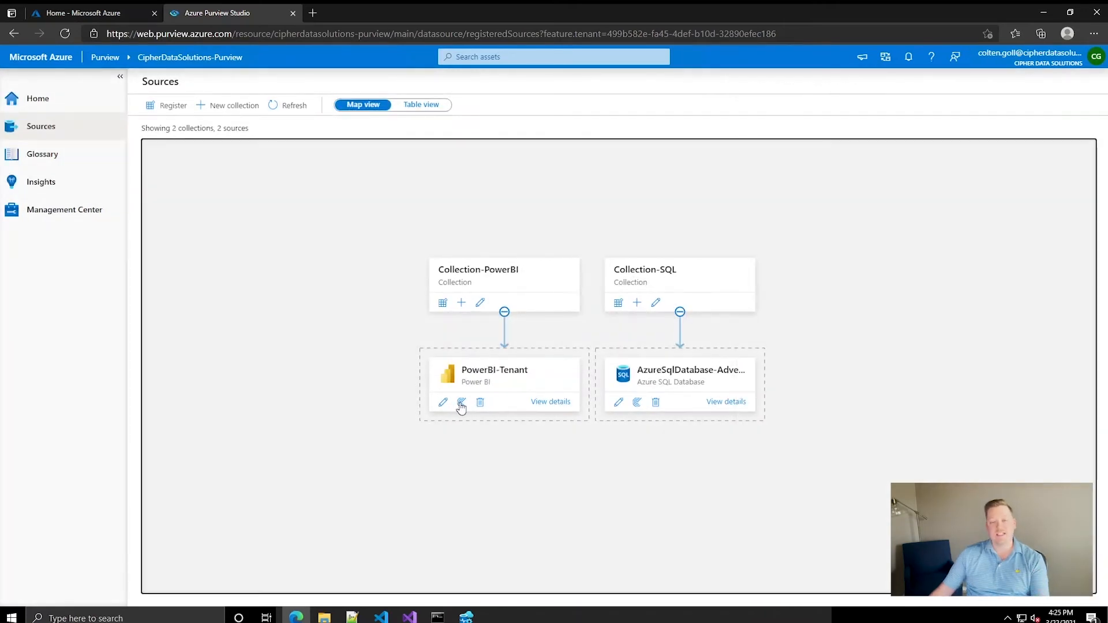
click(460, 403)
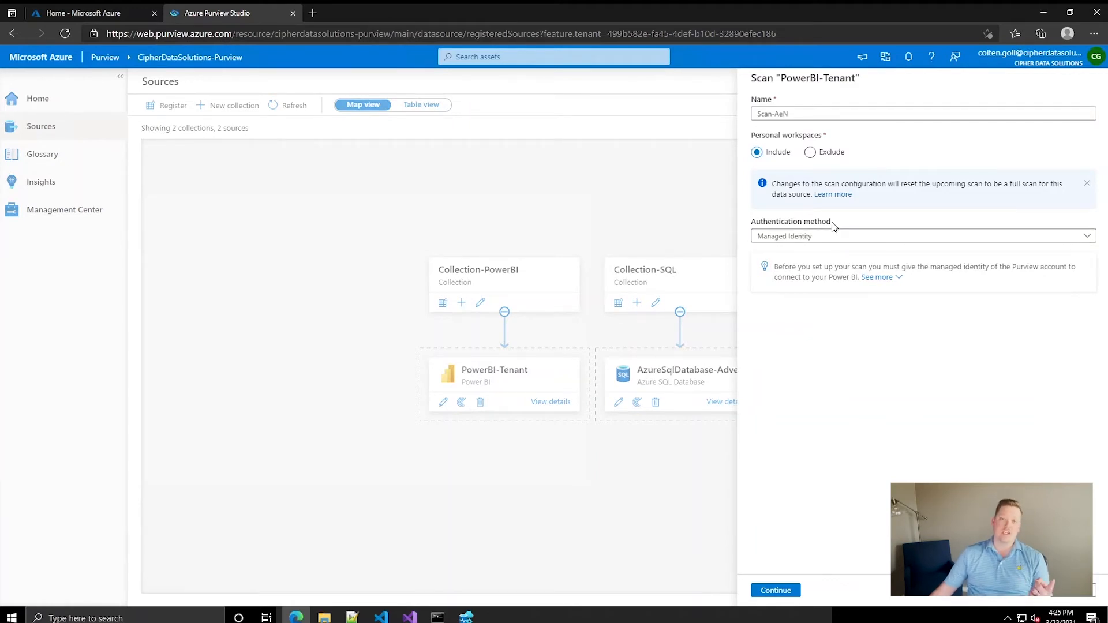
click(859, 242)
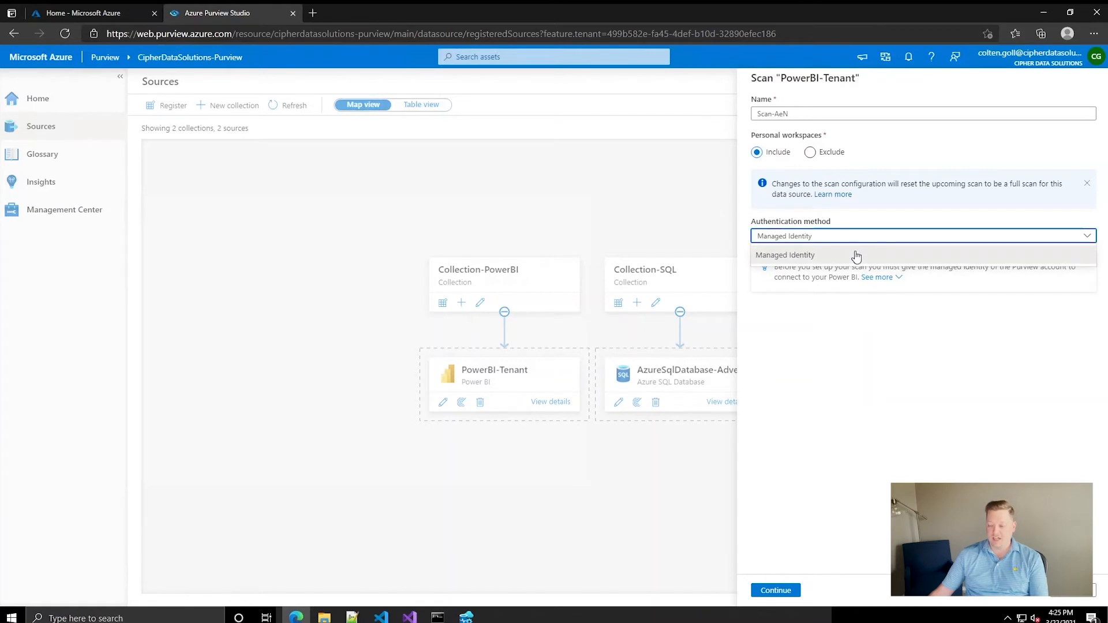
click(888, 320)
click(897, 278)
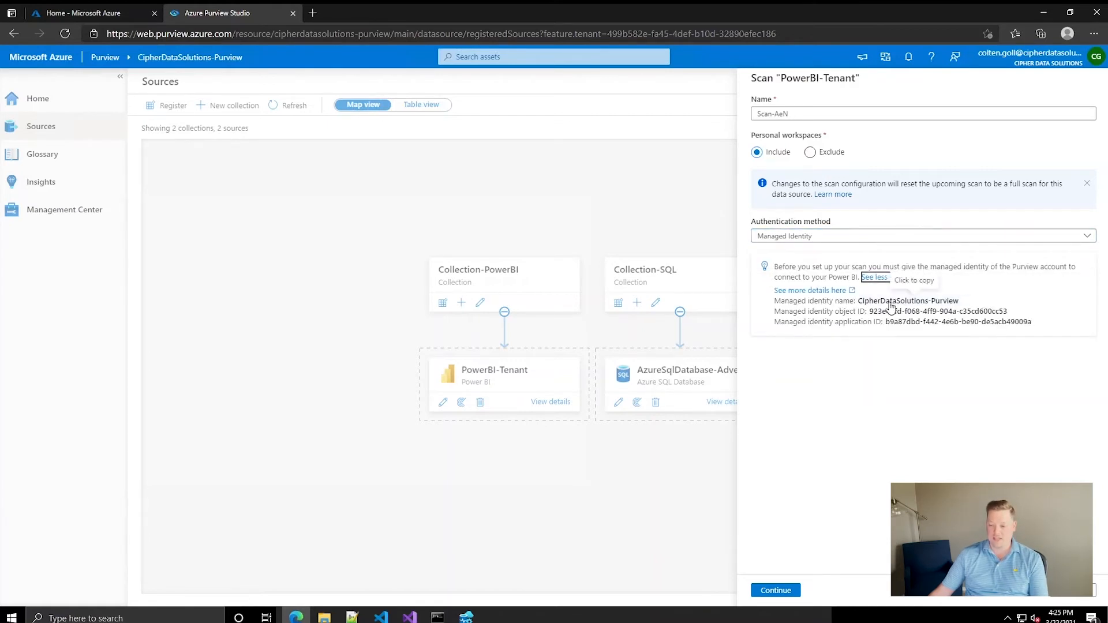
click(966, 302)
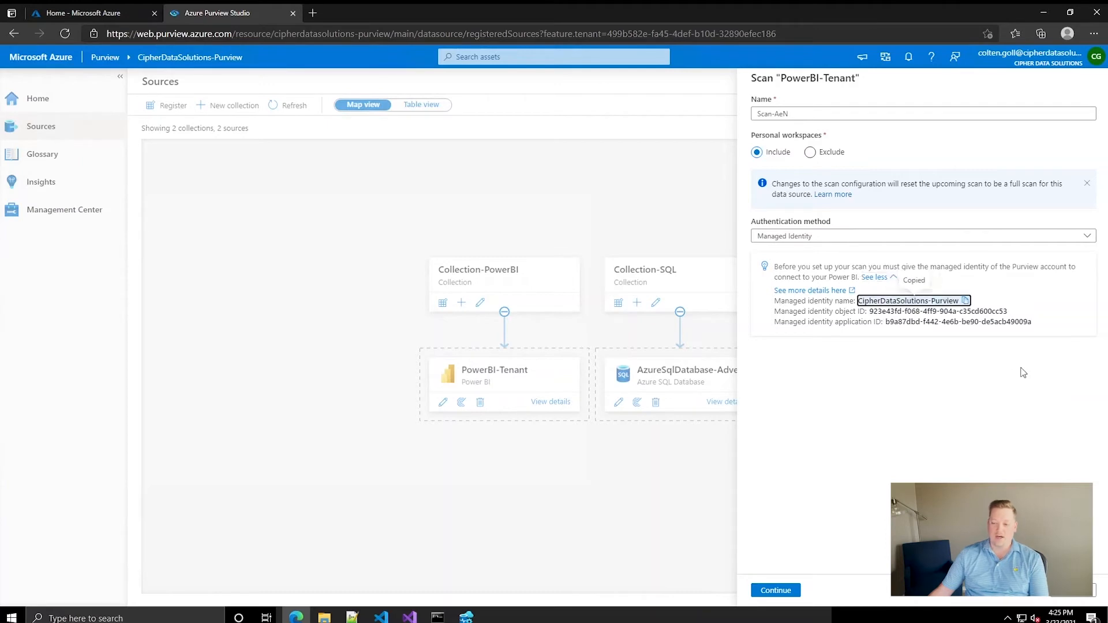
Switch to the Azure portal and view the members of the PowerBI API Access group in Azure Active Directory
click(88, 18)
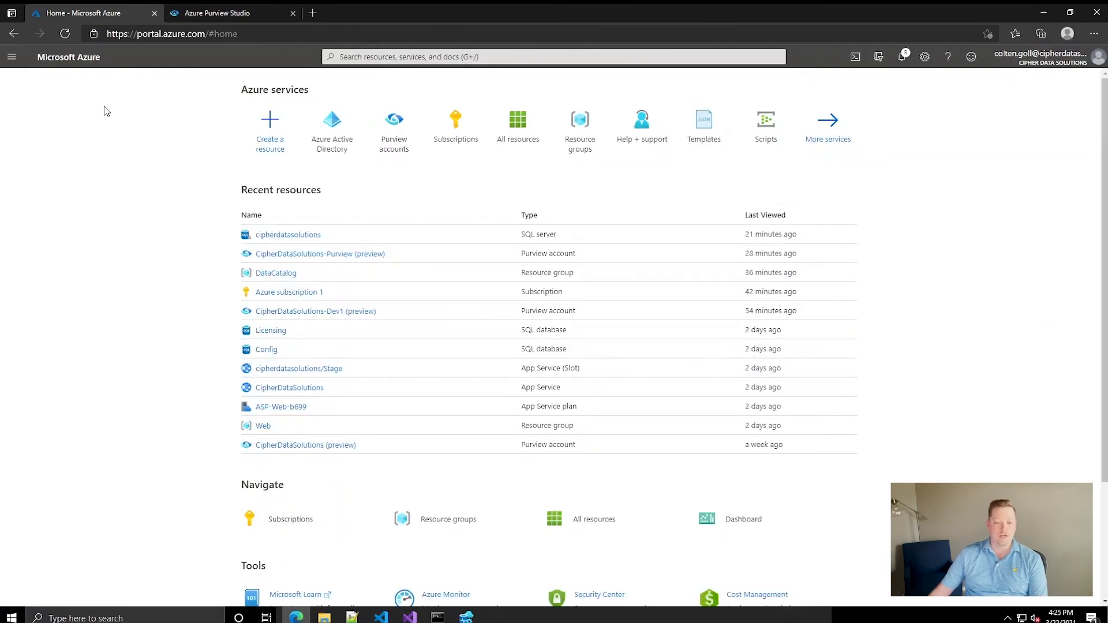
click(331, 137)
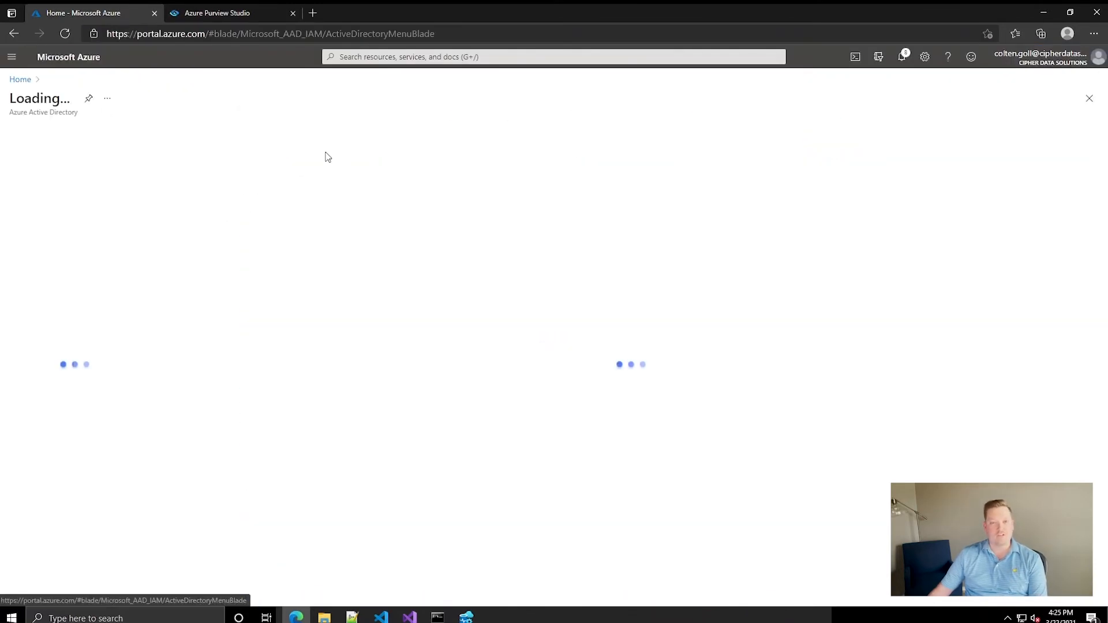
click(44, 264)
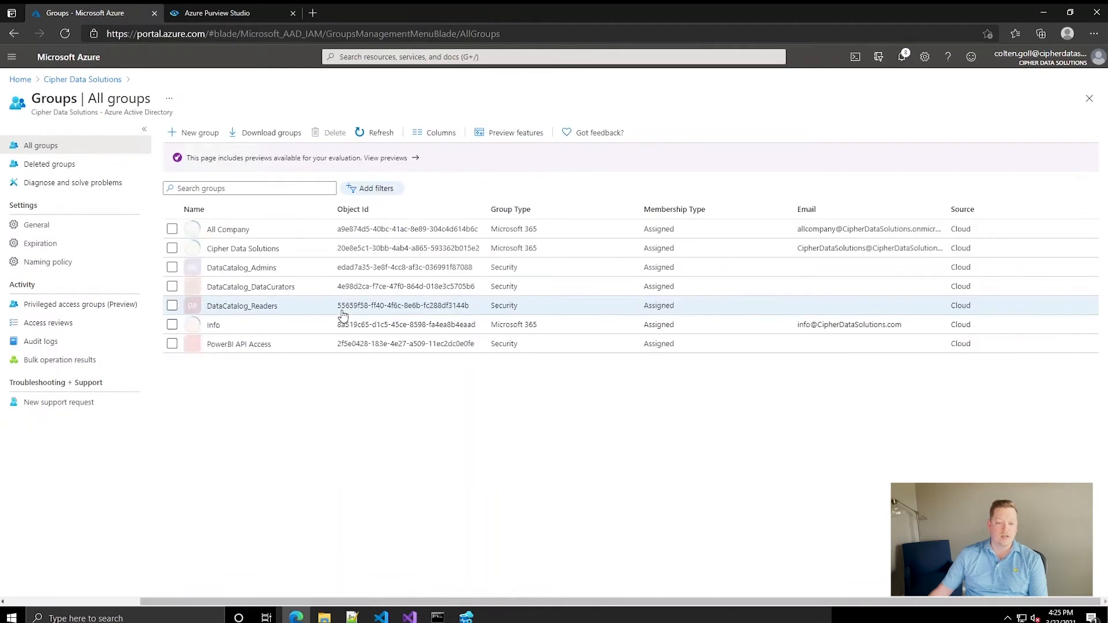
click(240, 345)
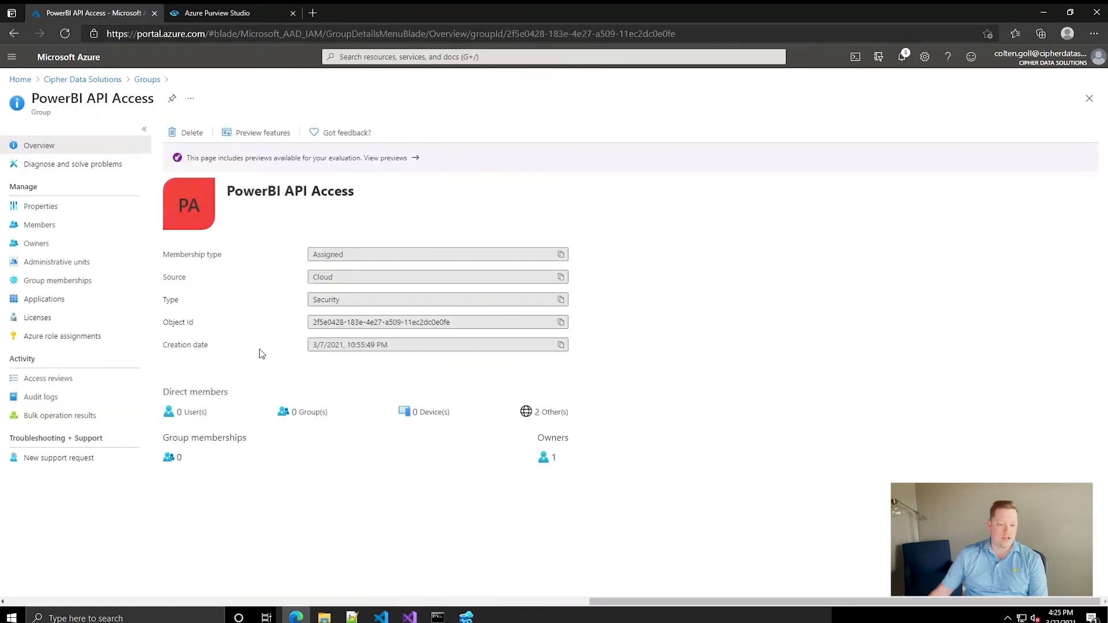
click(40, 224)
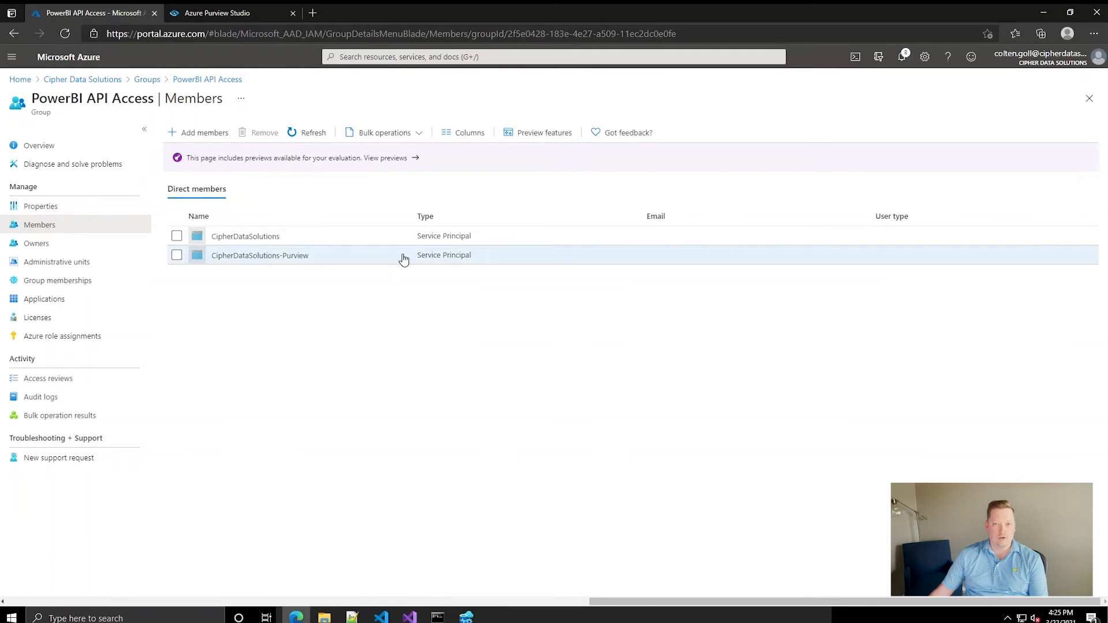
Open app.powerbi.com in a new browser tab and go to the tenant settings of the Power BI admin portal
click(314, 12)
text(app.po)
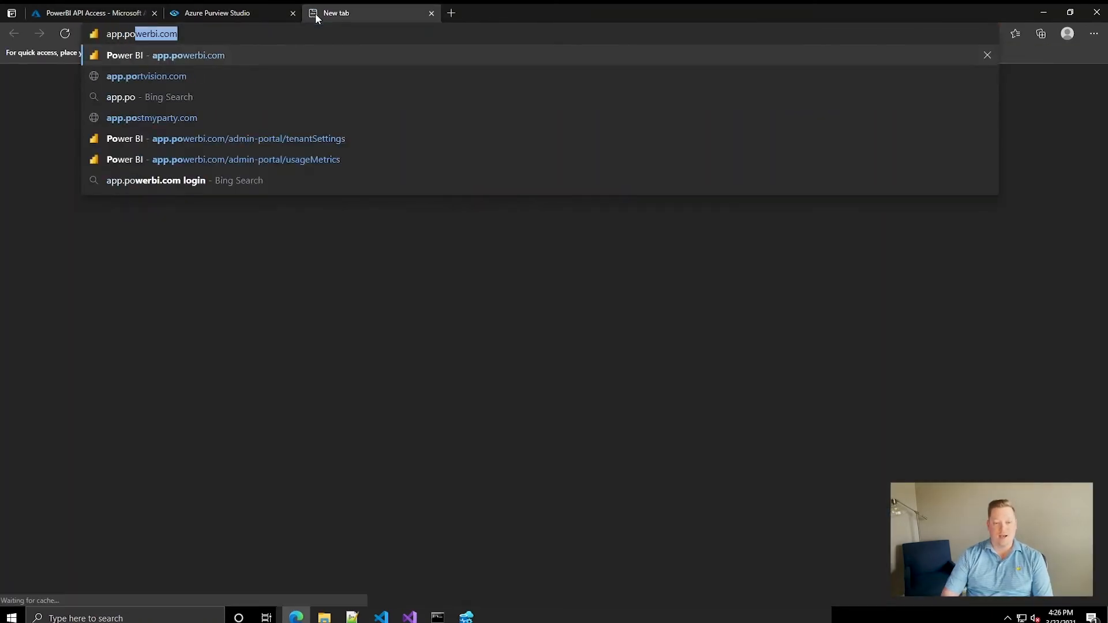
key(Return)
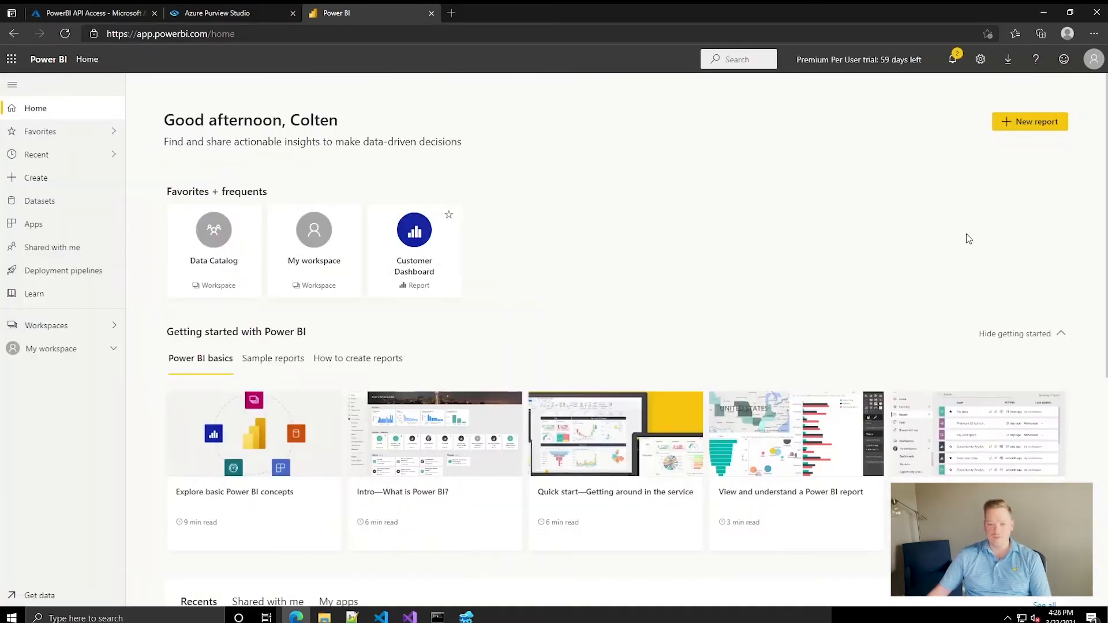
click(980, 59)
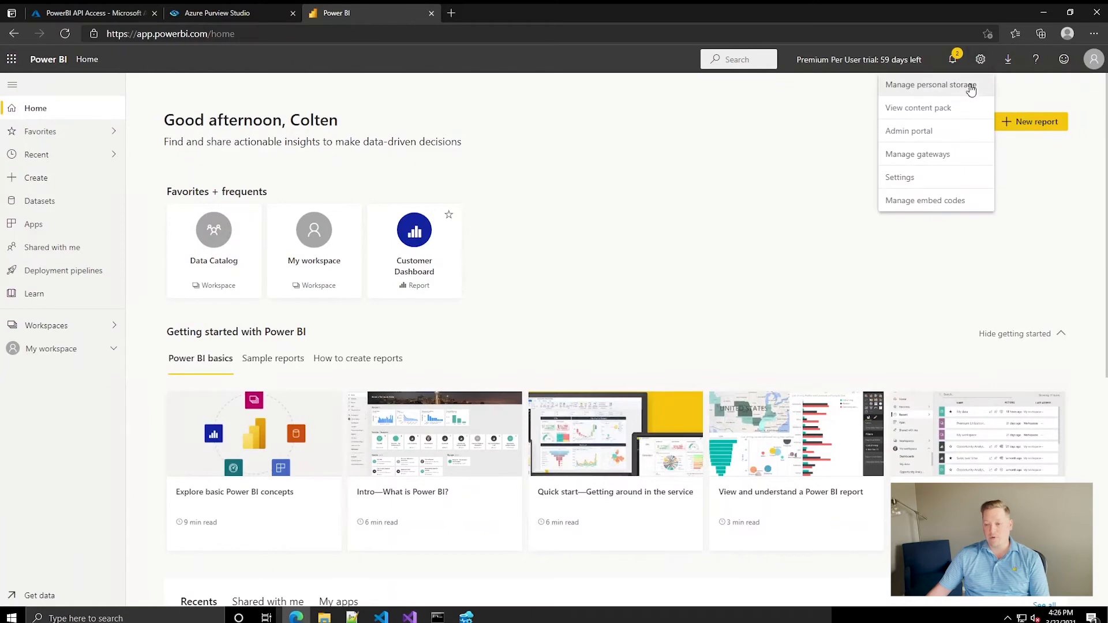
click(909, 131)
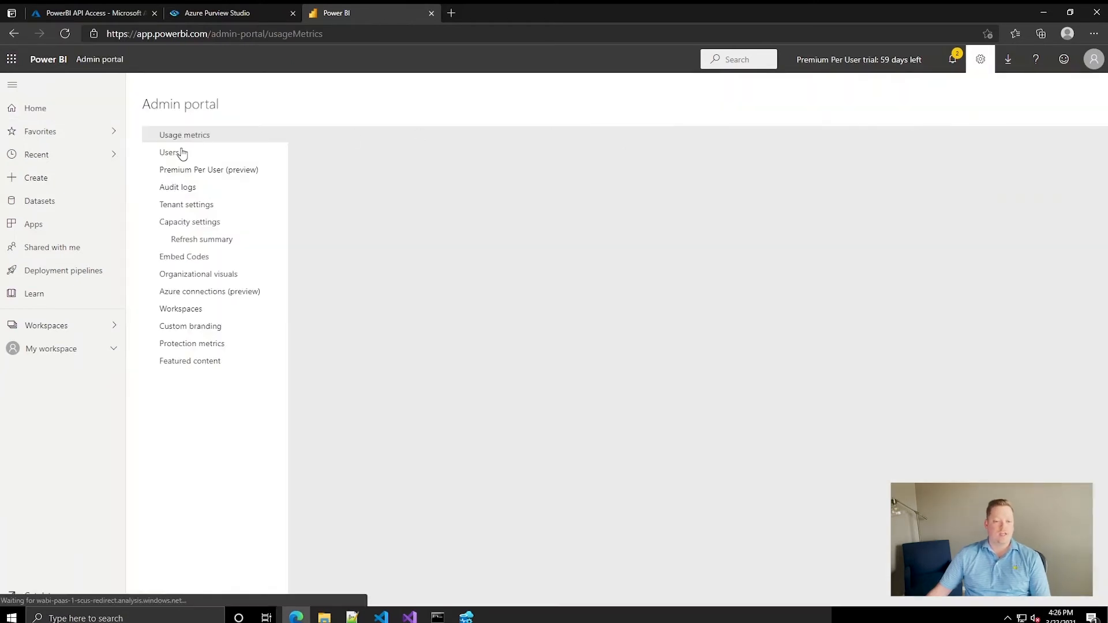
click(186, 205)
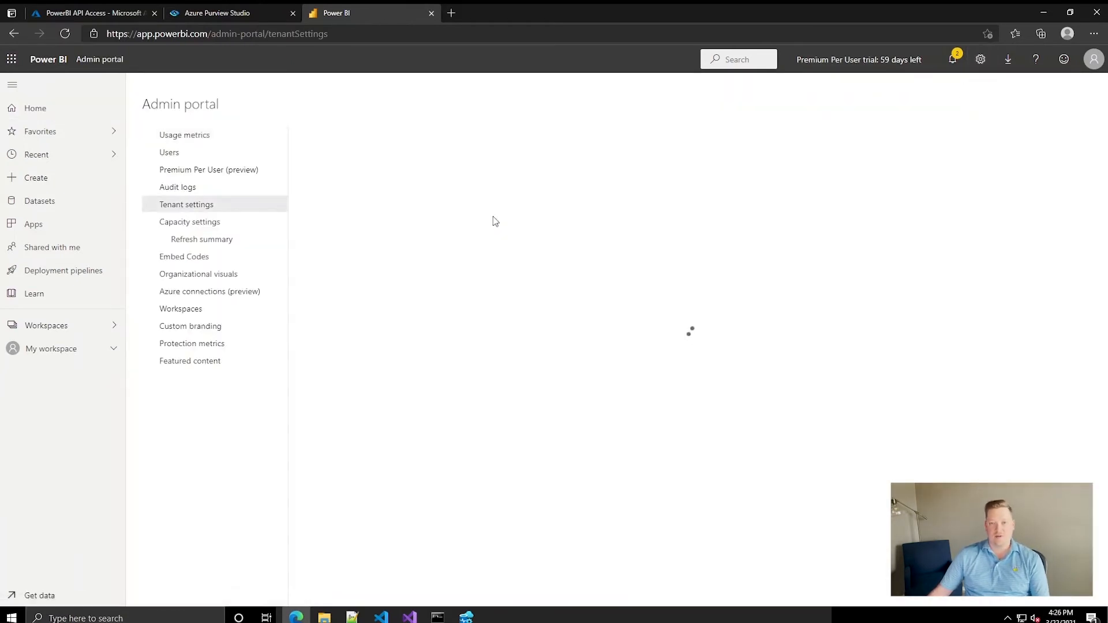
Expand the Admin API setting "Allow service principals to use read-only Power BI admin APIs" and review its allowed security groups
scroll(460, 235, down, 6)
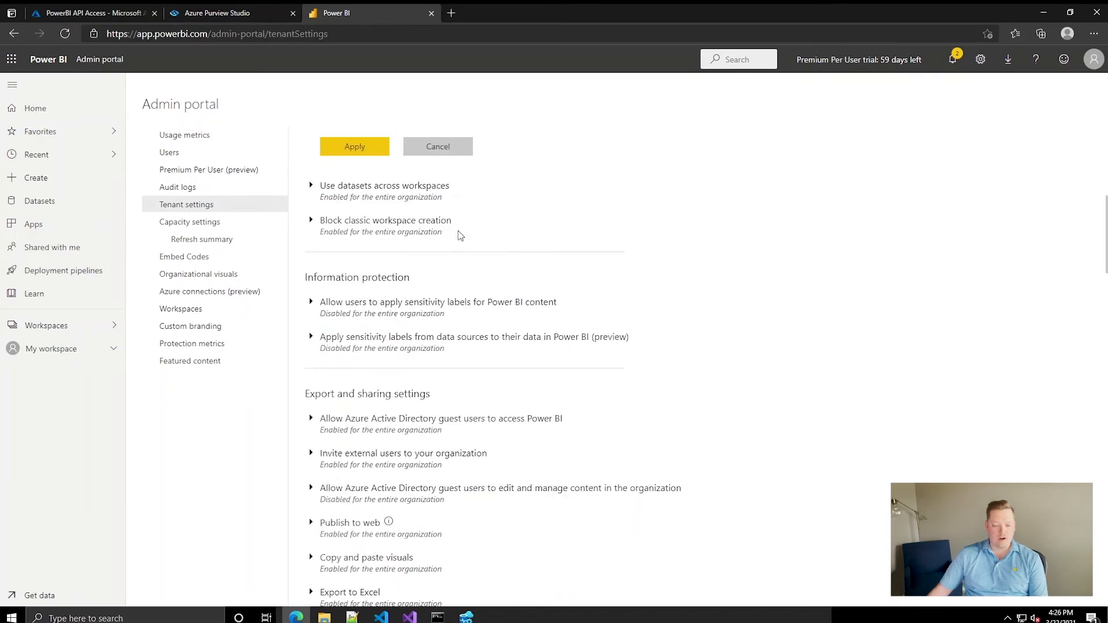
scroll(460, 235, down, 20)
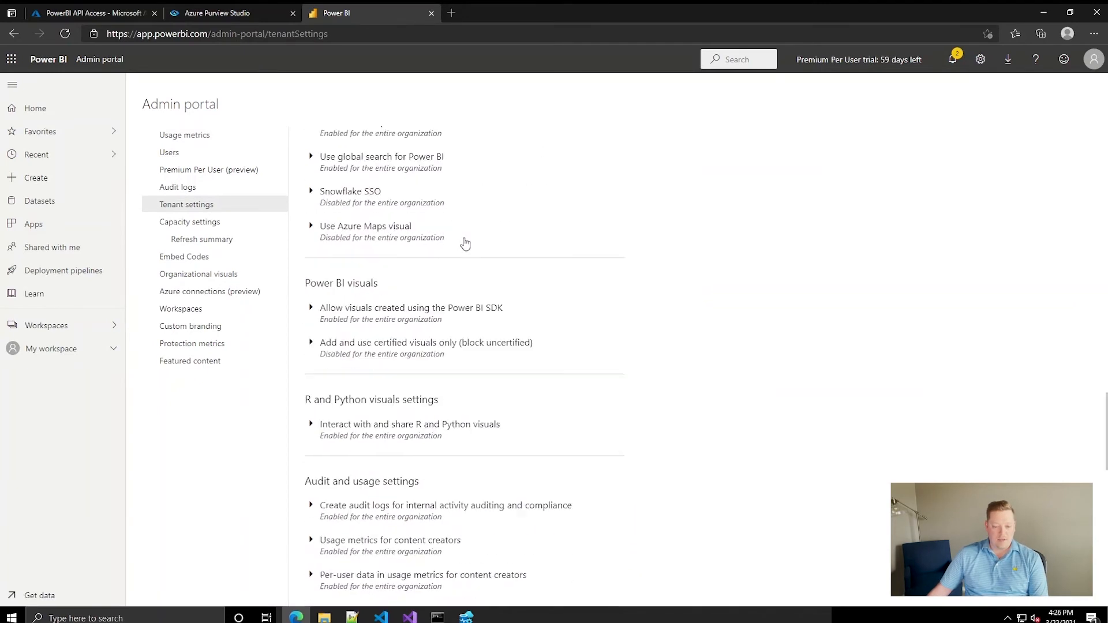
scroll(464, 248, down, 9)
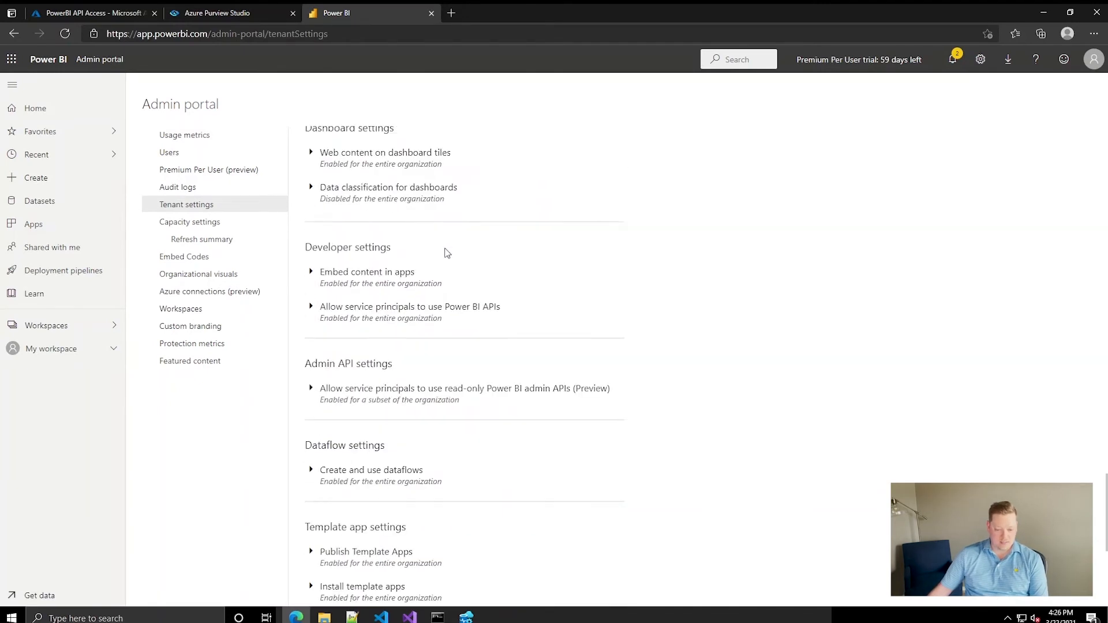
click(310, 388)
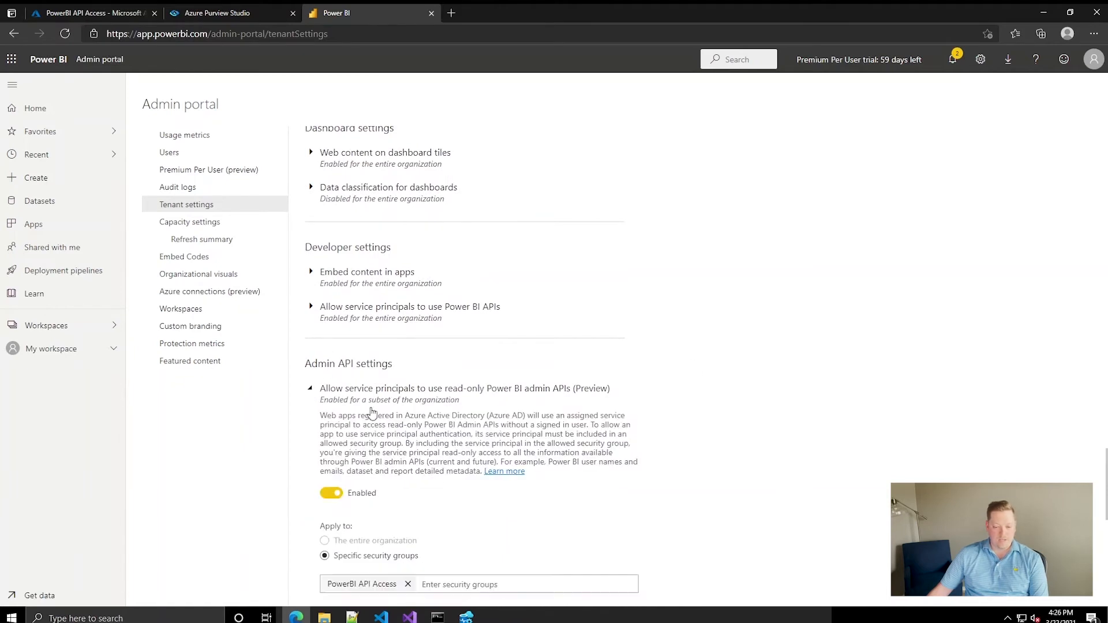
scroll(354, 462, down, 2)
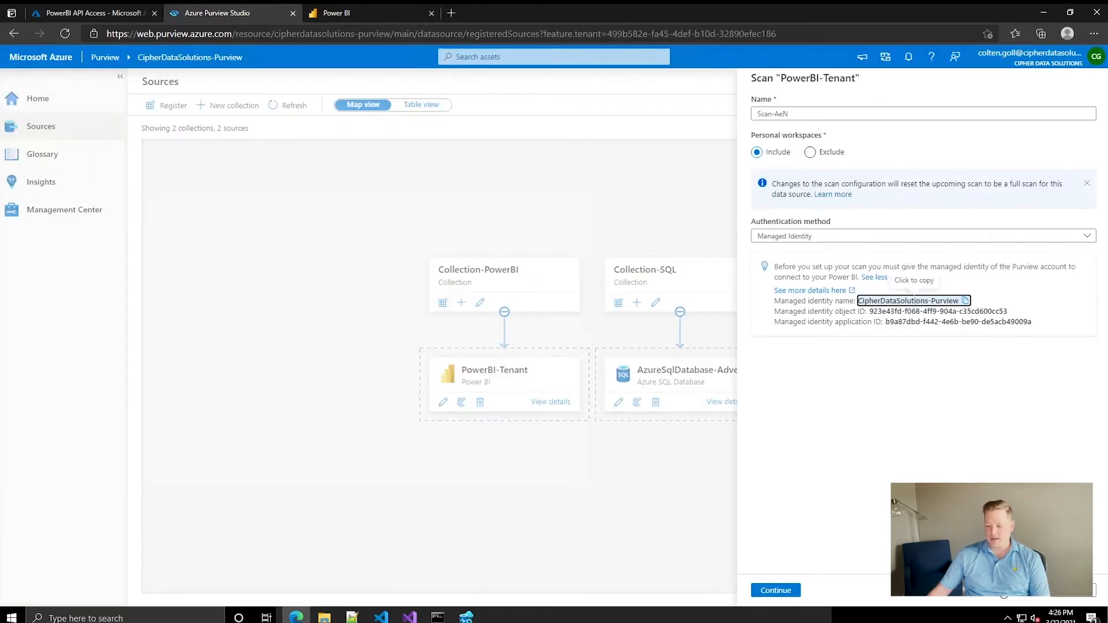
Return to Azure Purview Studio, set the PowerBI-Tenant scan trigger to Once, and save and run the scan
click(1005, 591)
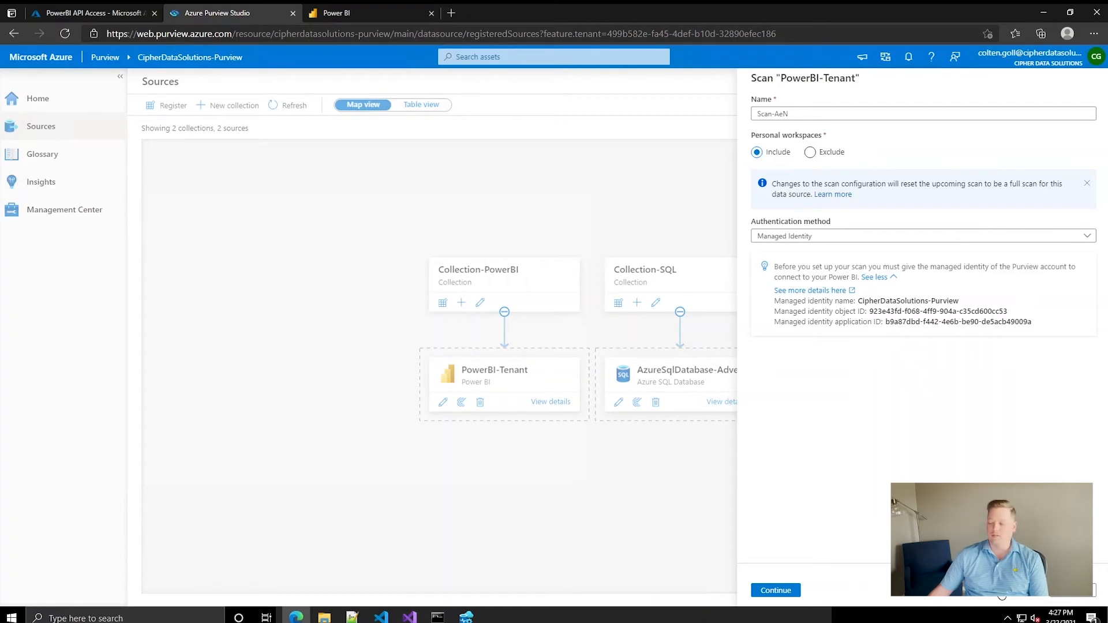
click(999, 587)
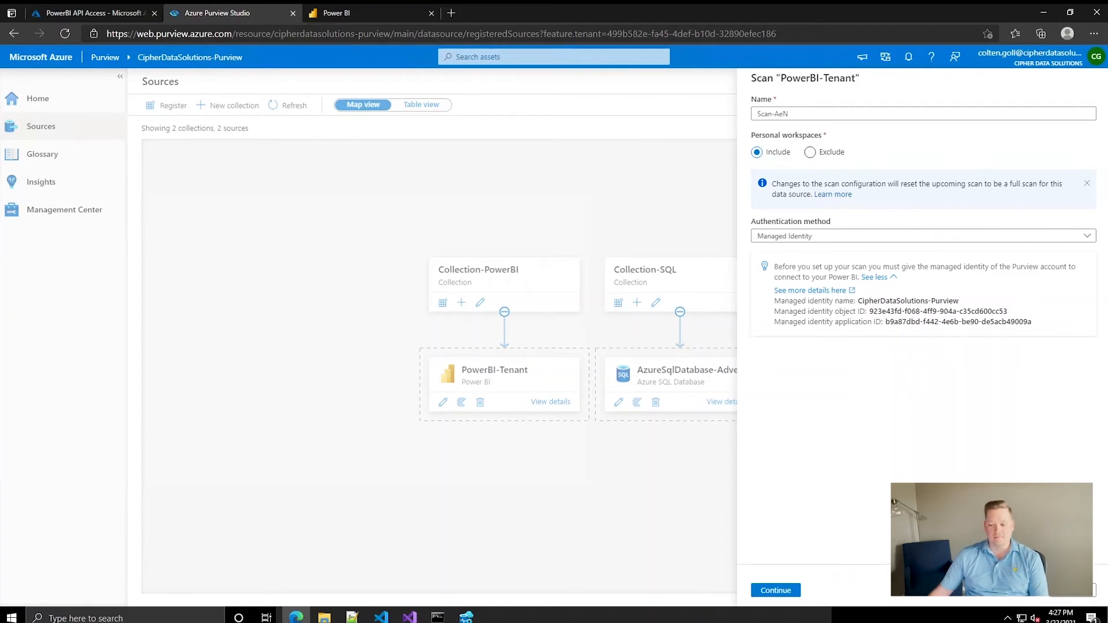
click(775, 591)
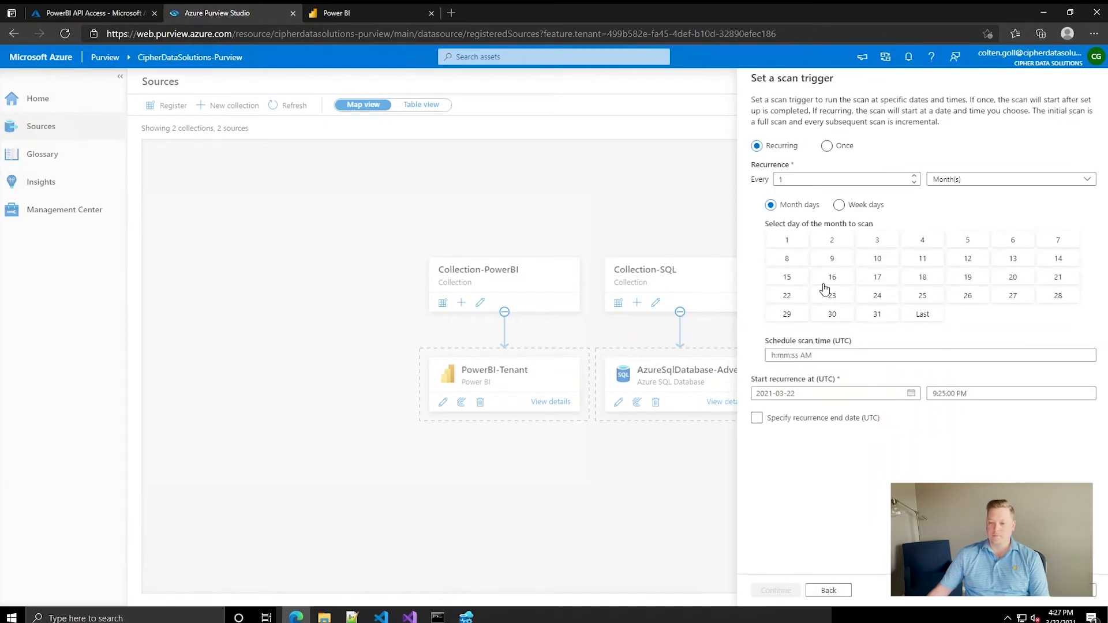
click(827, 148)
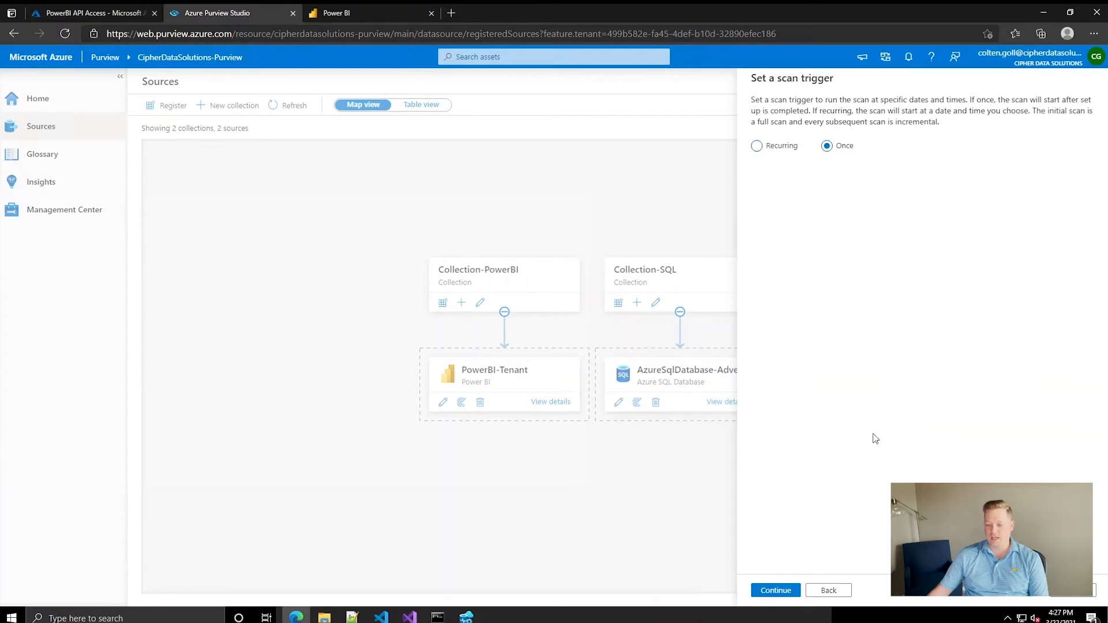
click(775, 590)
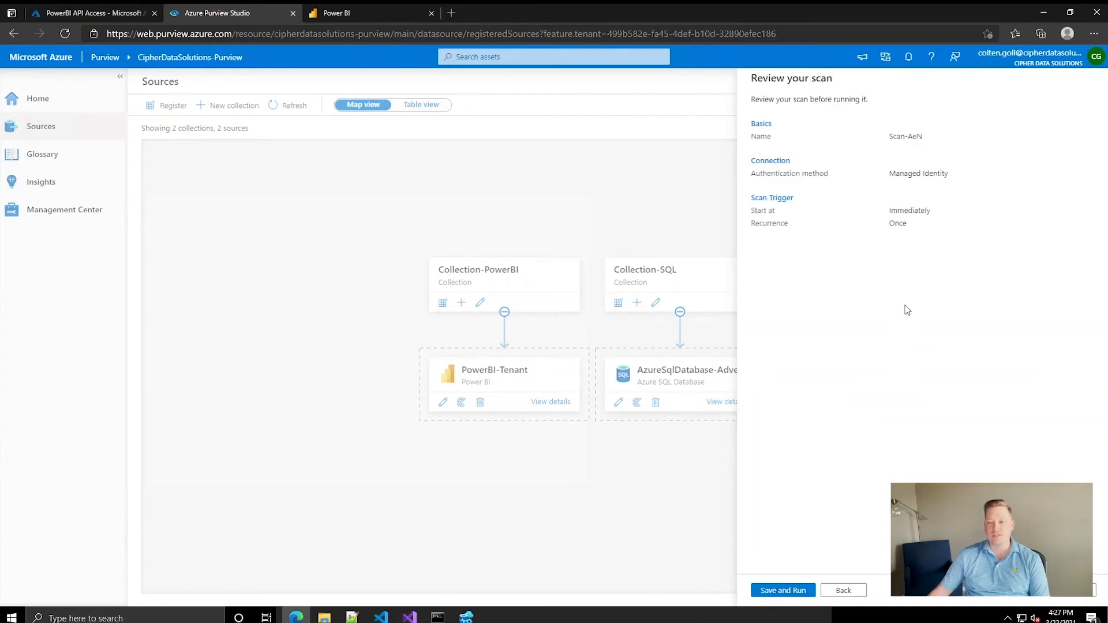
click(793, 585)
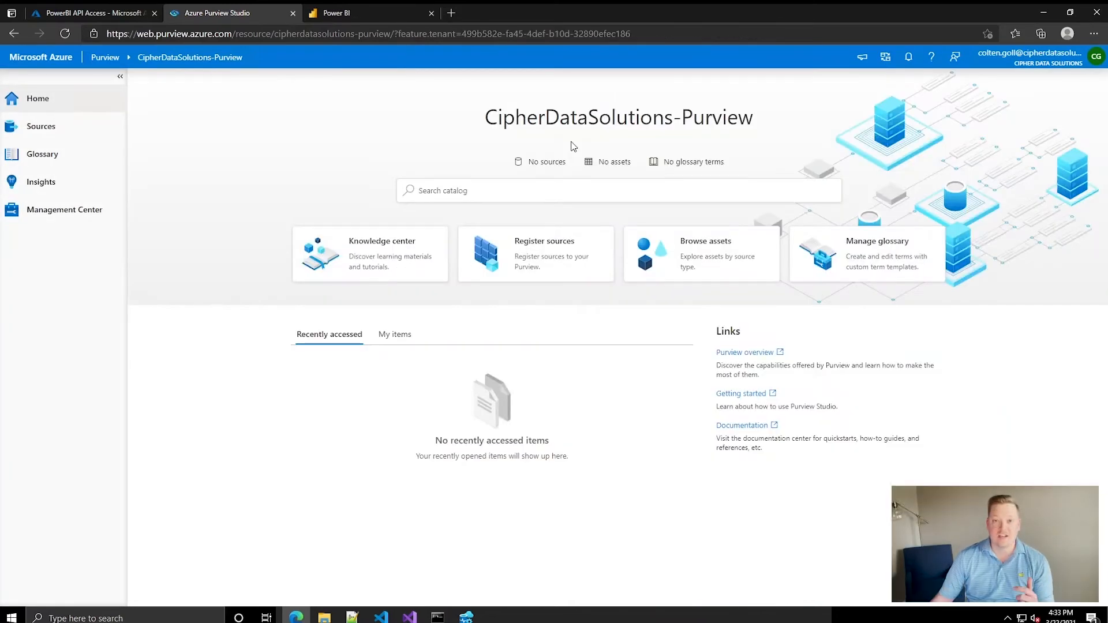
Browse the Power BI assets and open the Customer Dashboard report in the Data Catalog workspace
click(706, 257)
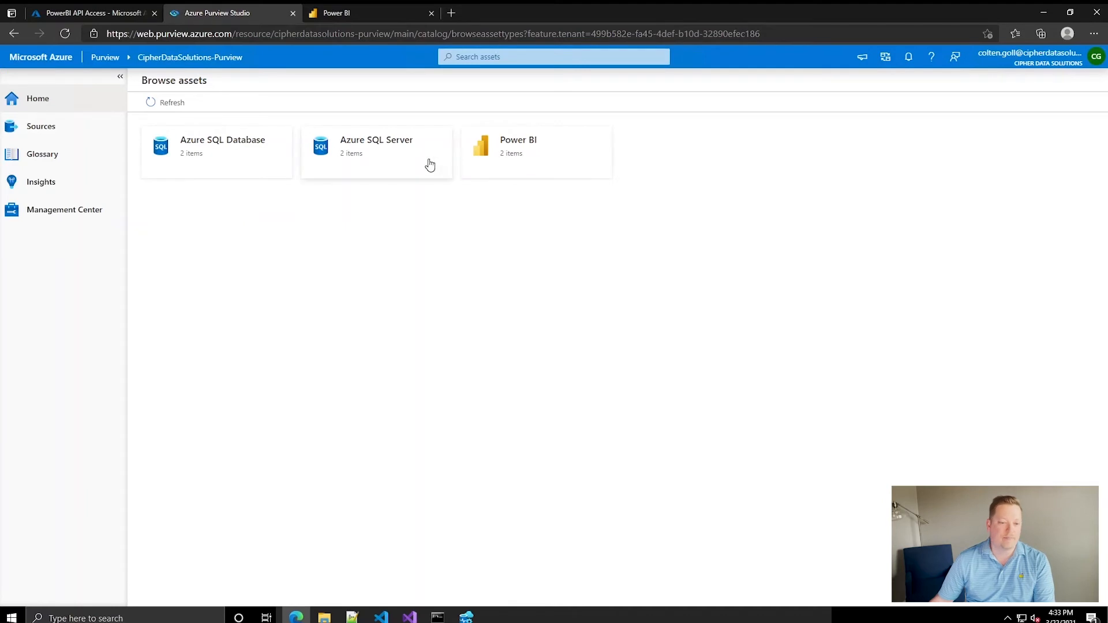
click(508, 142)
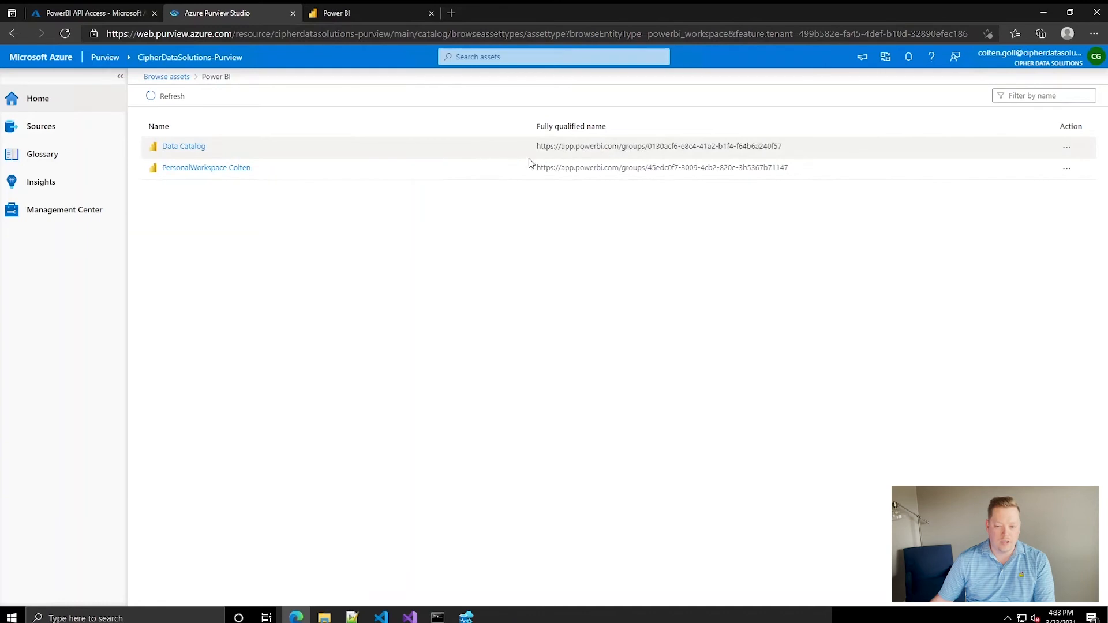
click(180, 148)
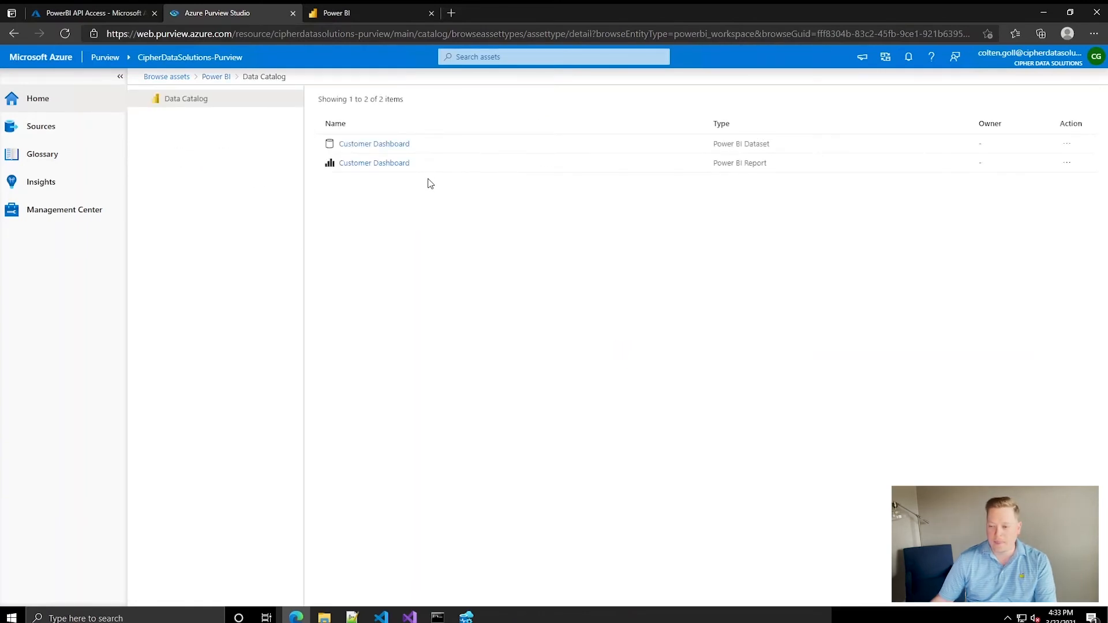
click(386, 165)
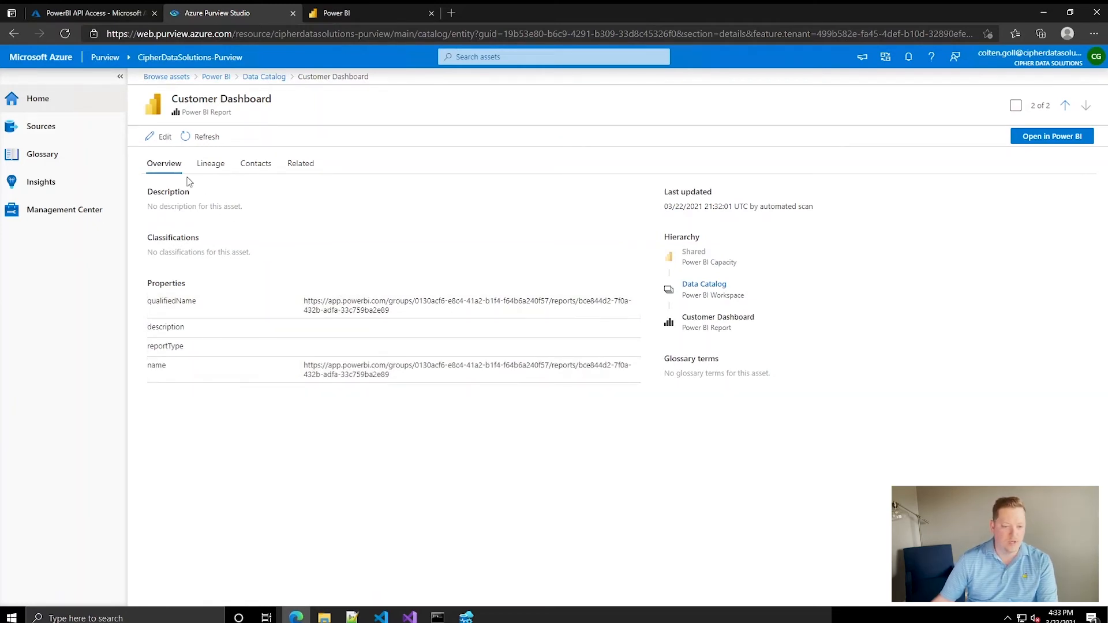
Inspect the Customer Dashboard report's lineage, spreading out its dataset and AdventureWorks2019 nodes, and view the related assets
click(208, 173)
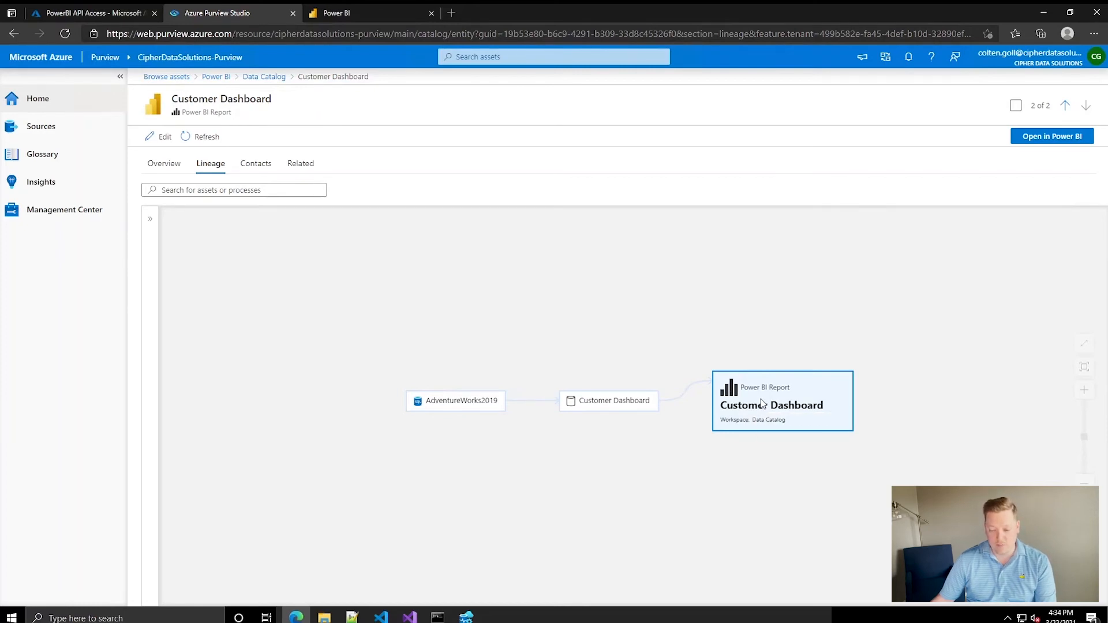
click(631, 402)
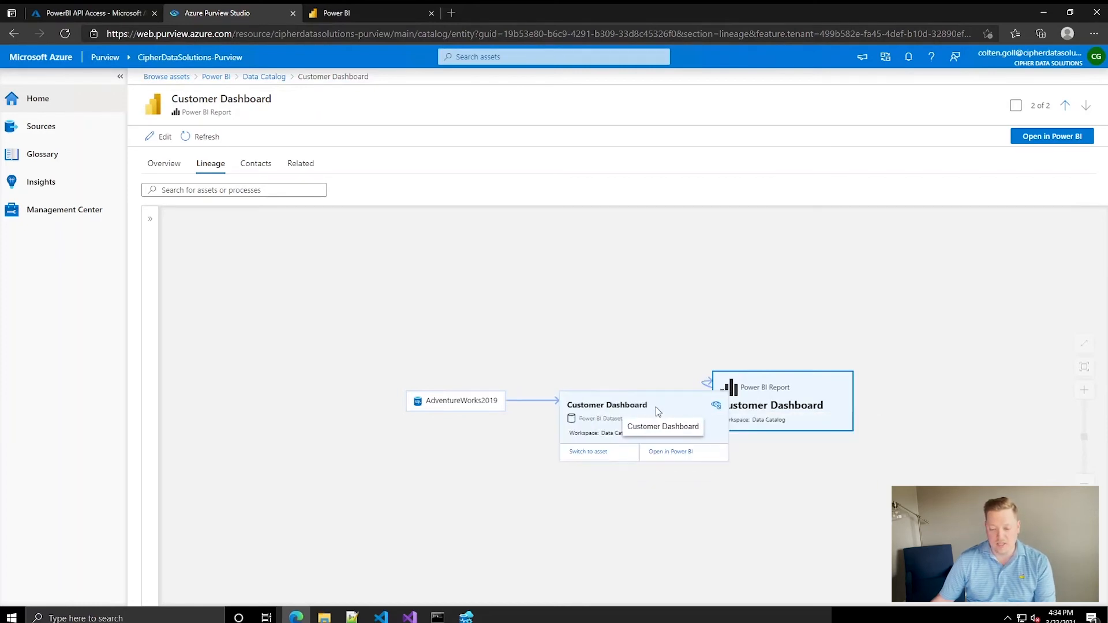
drag(655, 406, 621, 287)
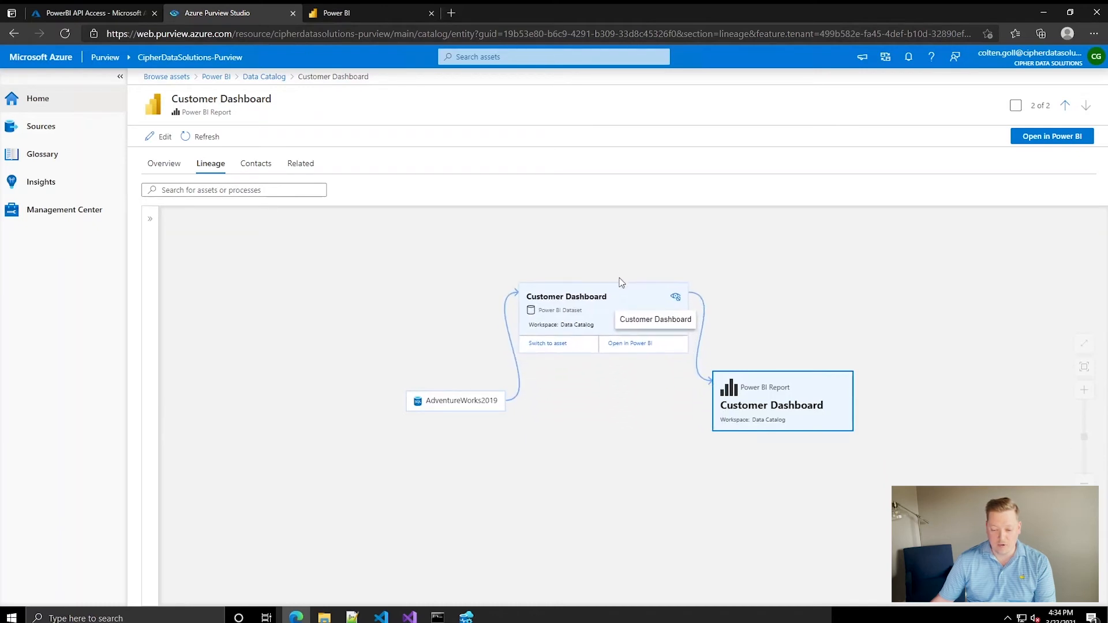
drag(469, 401, 359, 342)
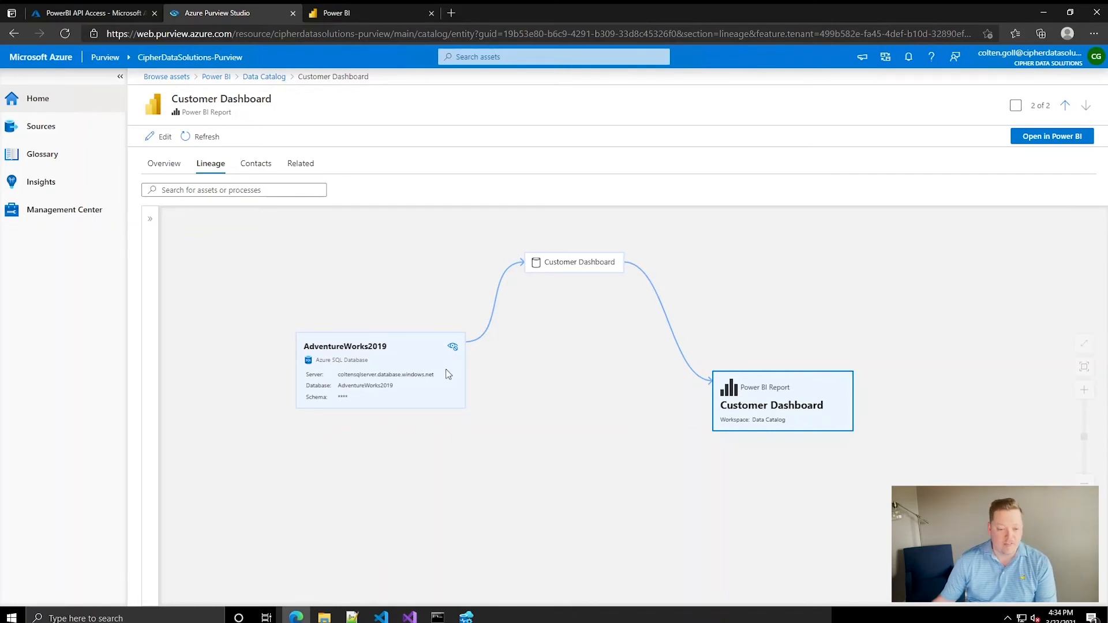
click(304, 166)
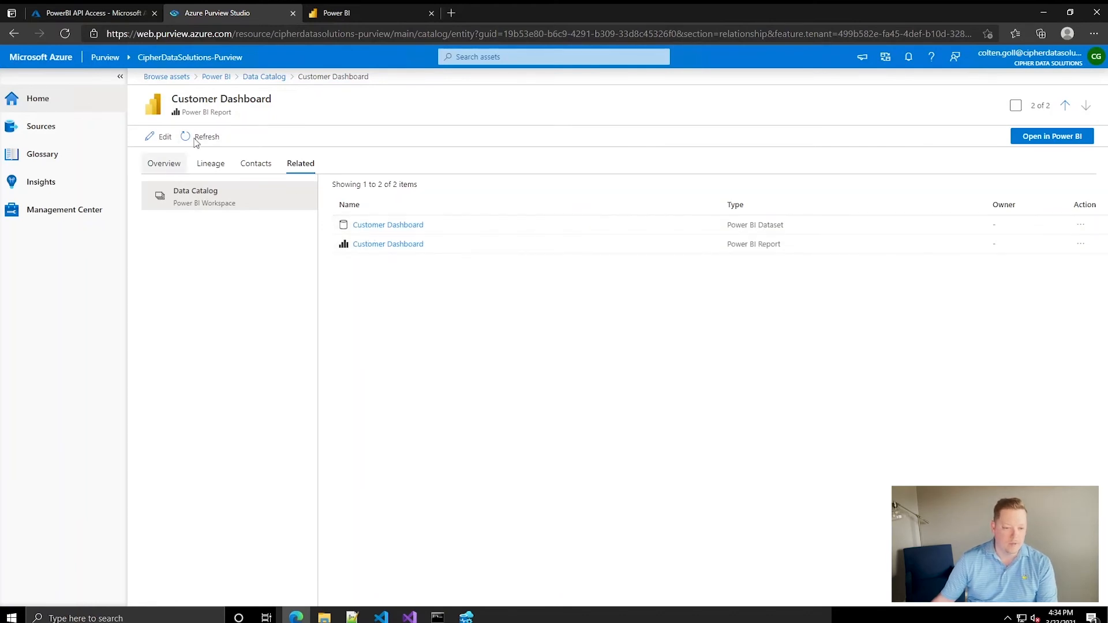
Browse the Azure SQL Database assets and list the dbo and SalesLT tables of AdventureWorks2019 on the cipherdatasolutions server
click(187, 75)
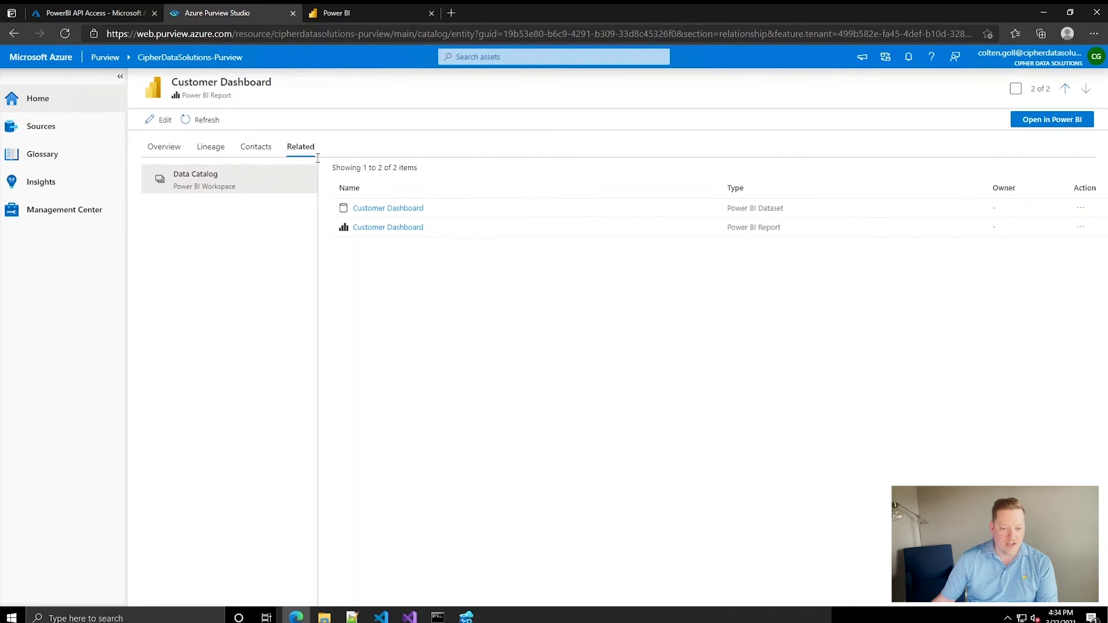
click(199, 153)
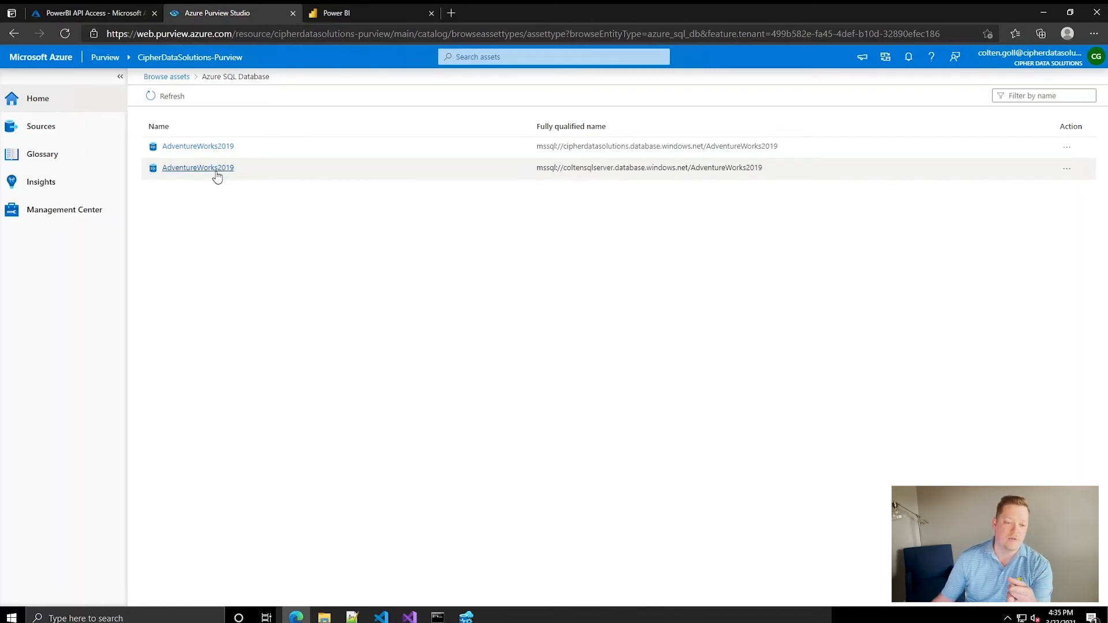
click(212, 151)
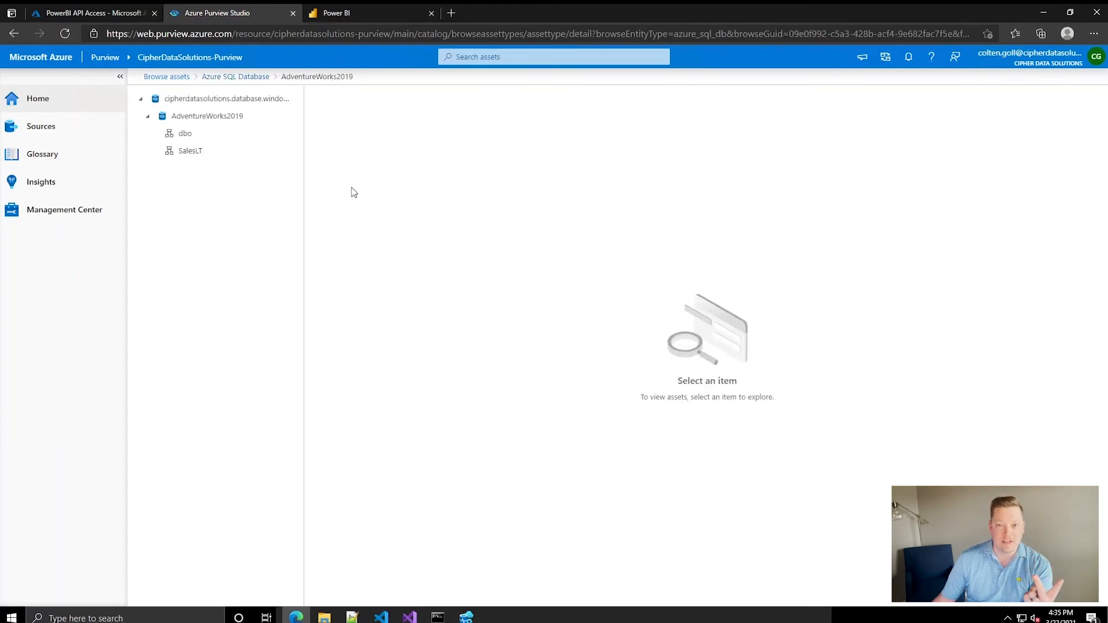
click(186, 137)
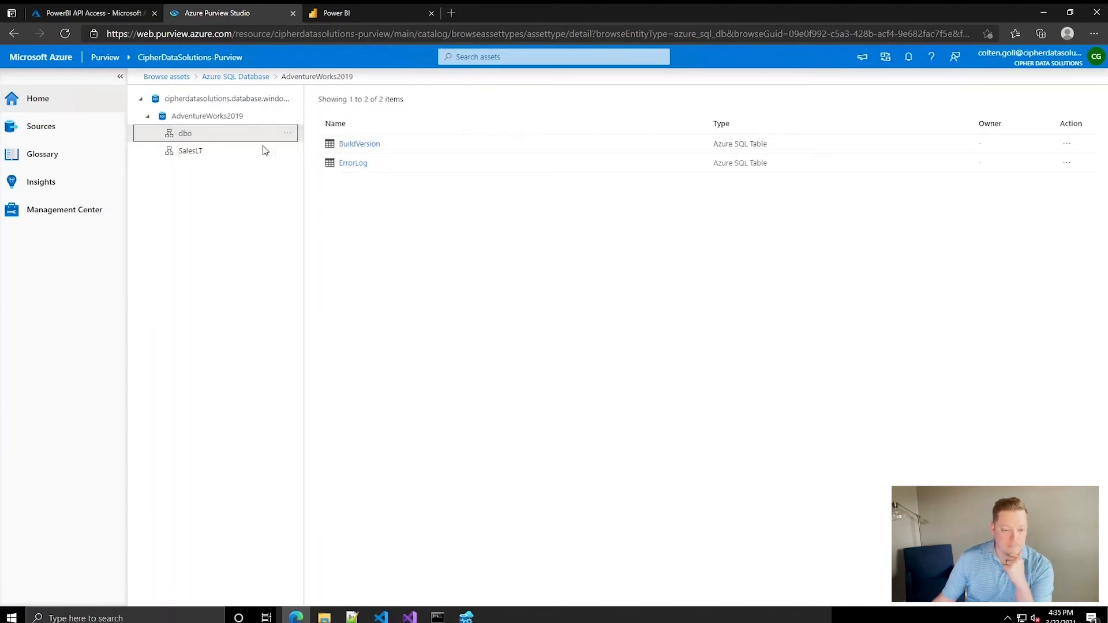
click(193, 160)
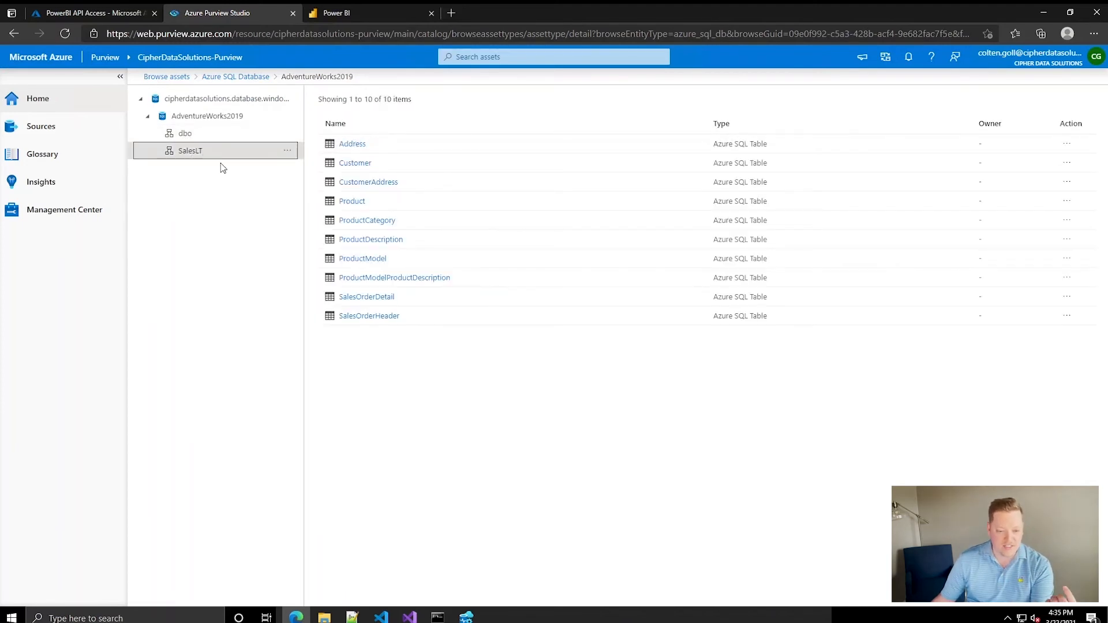
Open the SalesLT Customer table and inspect its overview, schema classifications, lineage and related assets, then leave the asset
click(354, 163)
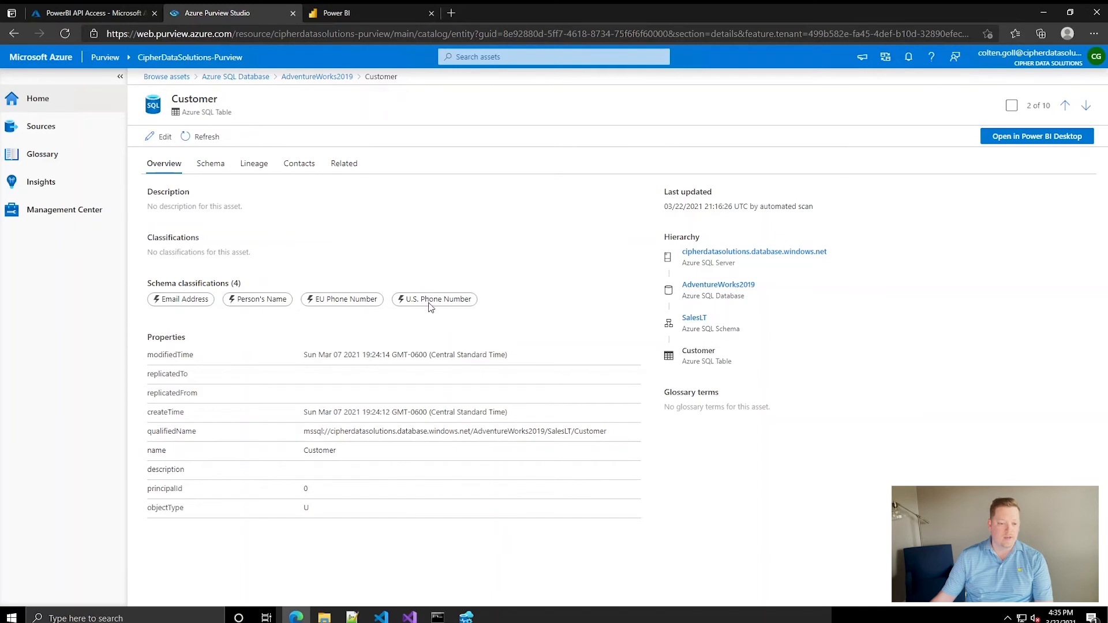
click(211, 168)
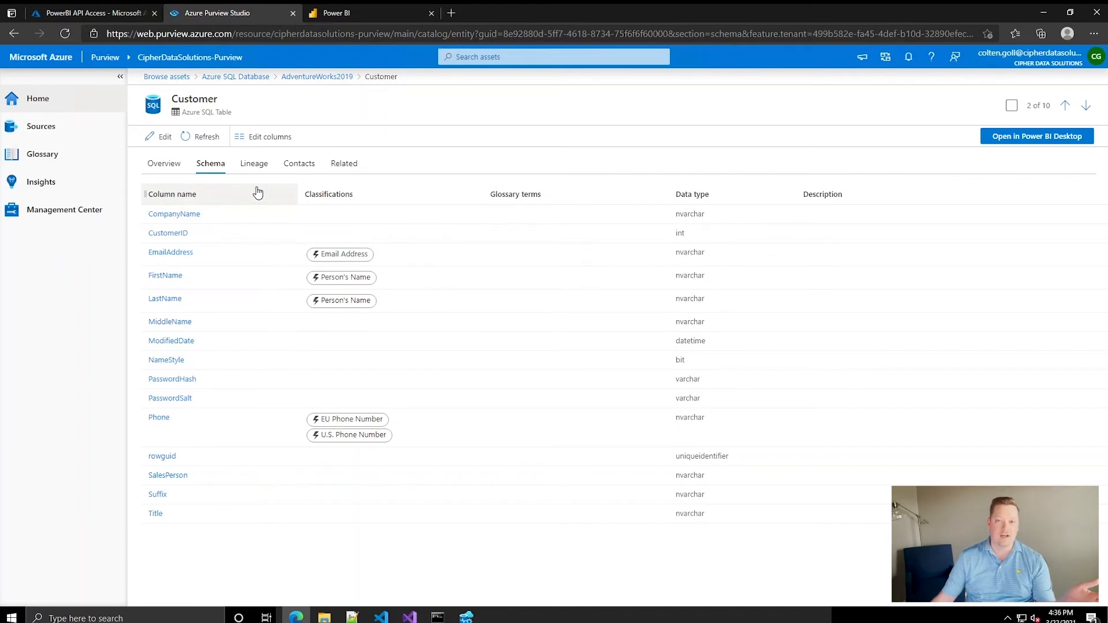
click(266, 166)
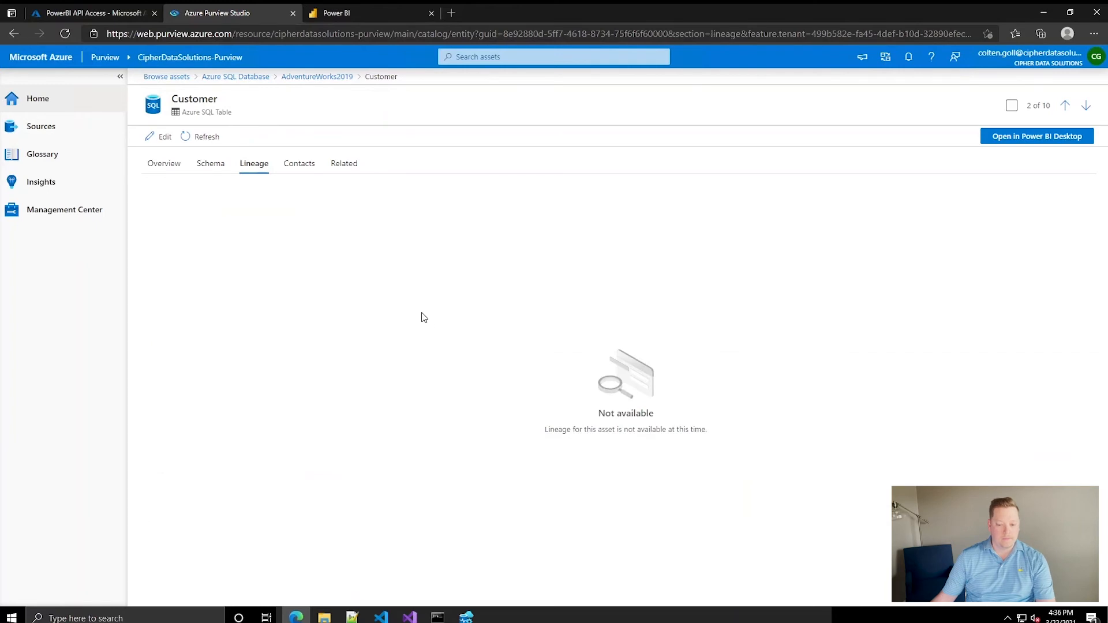
click(339, 167)
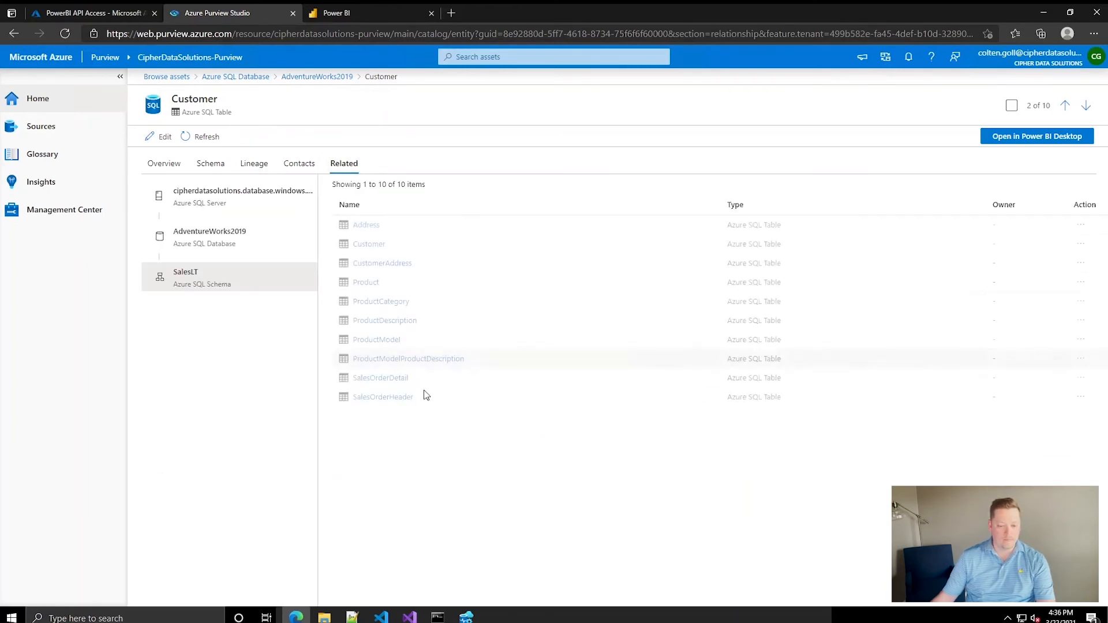
click(217, 236)
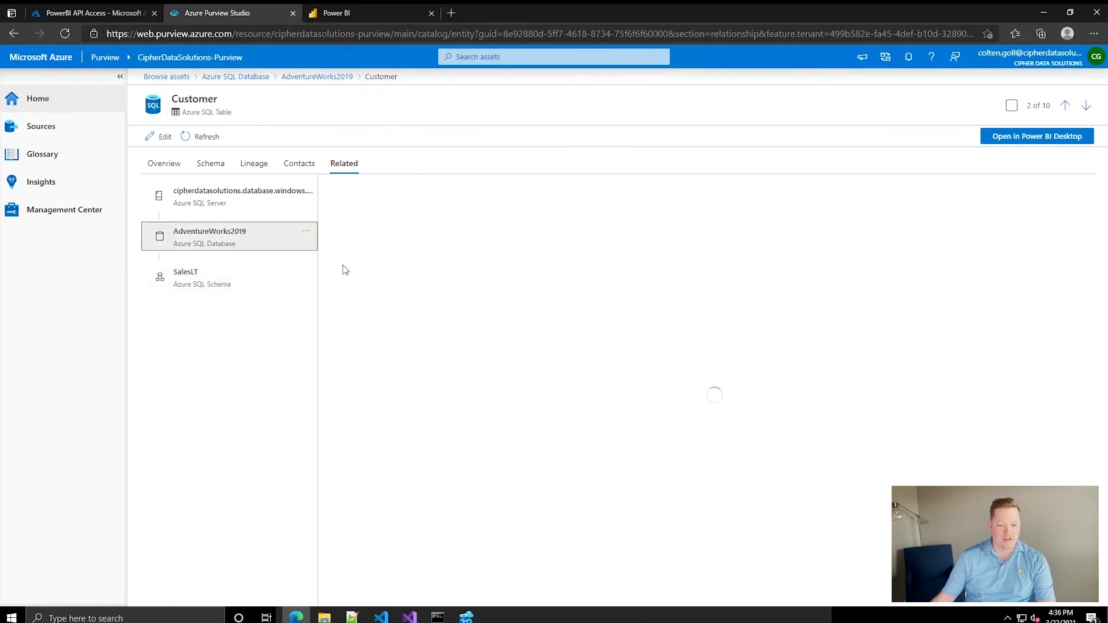
click(242, 198)
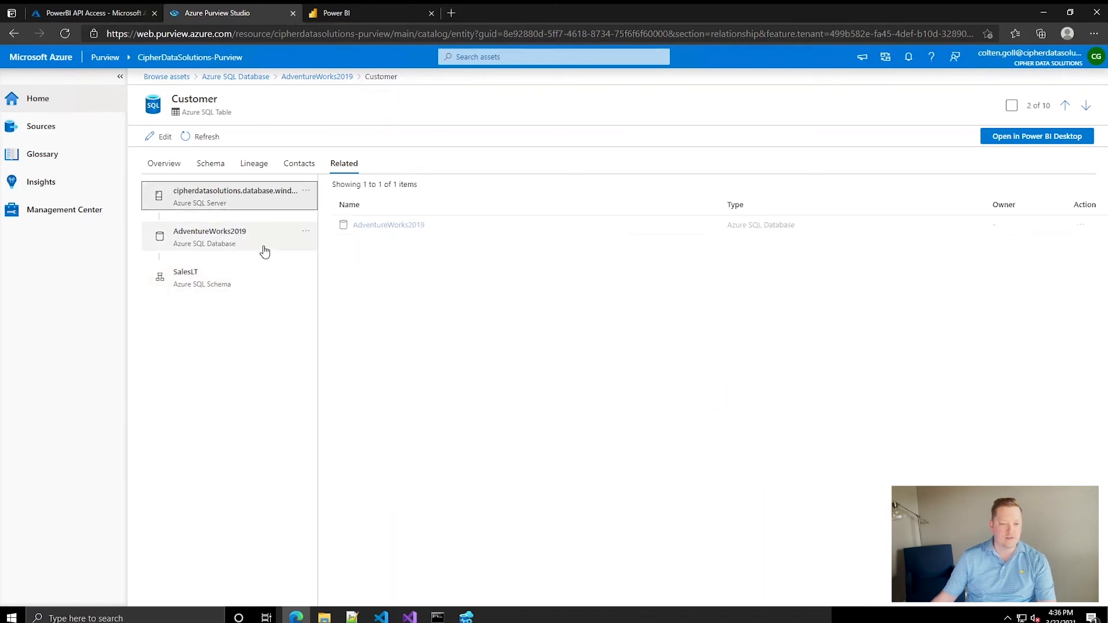
click(146, 77)
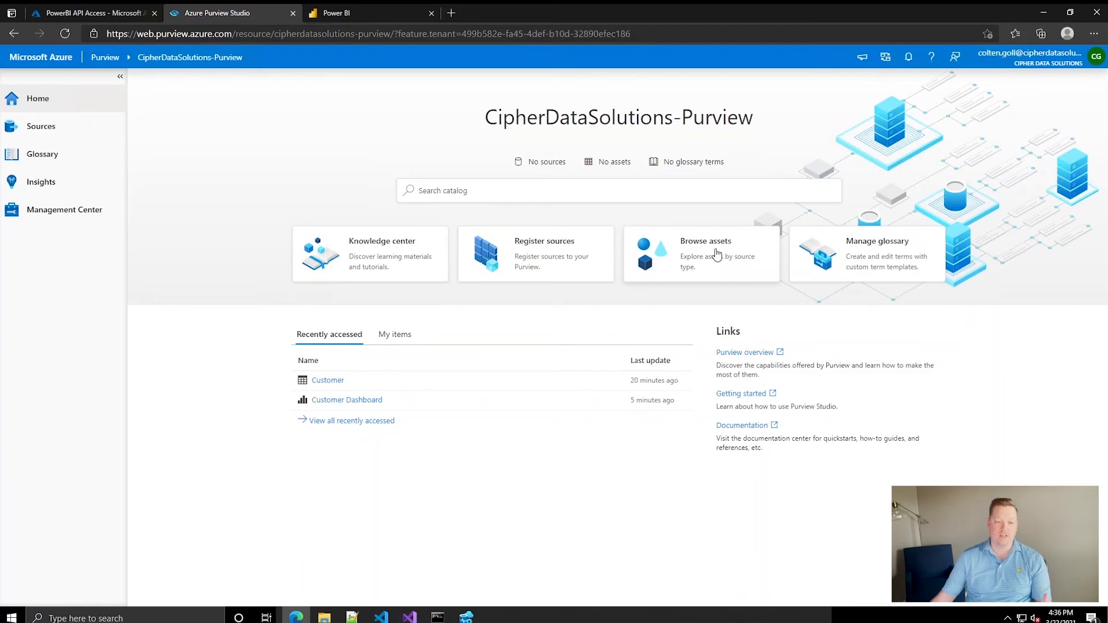
Start a new glossary term from the System default template and name it Customer
click(41, 159)
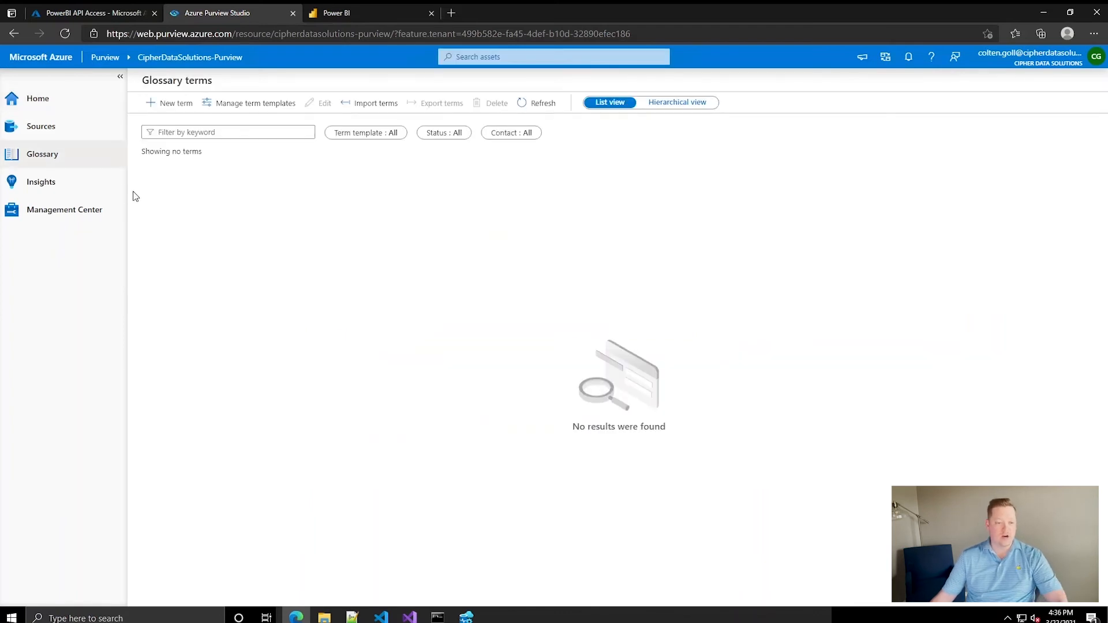
click(169, 103)
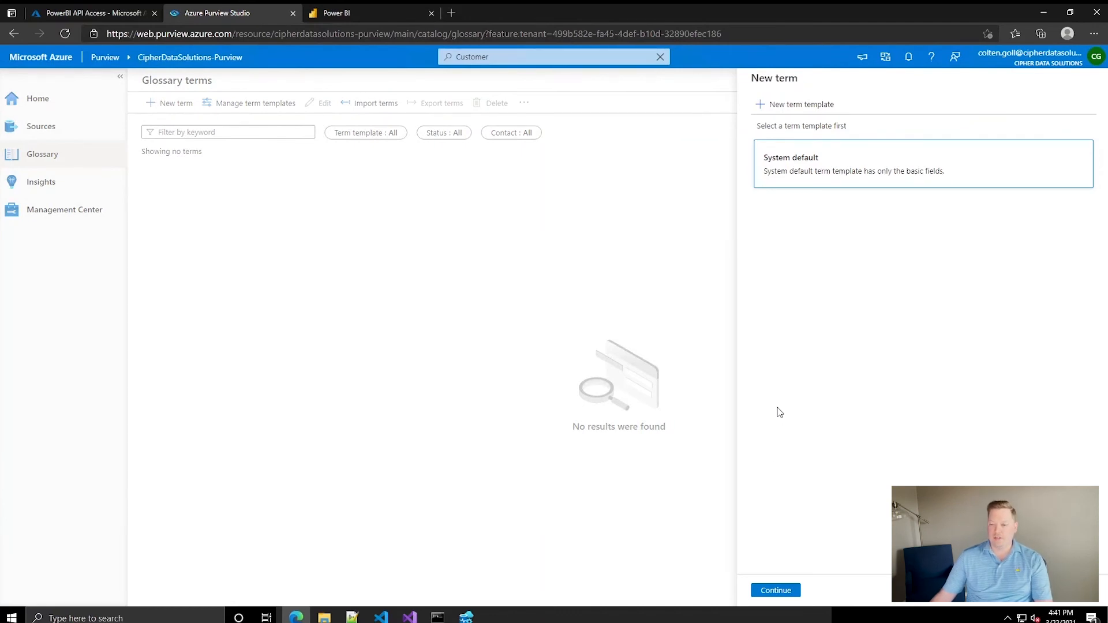
click(776, 590)
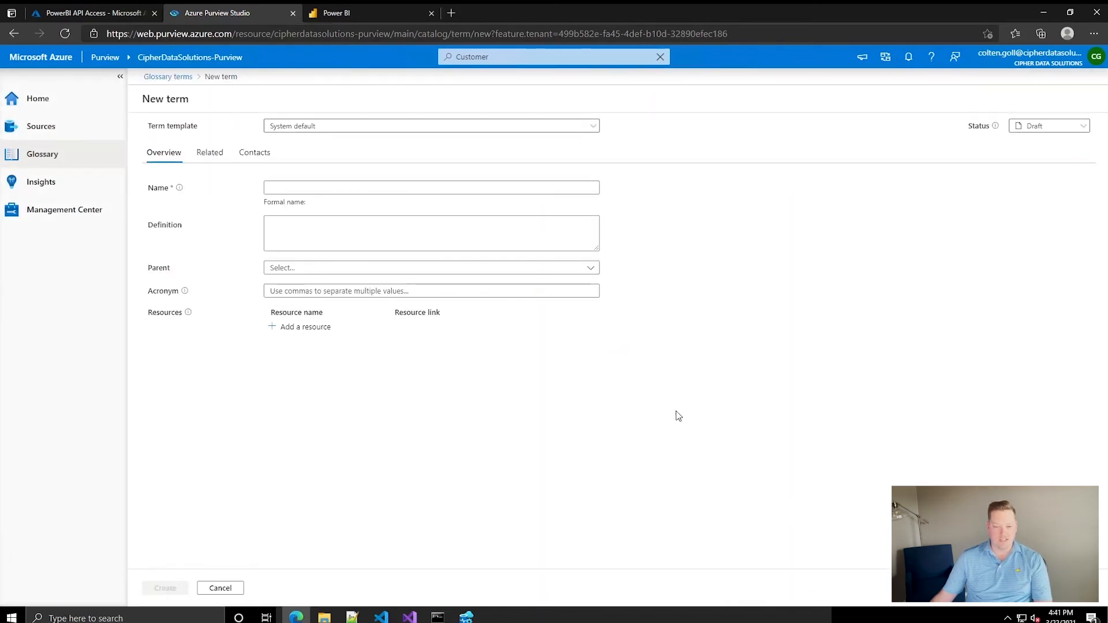
click(281, 187)
click(283, 188)
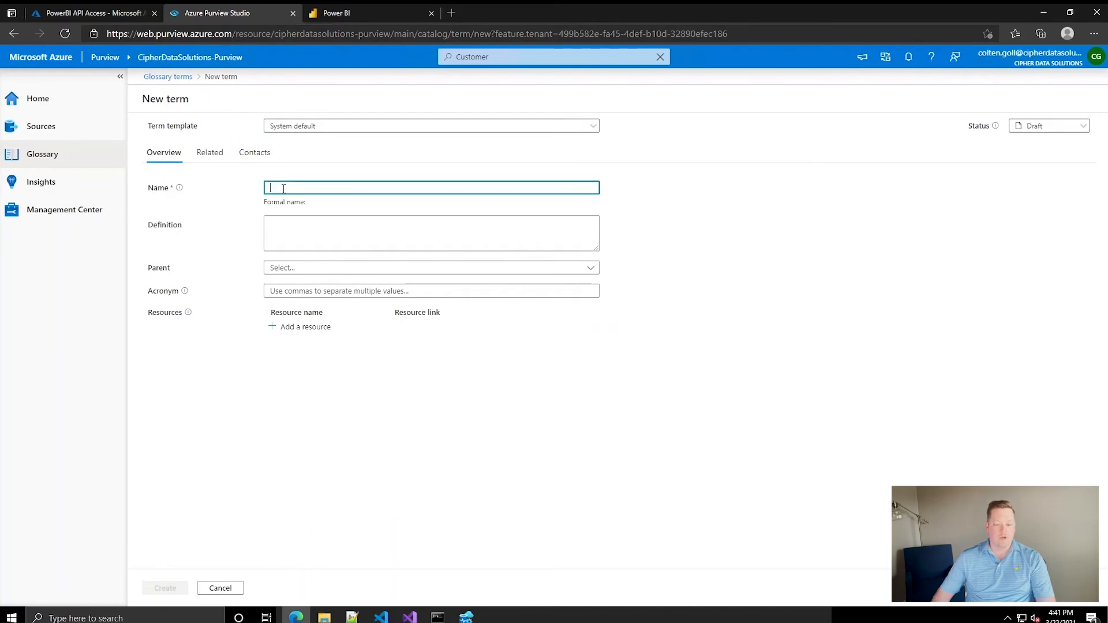
text(Customer)
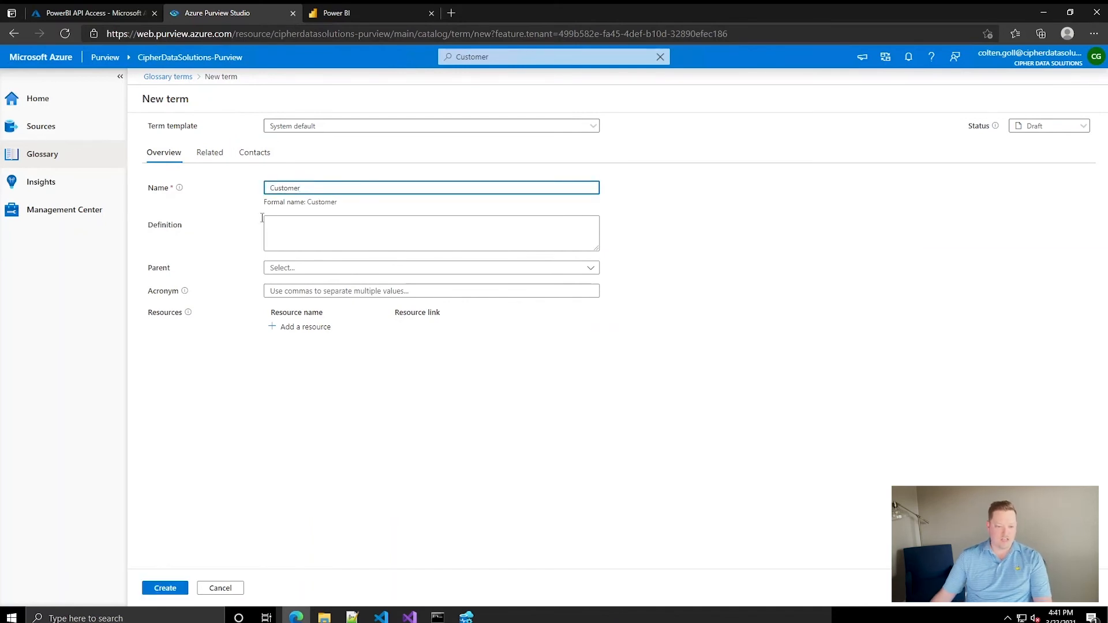
Define the term as "Customers are the people who buy our products. The customers are always right!" with acronyms "Client, Account"
click(289, 229)
text(Customer)
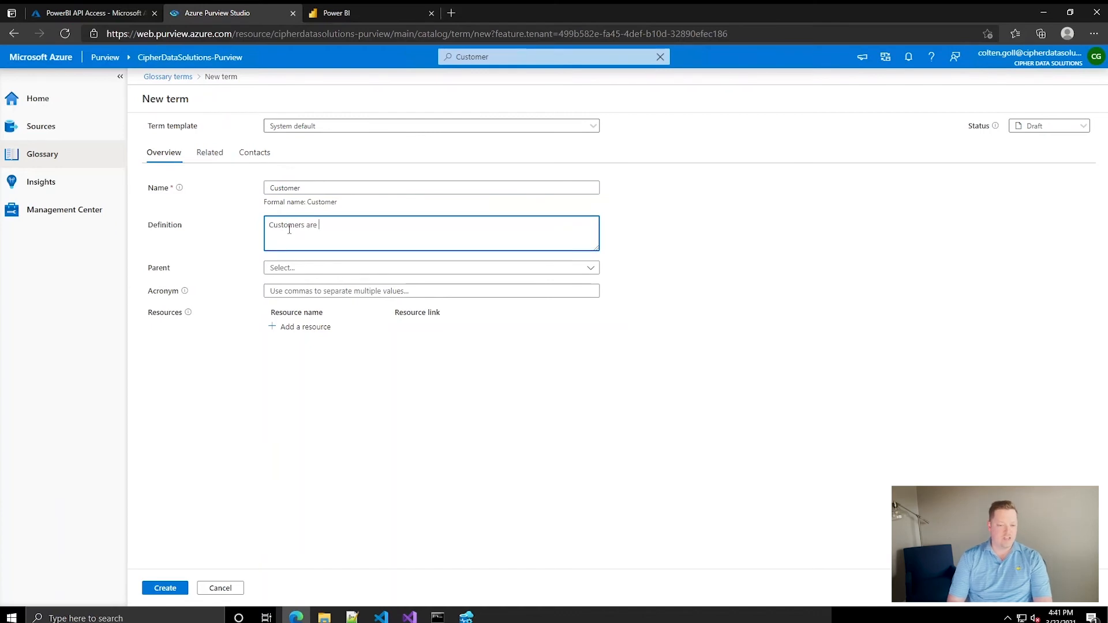
text(s are)
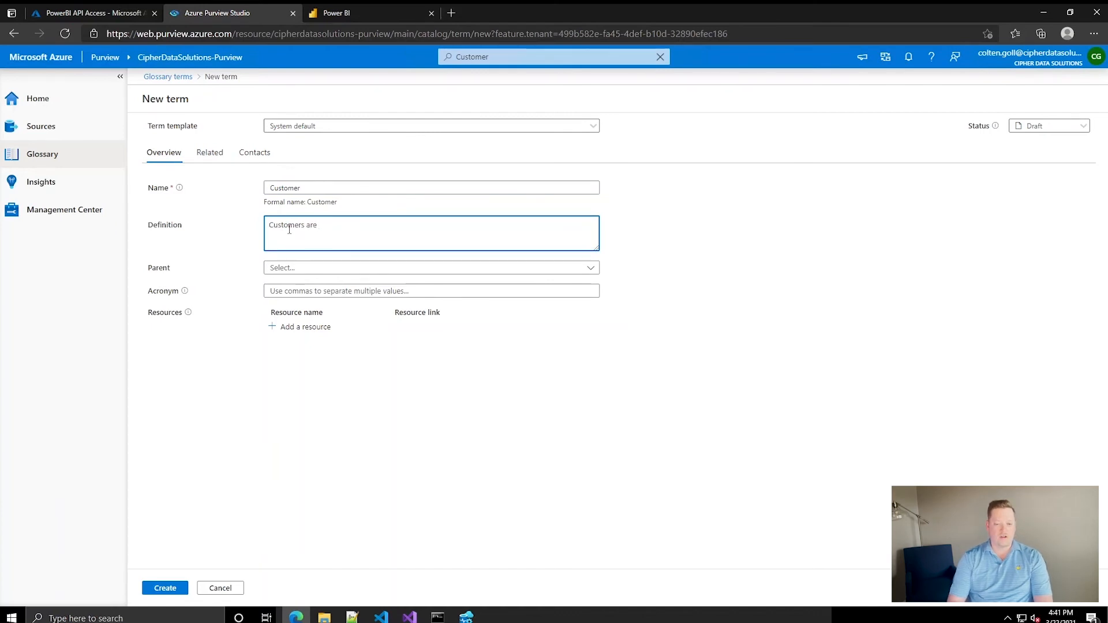
text( the people who buy our products. The customers are always right!)
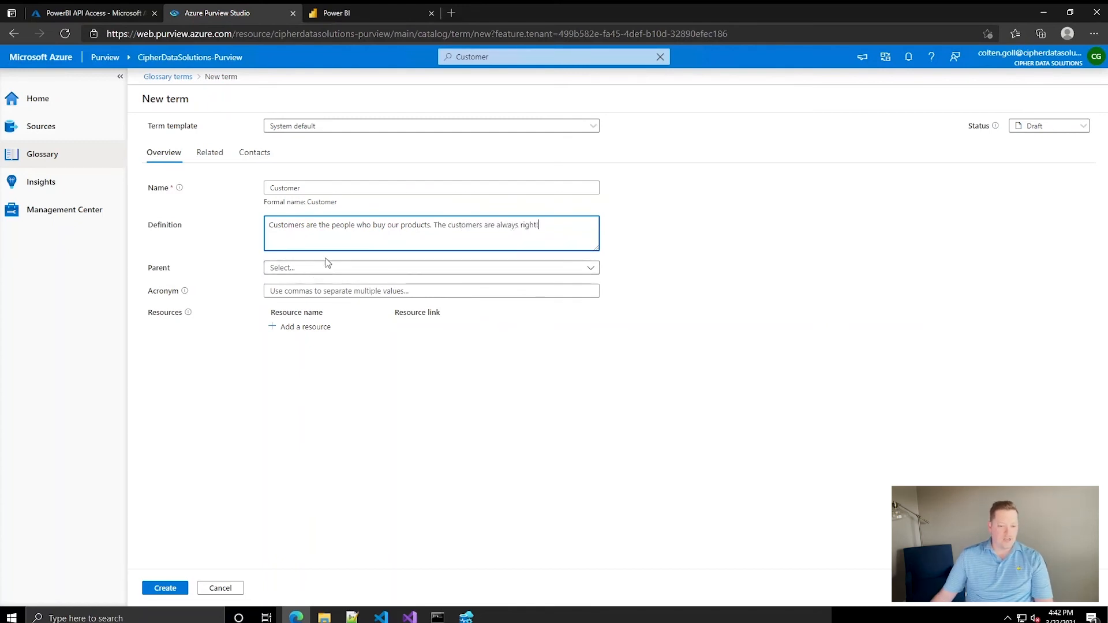
click(597, 270)
click(660, 272)
click(585, 291)
text(Client,)
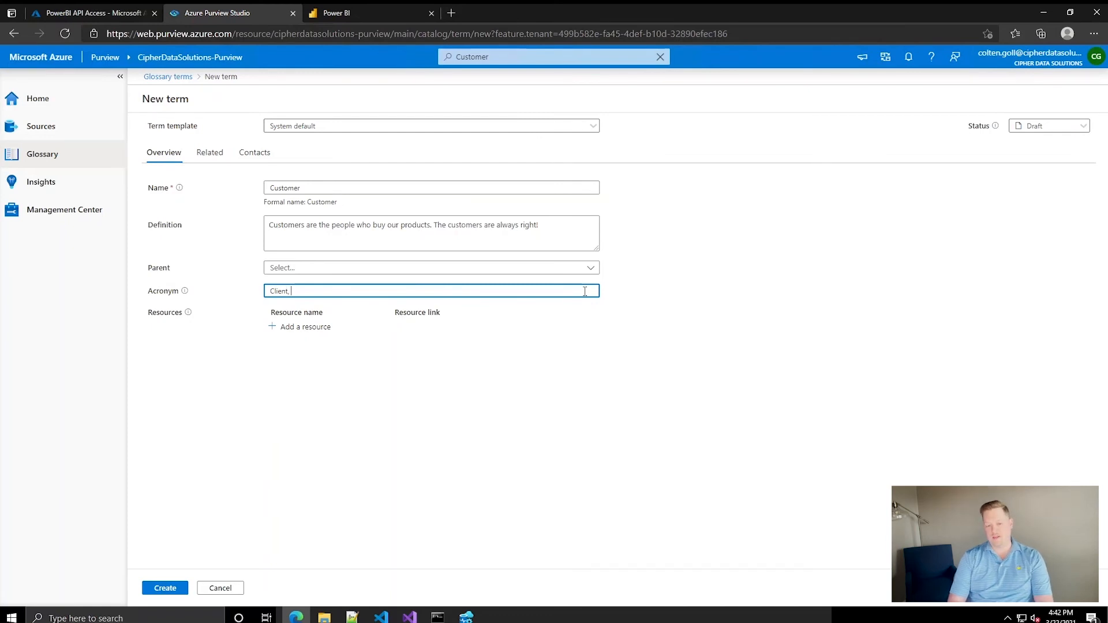
text(Account)
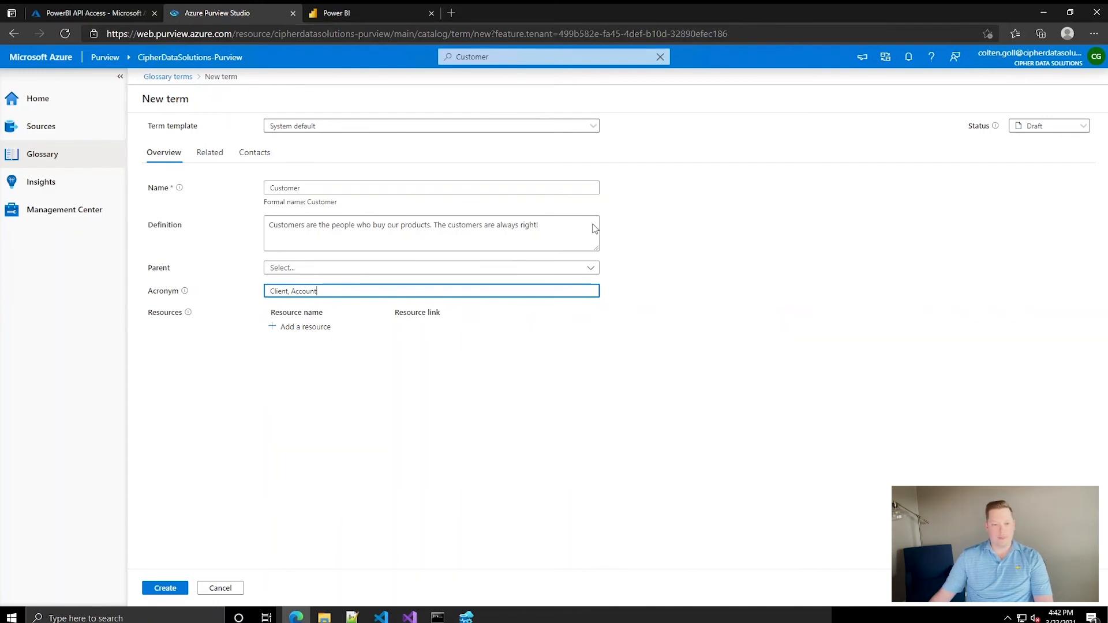
Review the term's synonym and related-term options, and add the account owner as an expert in its contacts
click(209, 152)
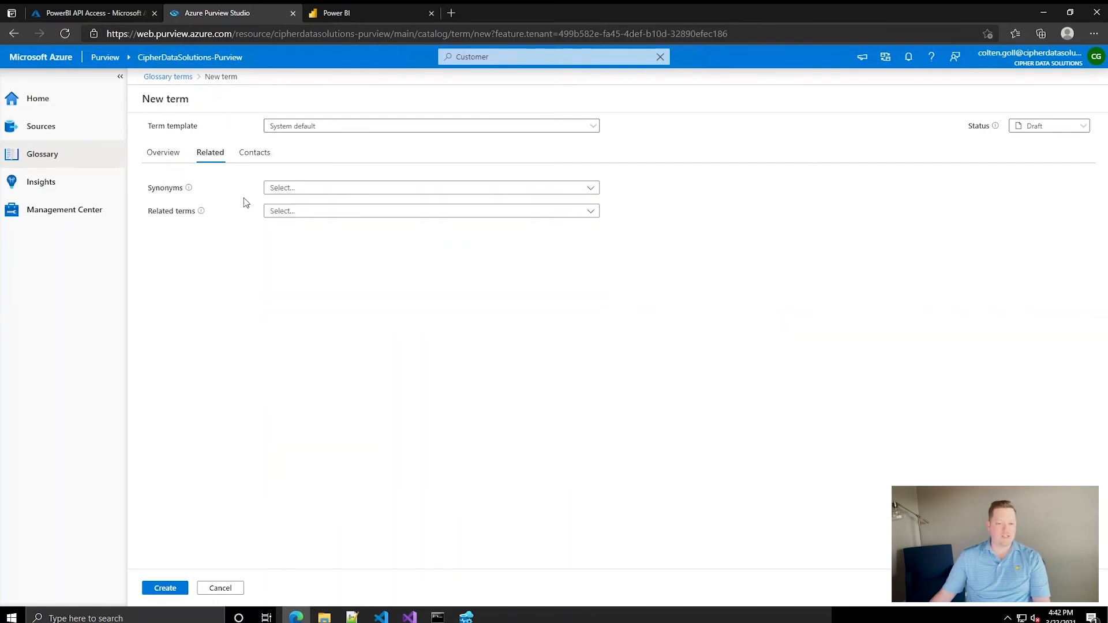
click(302, 194)
click(233, 186)
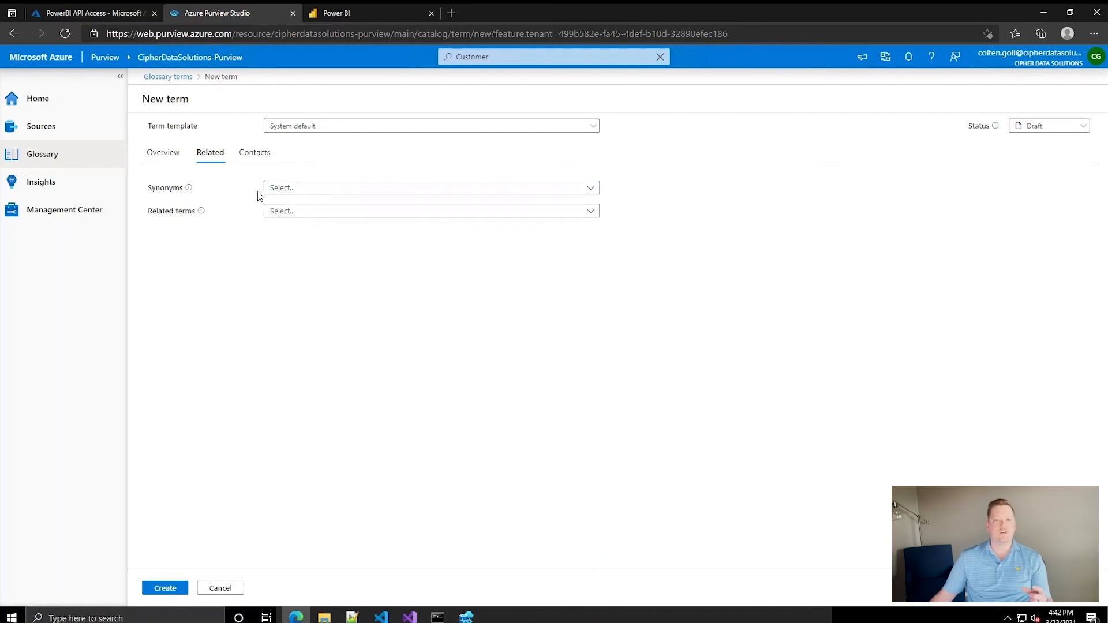
click(256, 153)
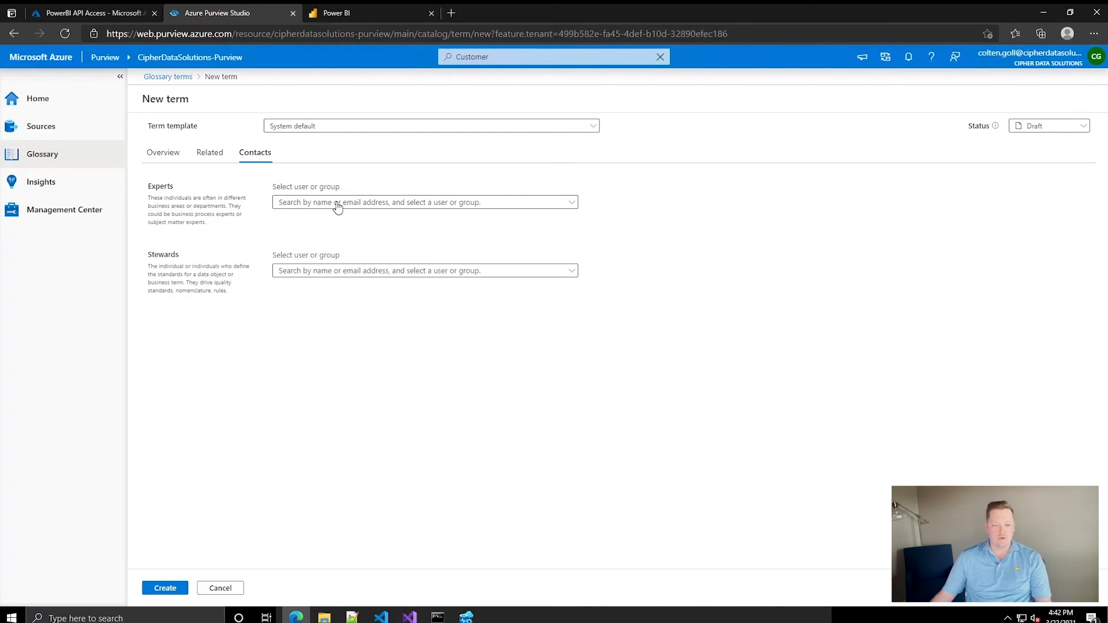
click(338, 208)
text(Colten)
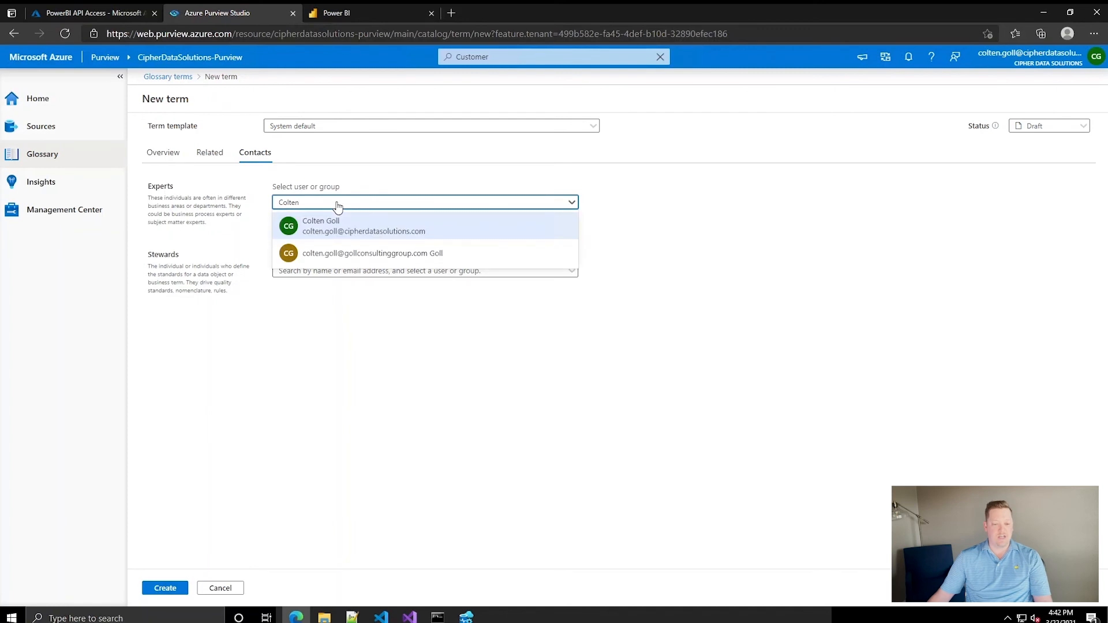
click(323, 223)
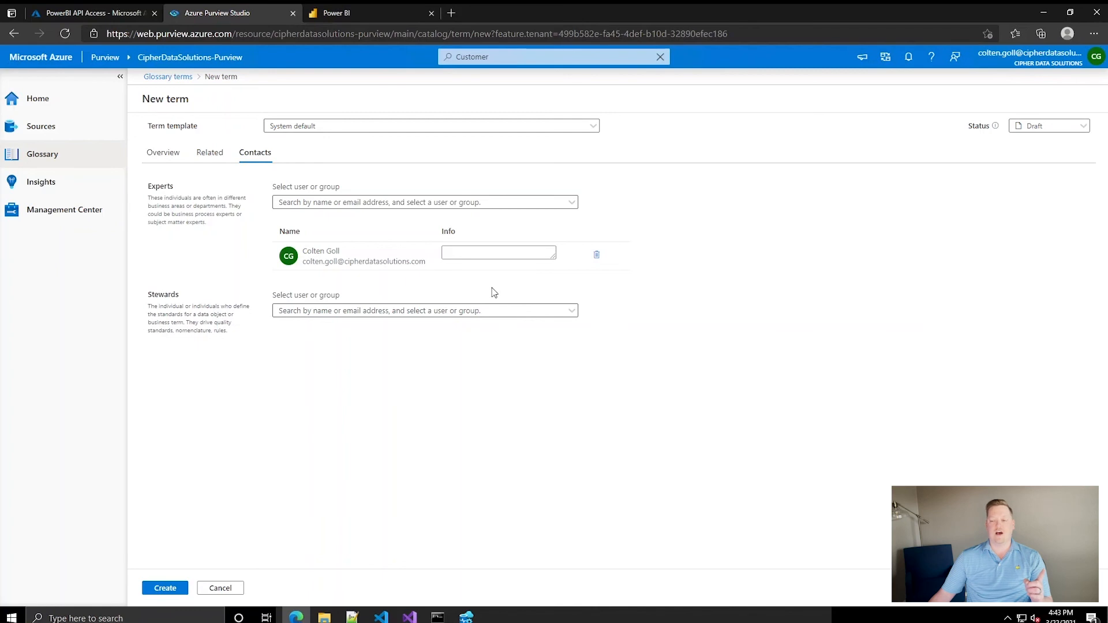
Set the Customer term's status to Approved and create the term
click(1060, 130)
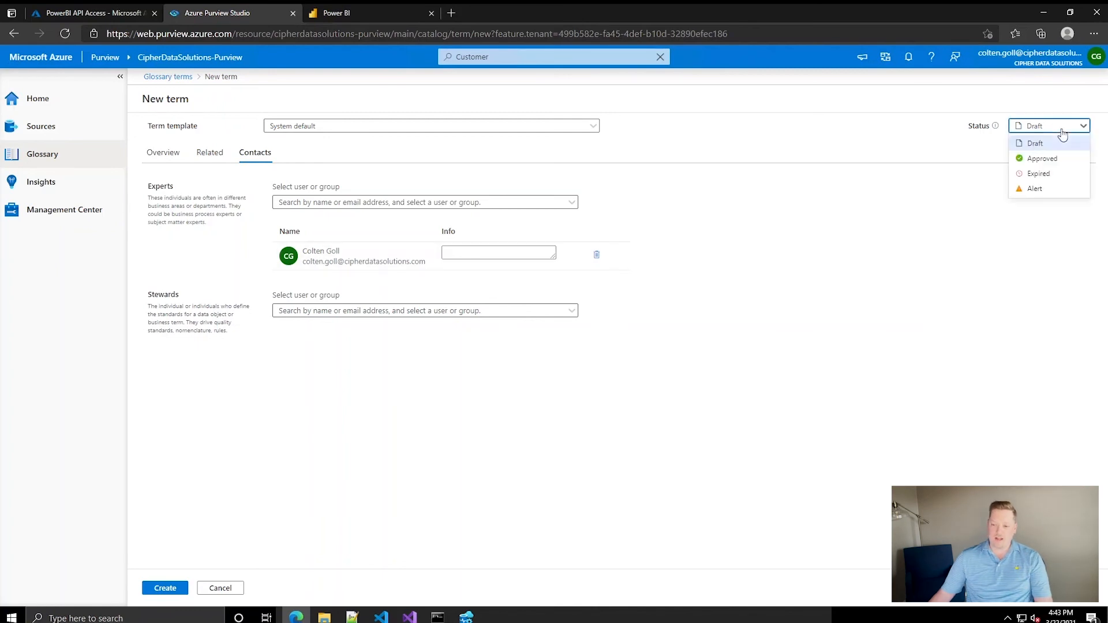
click(1046, 159)
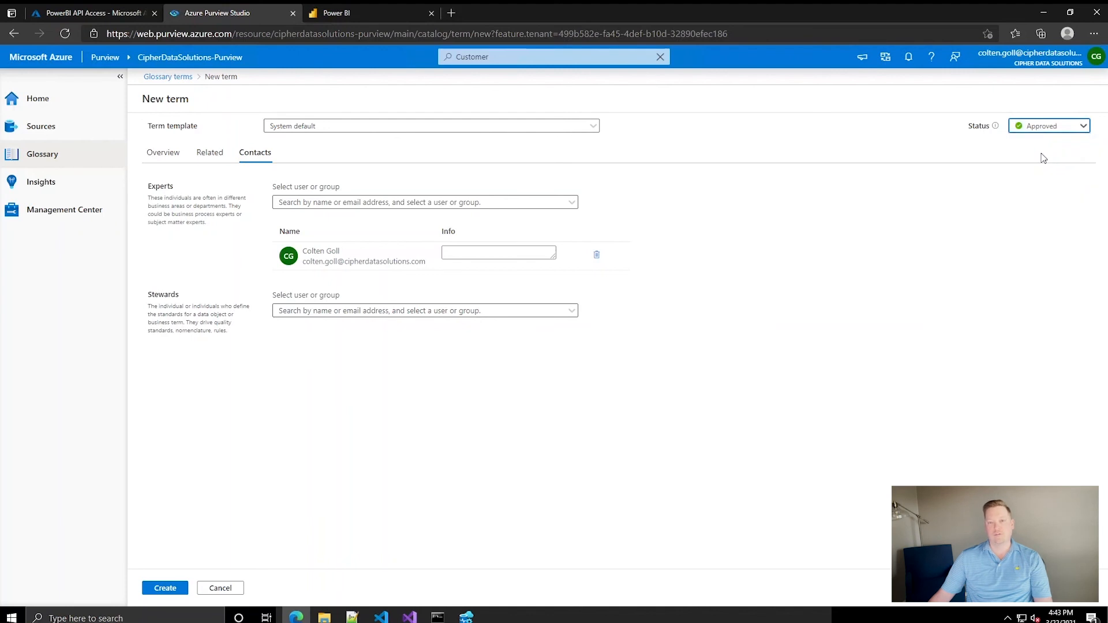
click(166, 588)
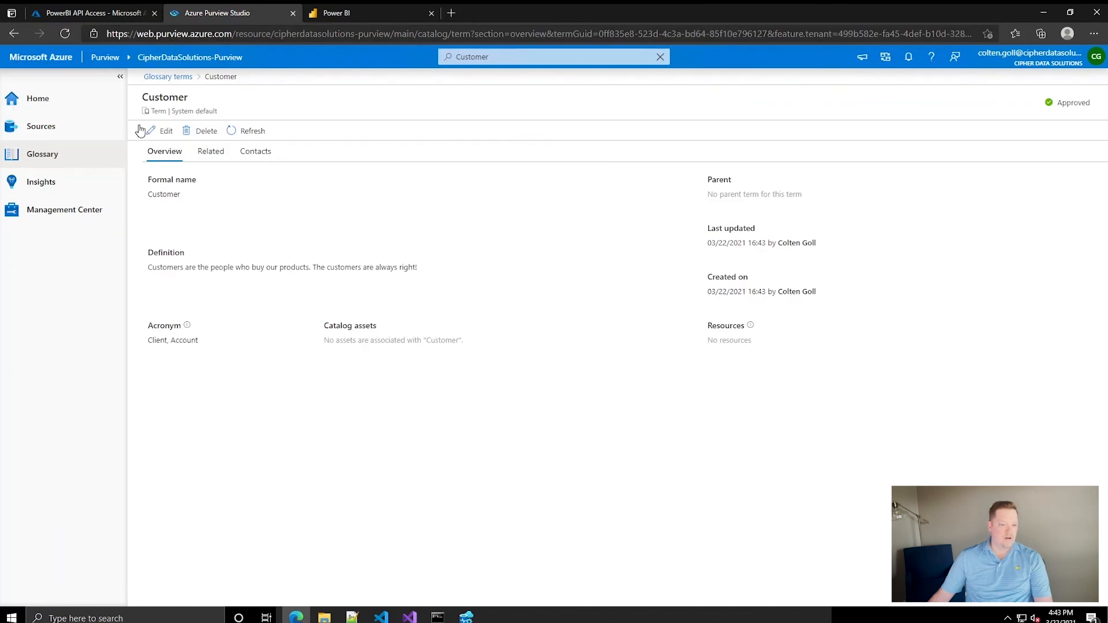
Return to the Purview home page, search the catalog for Customer and open the SalesLT Customer table asset
click(41, 105)
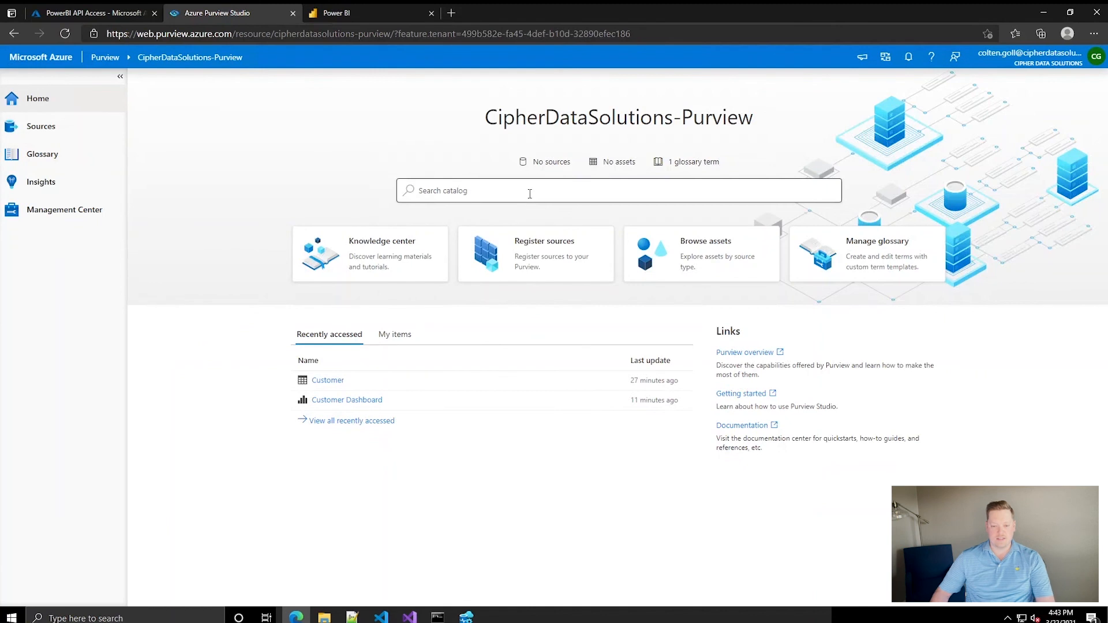
click(529, 193)
text(Customer)
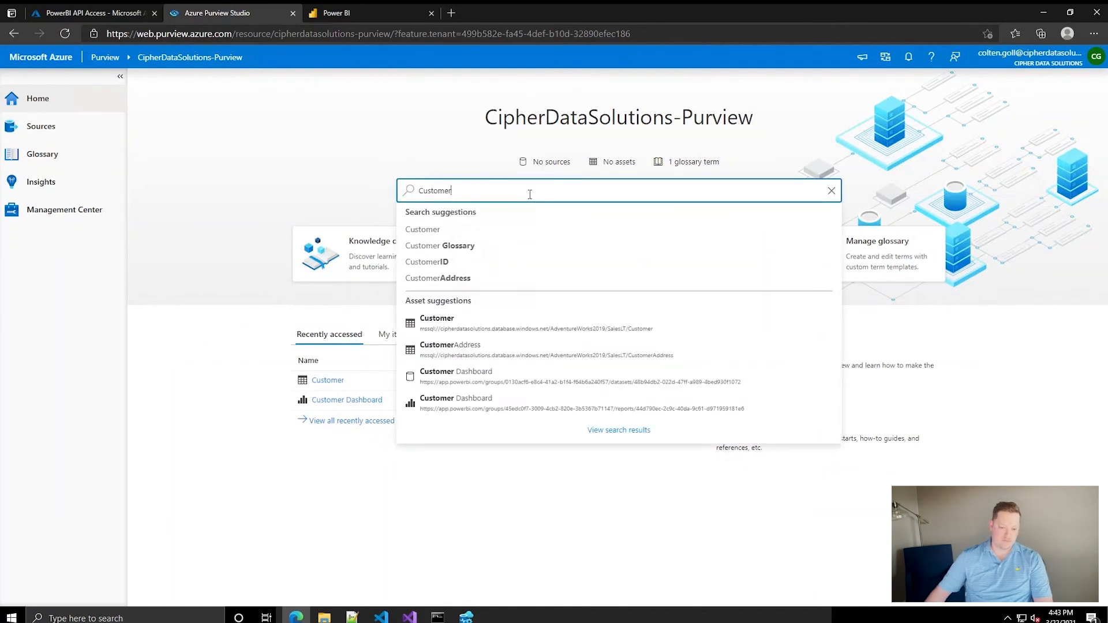
click(461, 324)
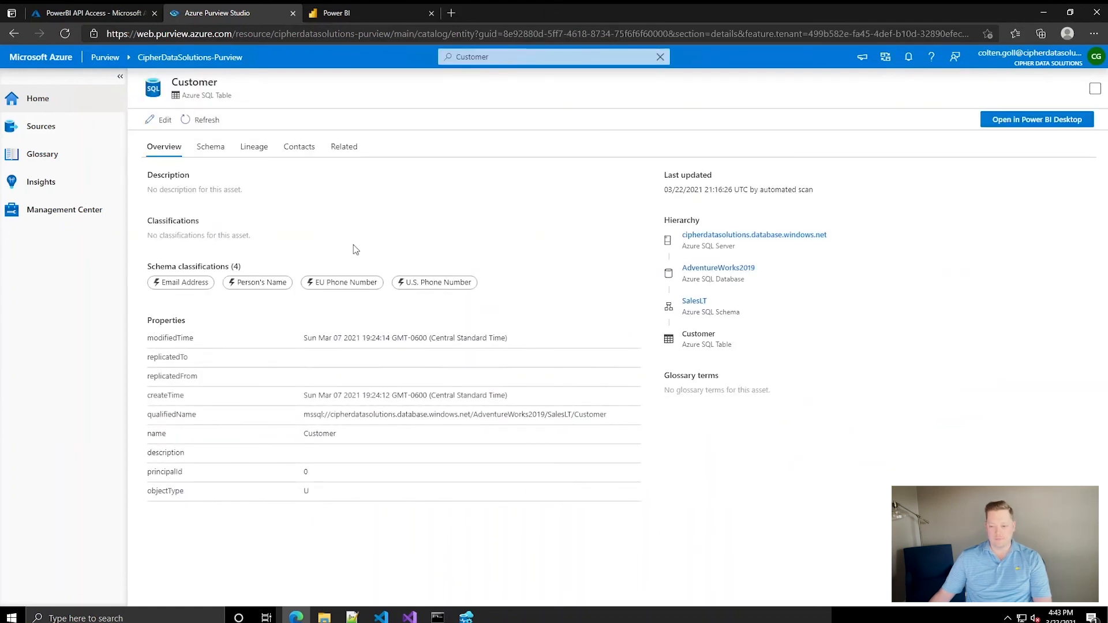
Edit the Customer table asset, assign it the Customer glossary term, review the manual-update note and save the asset
click(166, 120)
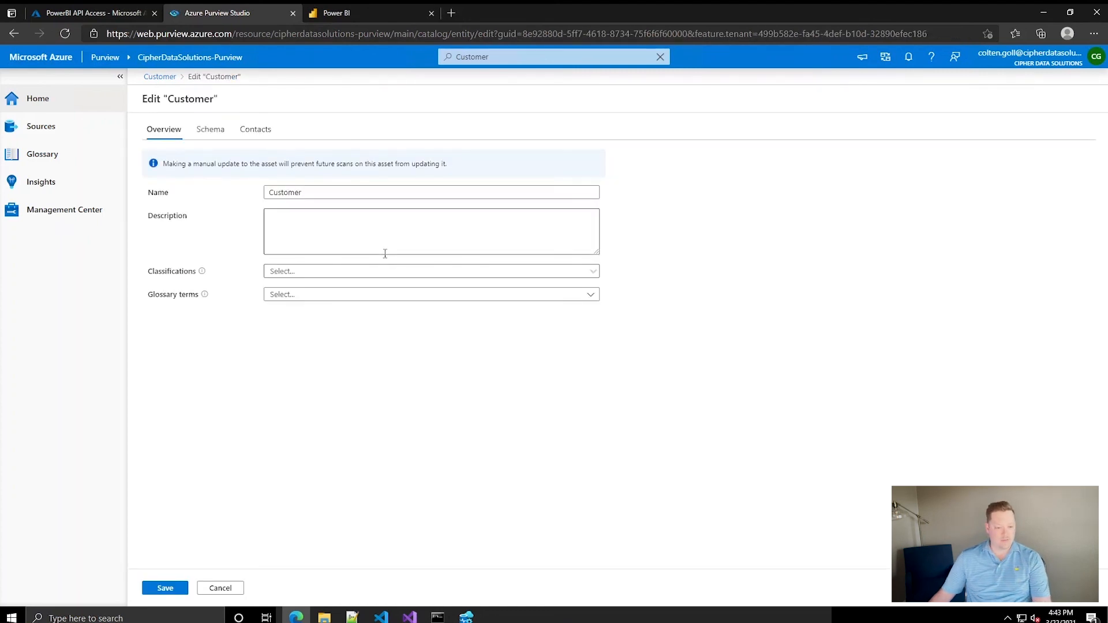
click(589, 296)
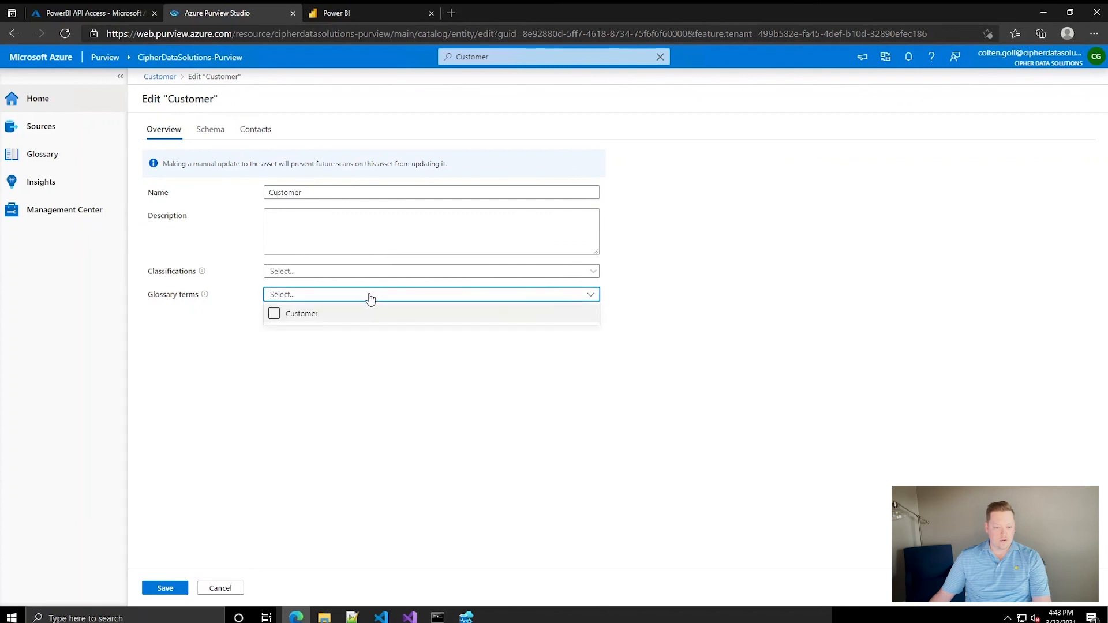
click(274, 313)
click(556, 370)
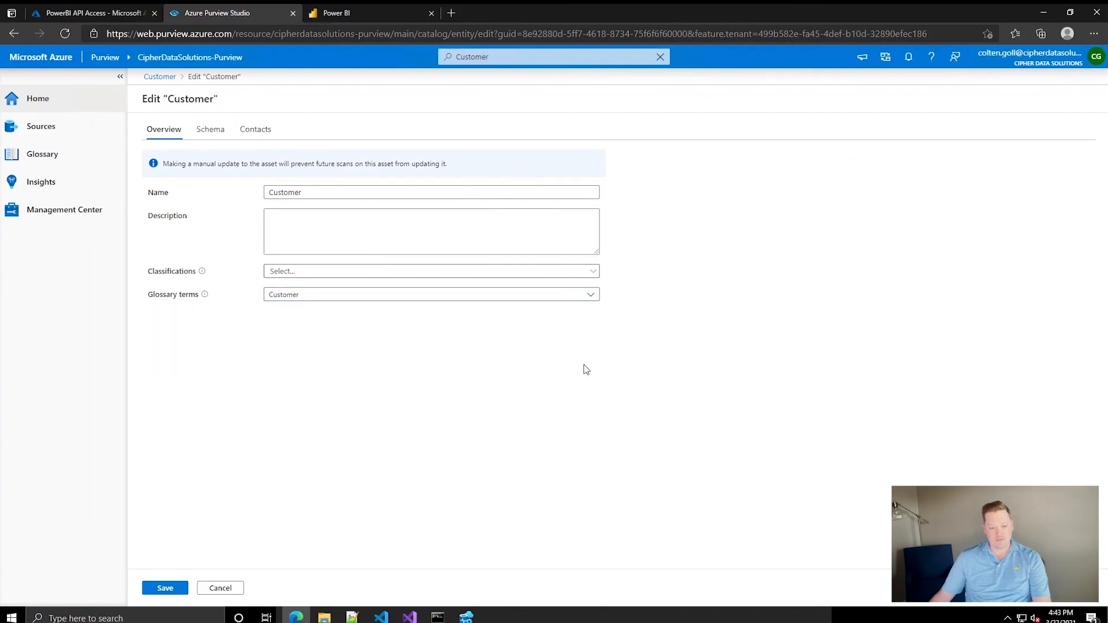
click(147, 593)
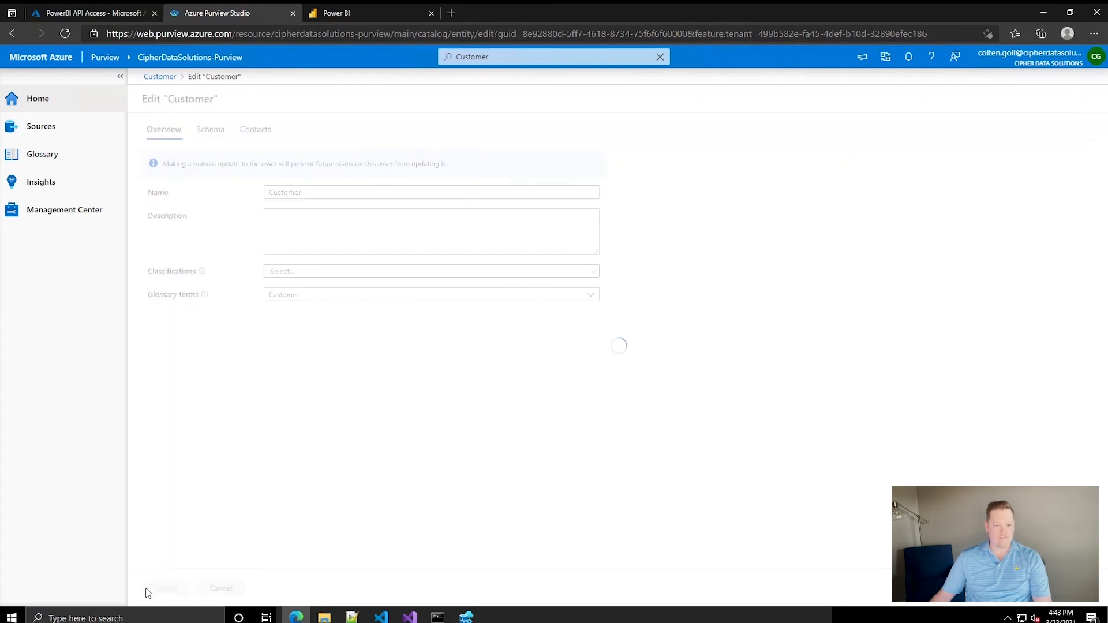
drag(167, 164, 457, 168)
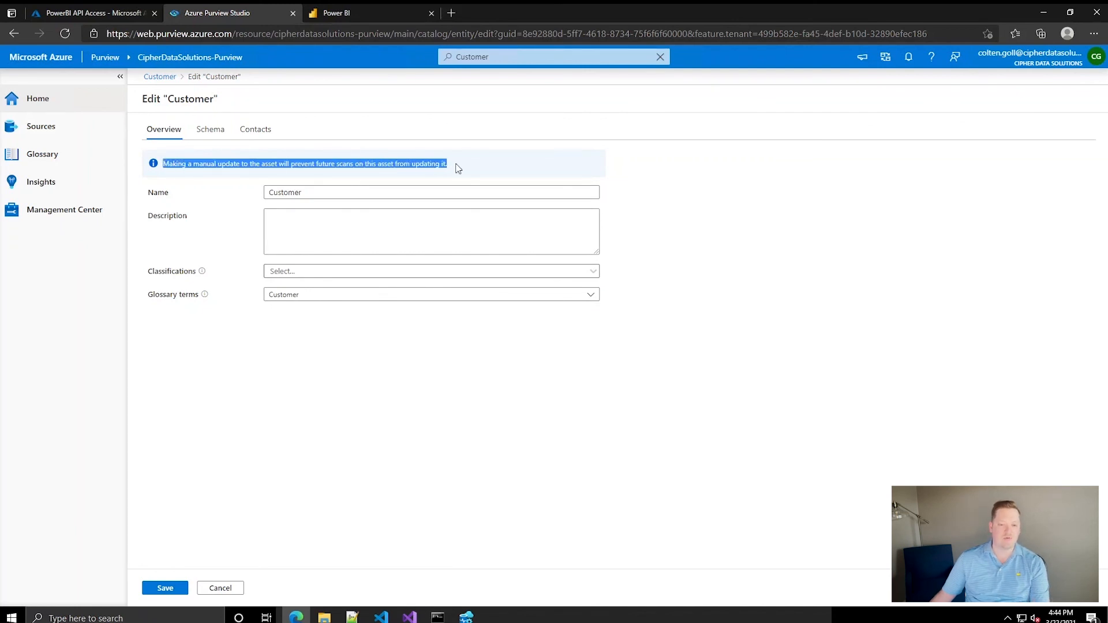
click(457, 168)
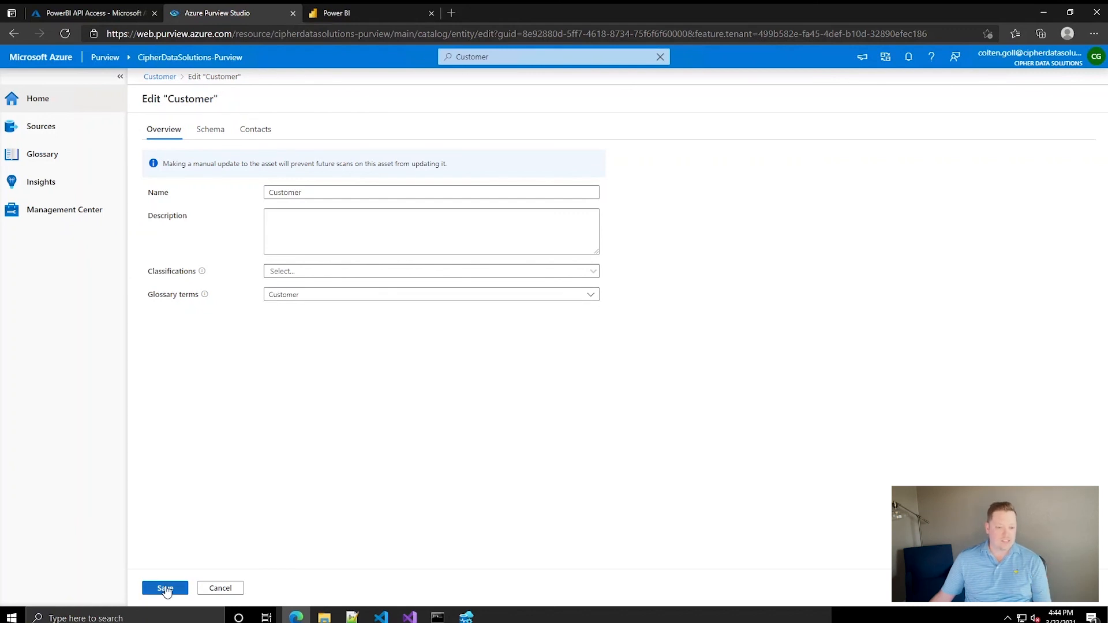
click(165, 588)
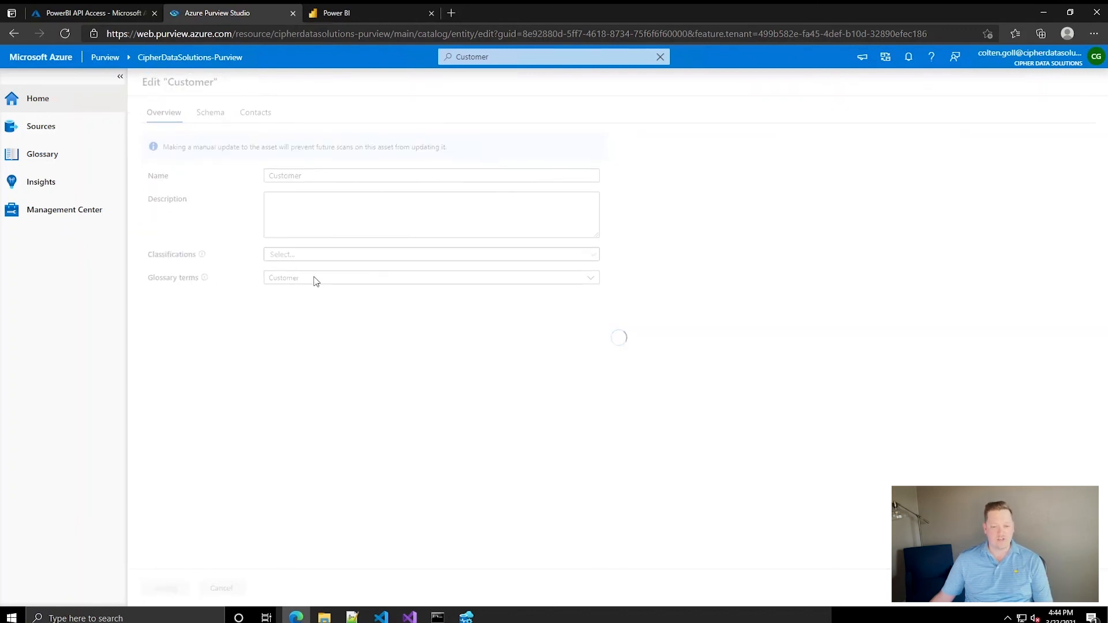